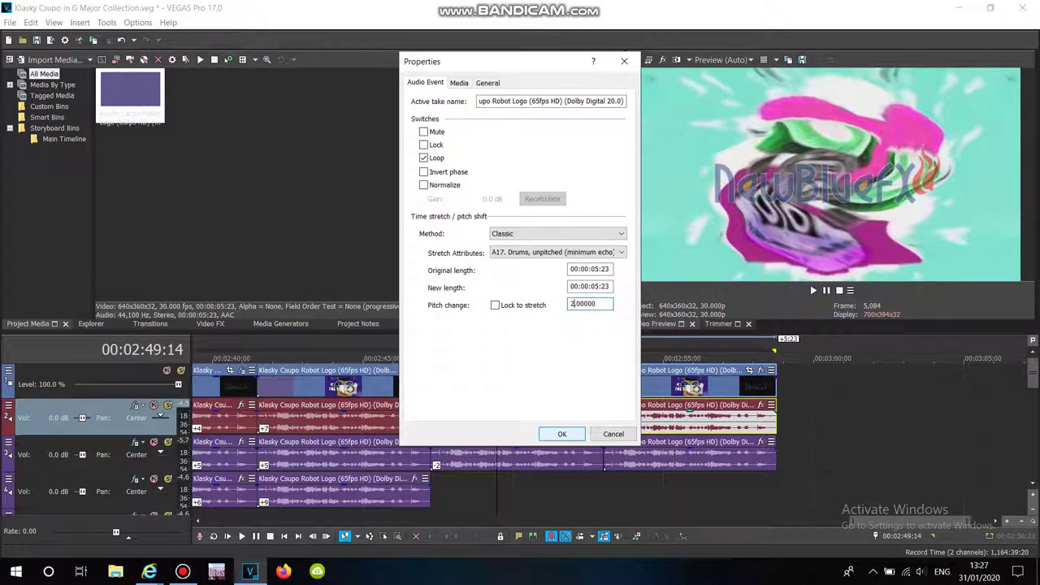
Set the last audio event on track 3 to the Classic stretch method with A17. Drums, unpitched (minimum echo) and a pitch change of 6
{"action": "left_click", "coordinate": [621, 457]}
{"action": "right_click", "coordinate": [621, 457]}
{"action": "left_click", "coordinate": [650, 530]}
{"action": "left_click", "coordinate": [557, 233]}
{"action": "left_click", "coordinate": [558, 263]}
{"action": "left_click", "coordinate": [557, 252]}
{"action": "left_click", "coordinate": [558, 403]}
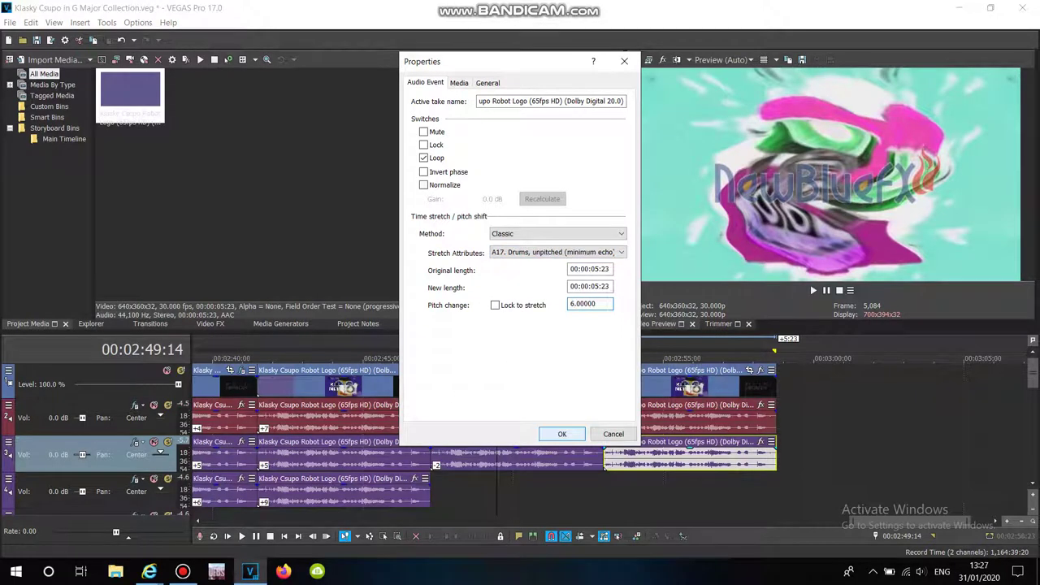
{"action": "key", "text": "Return"}
Add another Klasky Csupo Robot Logo clip at the end of the timeline and apply the G Major 31 filter package to the preceding video event
{"action": "double_click", "coordinate": [130, 89]}
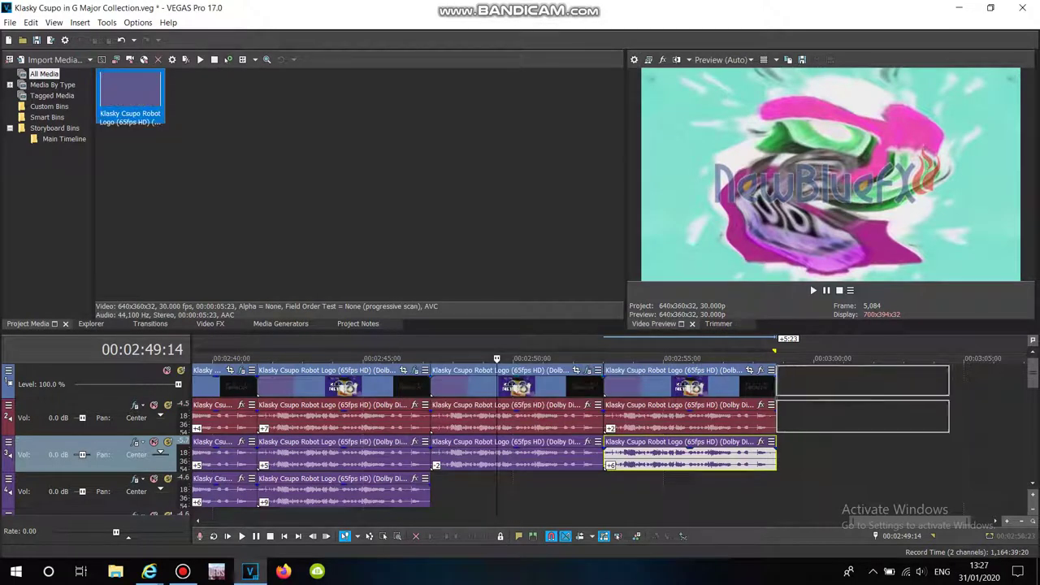
{"action": "left_click", "coordinate": [761, 370]}
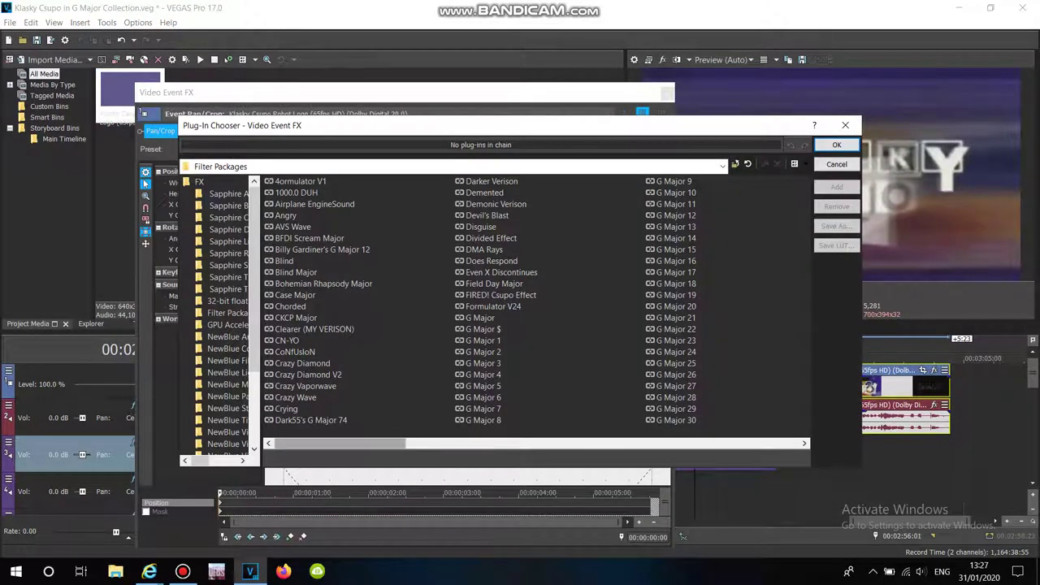
{"action": "scroll", "coordinate": [365, 443], "scroll_direction": "right", "scroll_amount": 1}
{"action": "left_click", "coordinate": [676, 182]}
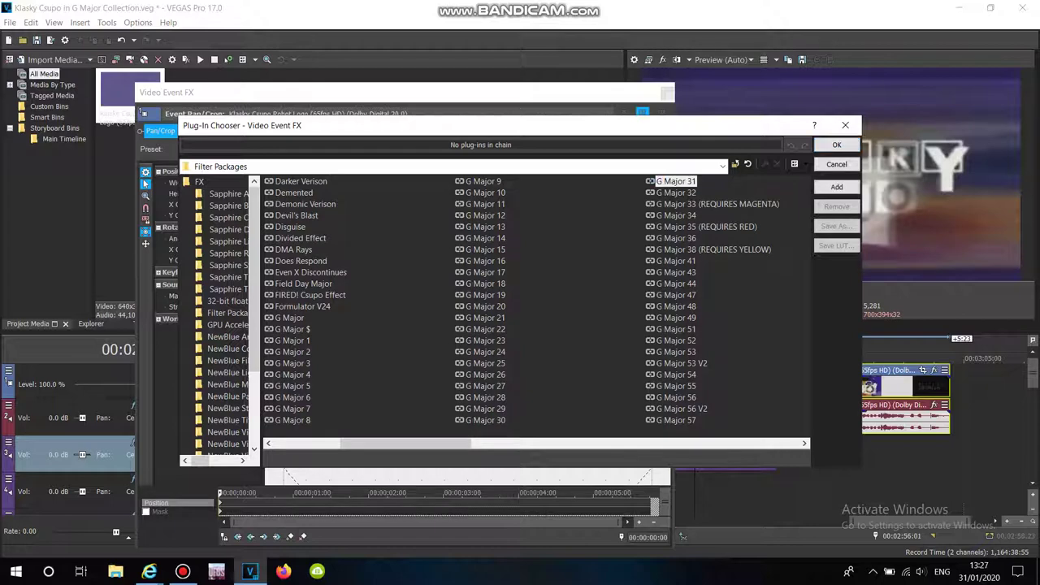
{"action": "left_click", "coordinate": [836, 186]}
{"action": "left_click", "coordinate": [836, 144]}
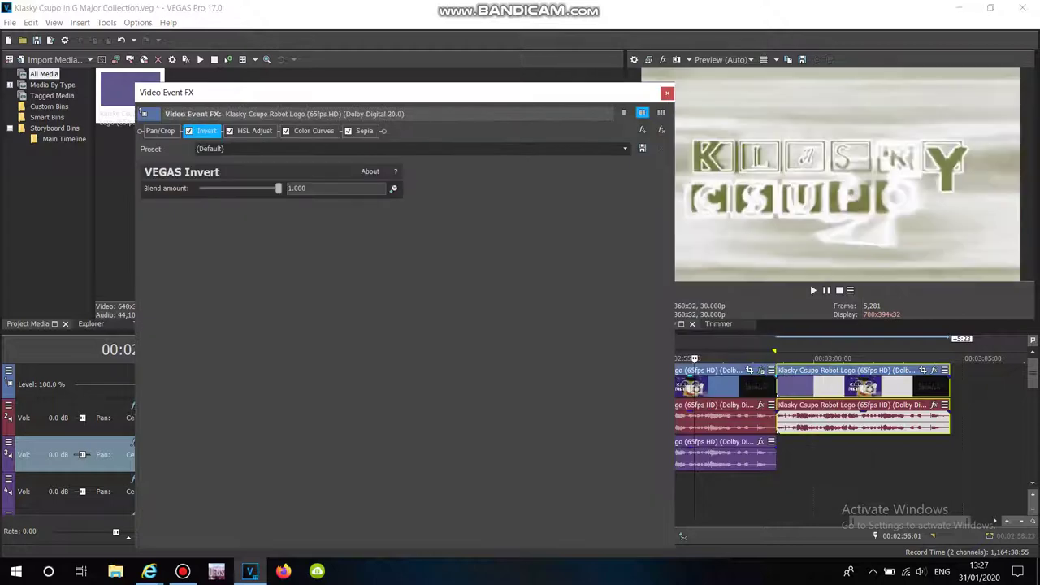
{"action": "key", "text": "Escape"}
Examine the HSL Adjust, Color Curves and Sepia settings in the G Major 31 effect chain
{"action": "key", "text": "j"}
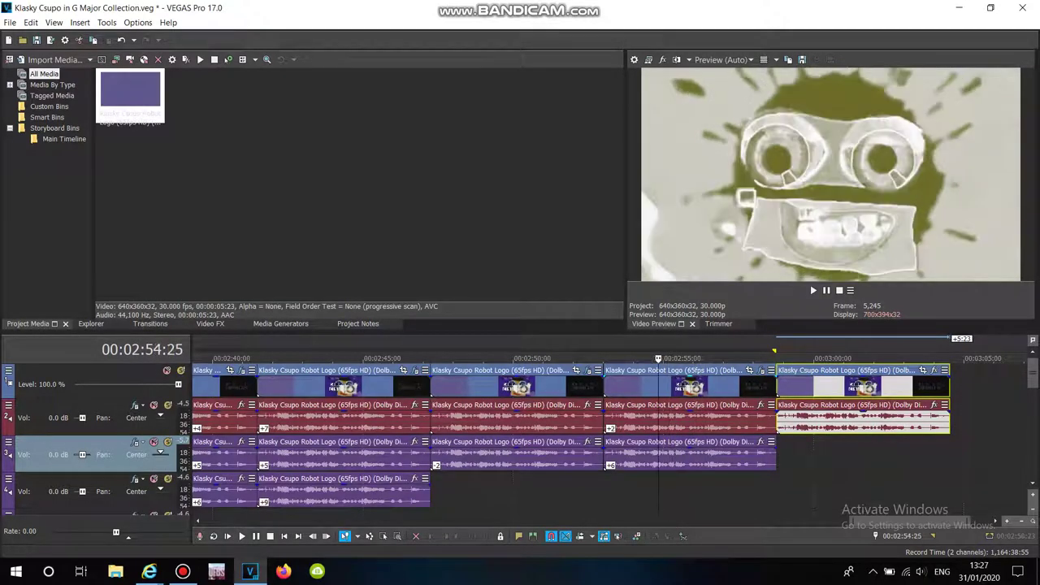
{"action": "left_click", "coordinate": [933, 370]}
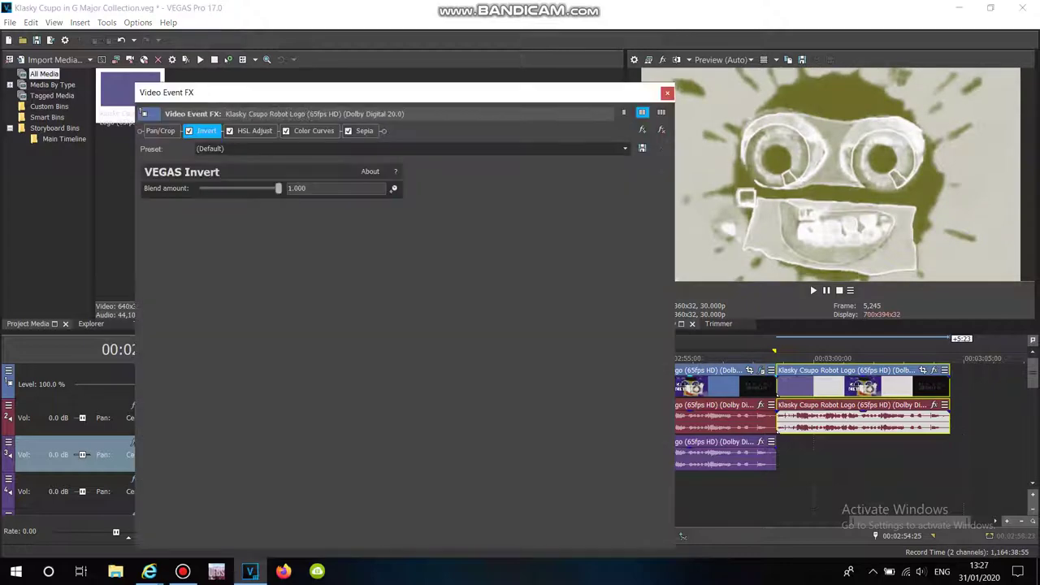
{"action": "left_click", "coordinate": [255, 130]}
{"action": "left_click", "coordinate": [314, 131]}
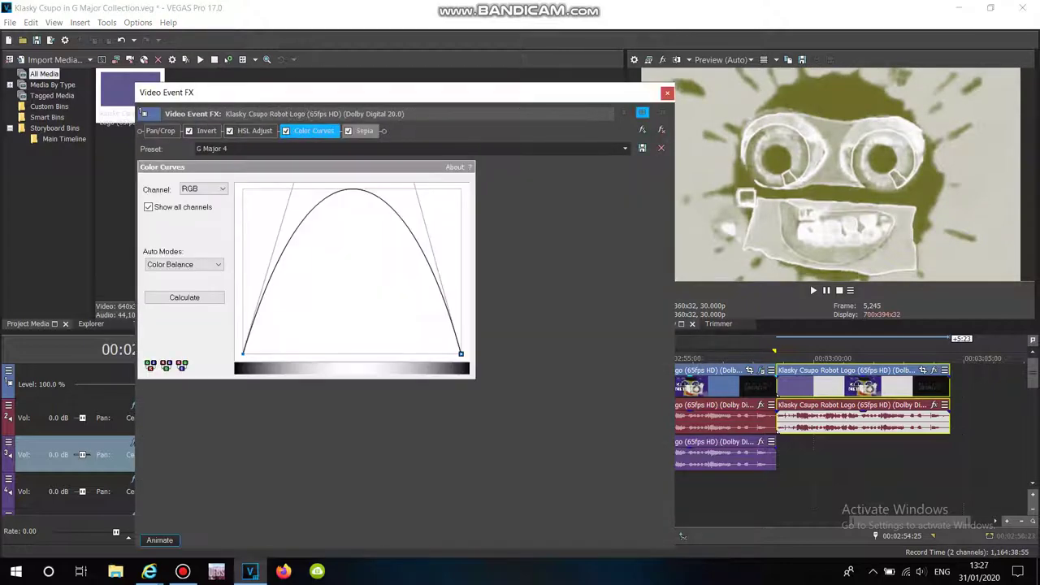
{"action": "left_click", "coordinate": [364, 131]}
{"action": "key", "text": "Escape"}
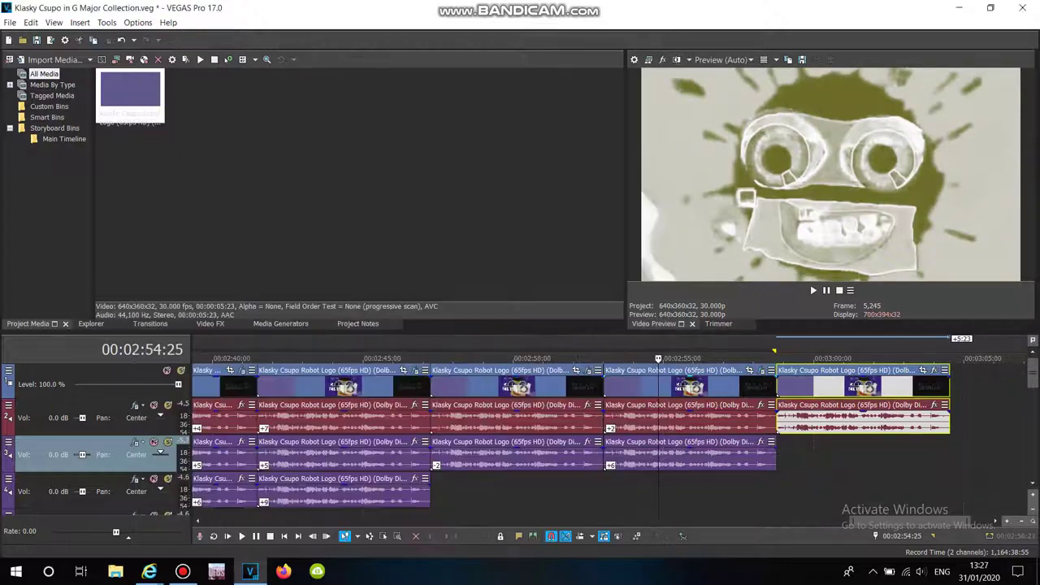
Place a copy of the newest clip's audio on track 3, aligned with the original
{"action": "left_click_drag", "start_coordinate": [813, 383], "coordinate": [776, 456]}
{"action": "right_click", "coordinate": [776, 456]}
{"action": "left_click", "coordinate": [805, 347]}
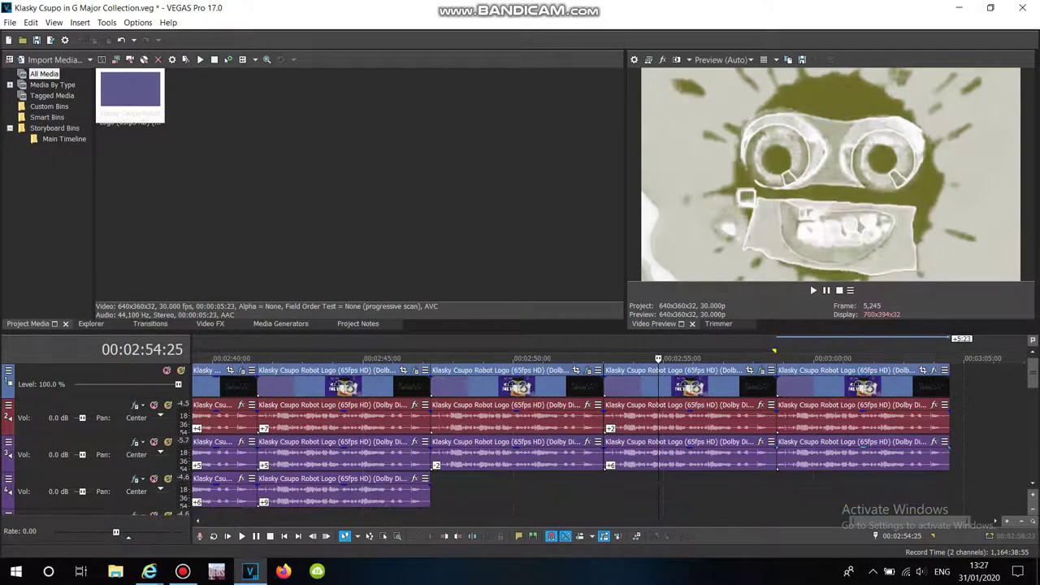
Set the copied audio event on track 3 to the Classic method, A17. Drums, unpitched (minimum echo), with a pitch change of -4
{"action": "right_click", "coordinate": [817, 455]}
{"action": "left_click", "coordinate": [861, 550]}
{"action": "left_click", "coordinate": [557, 233]}
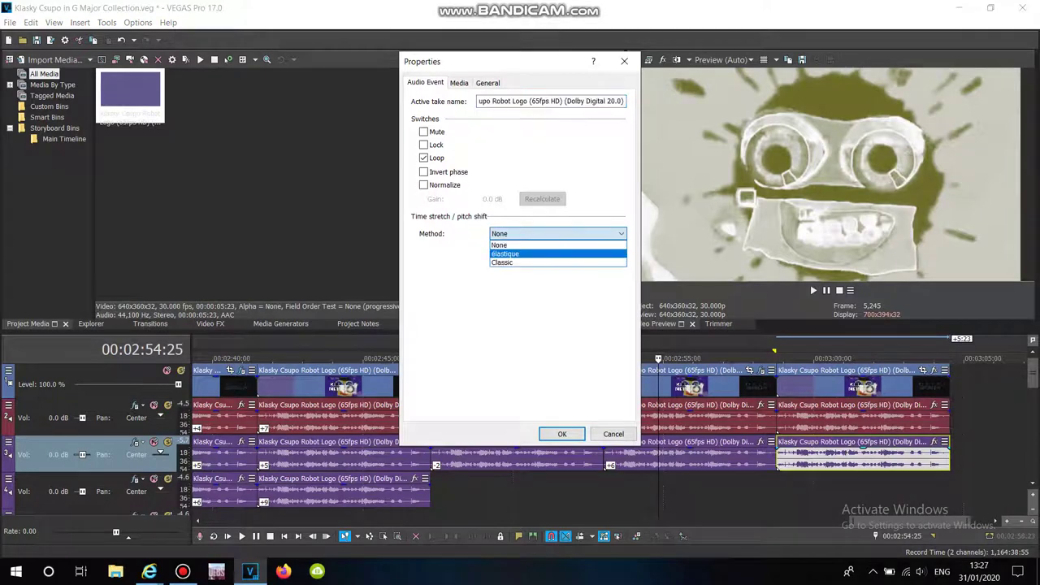
{"action": "left_click", "coordinate": [557, 267]}
{"action": "left_click", "coordinate": [558, 252]}
{"action": "left_click", "coordinate": [536, 401]}
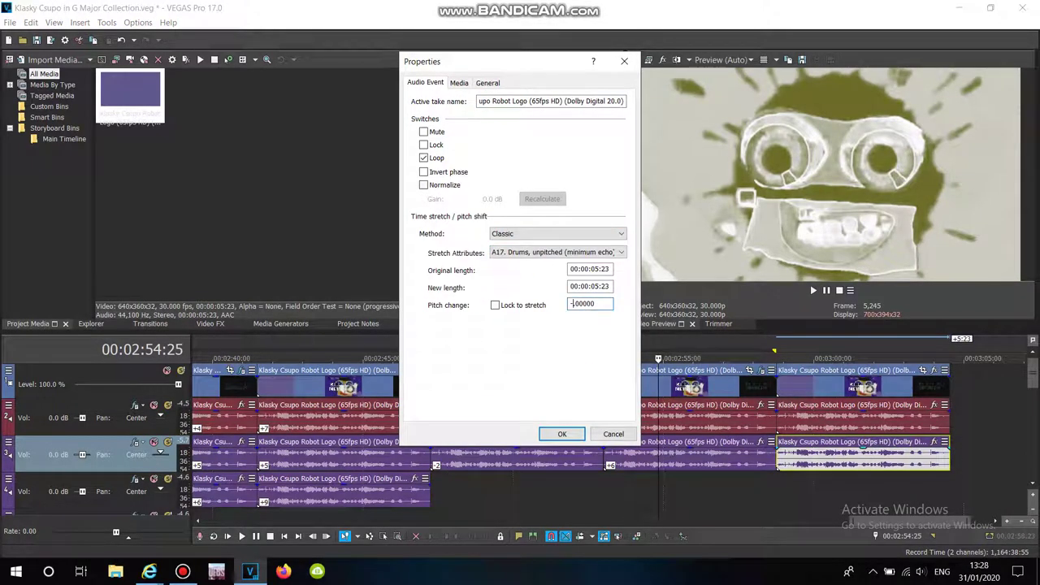
{"action": "left_click", "coordinate": [562, 434]}
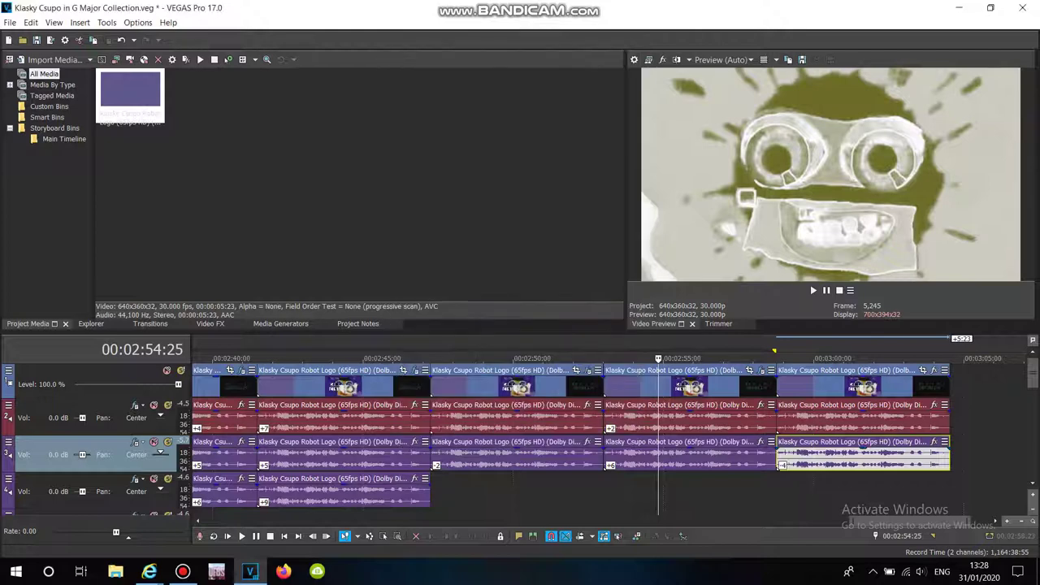
Copy the track 3 audio event with pitch -4 and paste it at the same start time on track 4
{"action": "right_click", "coordinate": [806, 455]}
{"action": "left_click", "coordinate": [823, 192]}
{"action": "right_click", "coordinate": [803, 481]}
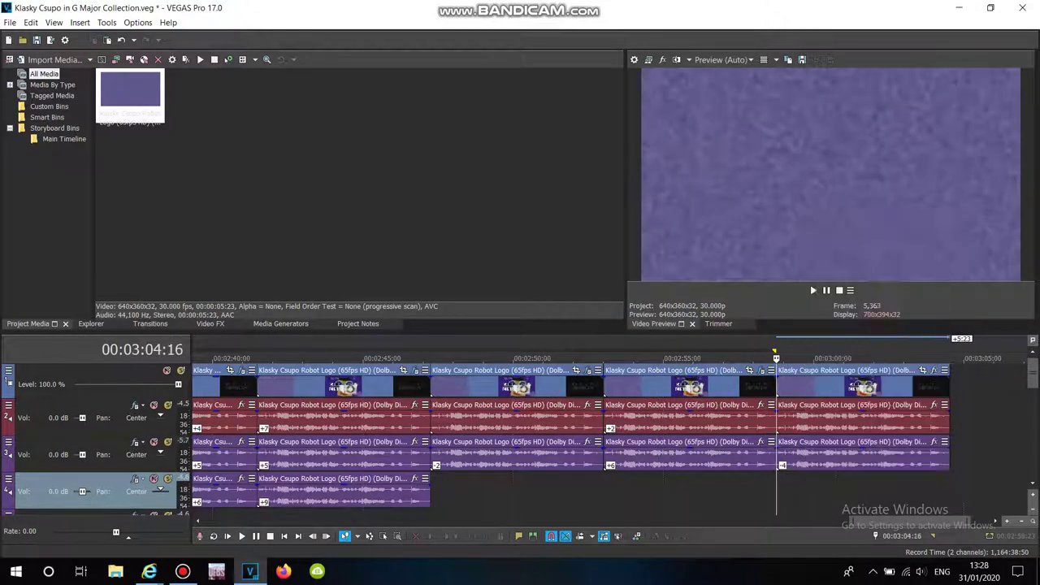
{"action": "left_click", "coordinate": [817, 216]}
Set the pitch change of the pasted audio event on track 4 to -6
{"action": "right_click", "coordinate": [832, 491]}
{"action": "left_click", "coordinate": [861, 549]}
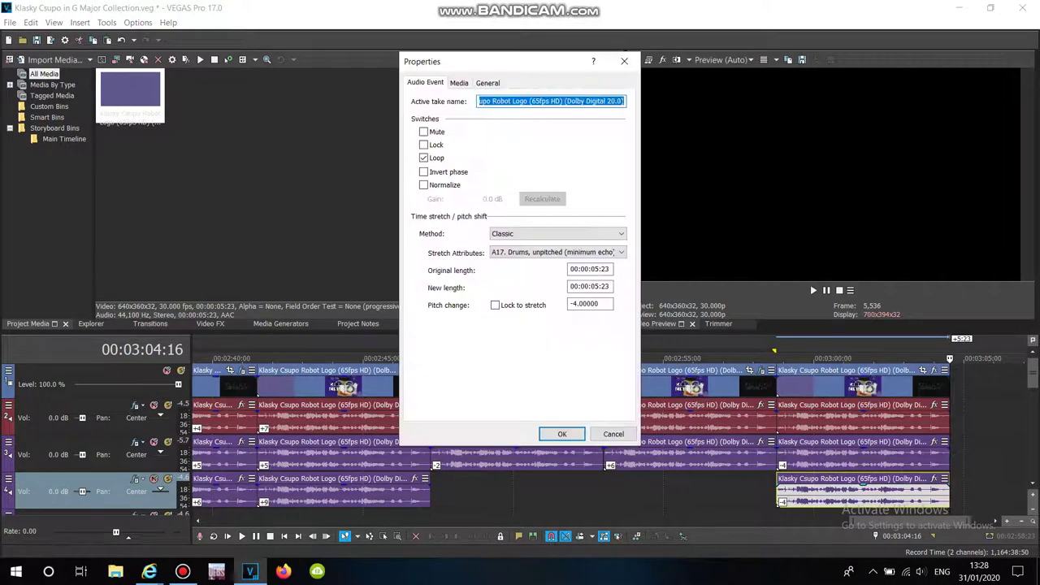
{"action": "left_click", "coordinate": [572, 303]}
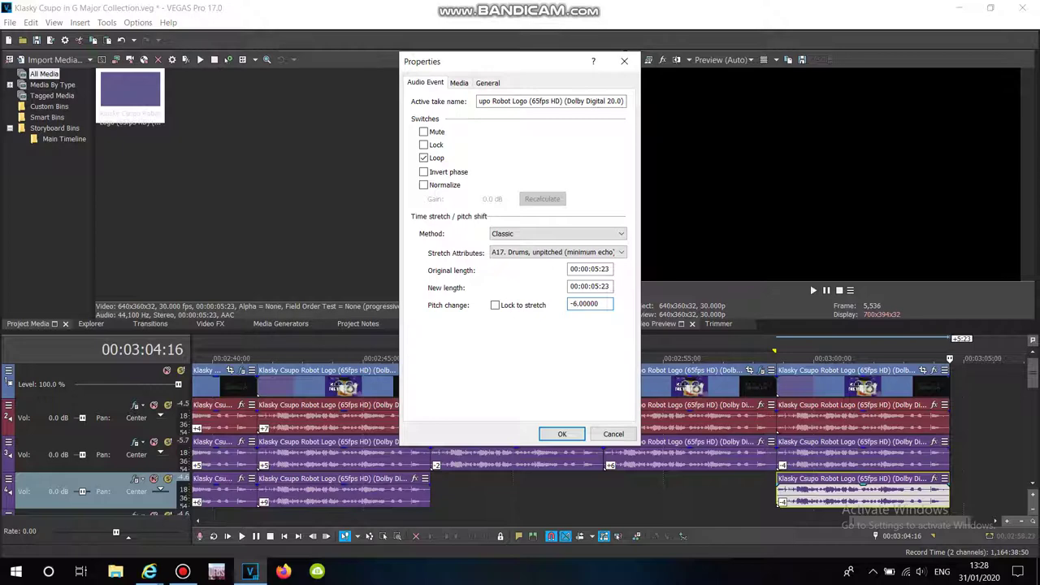
{"action": "key", "text": "Return"}
Paste another copy of the newest clip's pitched audio event on track 5, aligned with the events above
{"action": "scroll", "coordinate": [817, 488], "scroll_direction": "down", "scroll_amount": 1}
{"action": "right_click", "coordinate": [817, 456]}
{"action": "key", "text": "Escape"}
{"action": "left_click", "coordinate": [796, 488]}
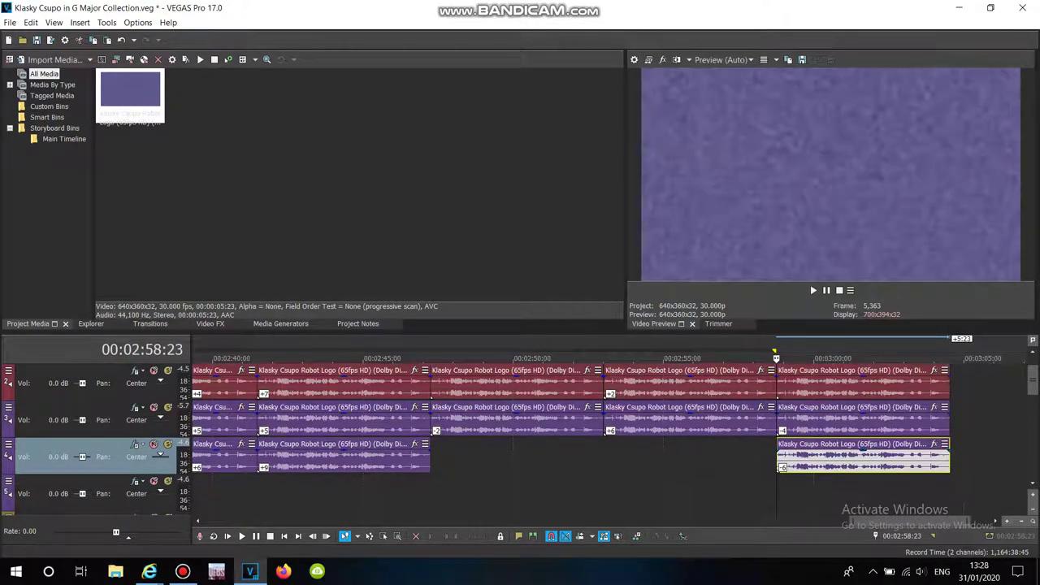
{"action": "right_click", "coordinate": [796, 488]}
{"action": "left_click", "coordinate": [813, 220]}
Set the pitch change of the pasted audio event on track 5 to -8
{"action": "right_click", "coordinate": [799, 491]}
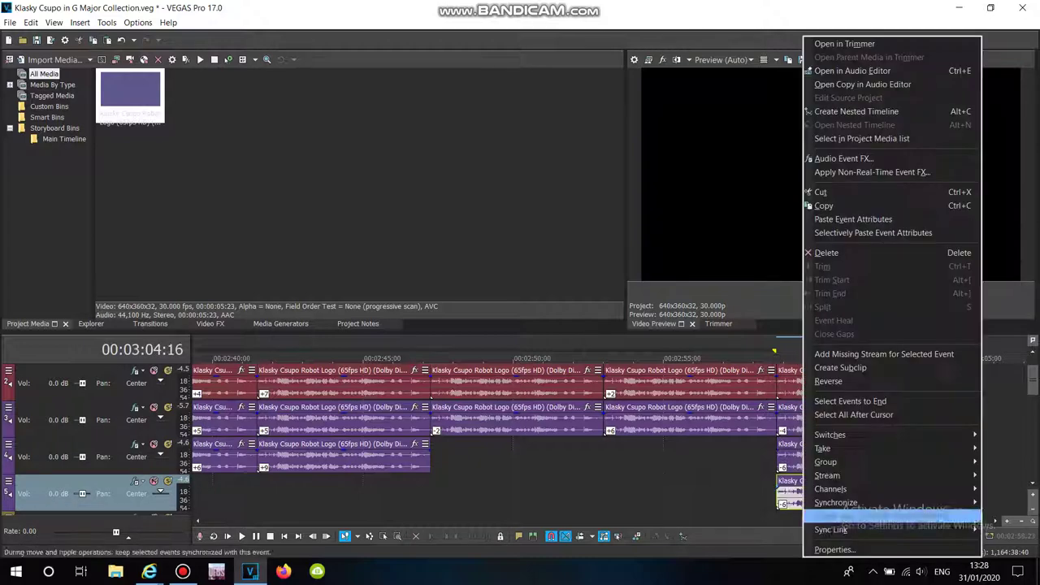
{"action": "left_click", "coordinate": [823, 529]}
{"action": "left_click", "coordinate": [574, 303]}
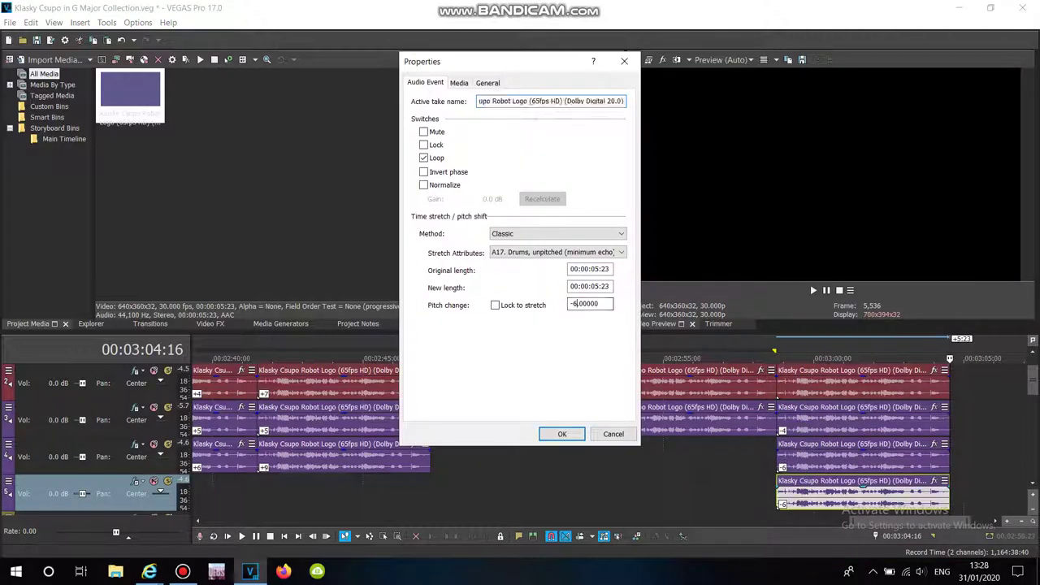
{"action": "left_click", "coordinate": [562, 434]}
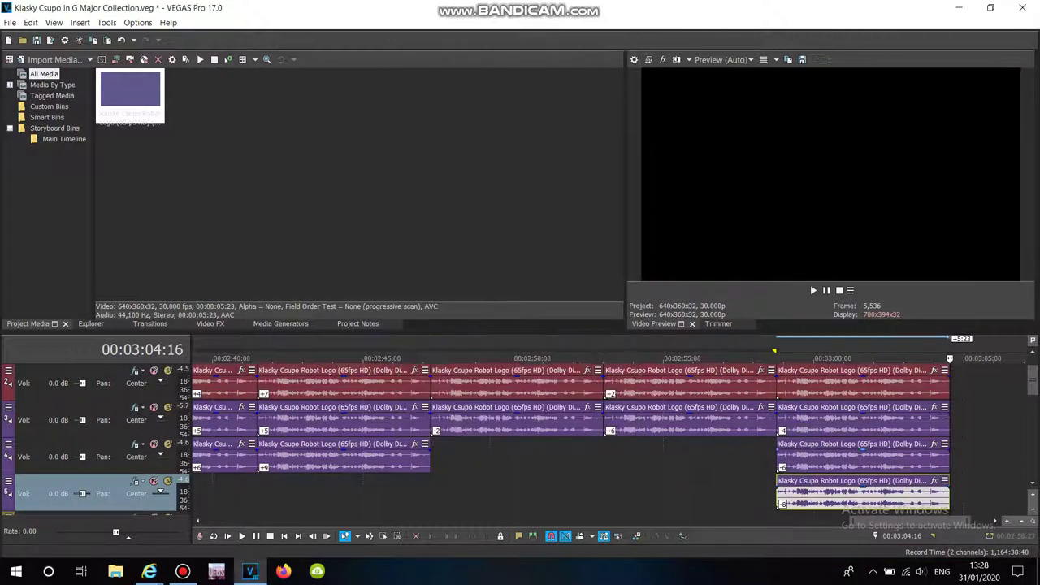
Apply the G Major 32 filter package to the last video event on the timeline
{"action": "scroll", "coordinate": [569, 439], "scroll_direction": "up", "scroll_amount": 1}
{"action": "left_click", "coordinate": [934, 371]}
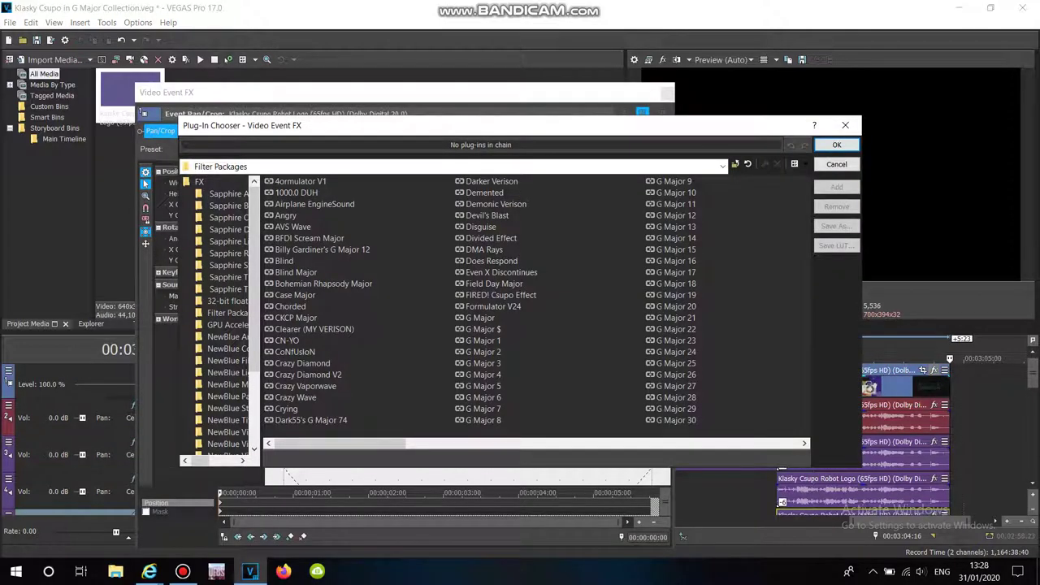
{"action": "left_click_drag", "start_coordinate": [339, 443], "coordinate": [406, 443]}
{"action": "left_click", "coordinate": [674, 192]}
{"action": "left_click", "coordinate": [836, 187]}
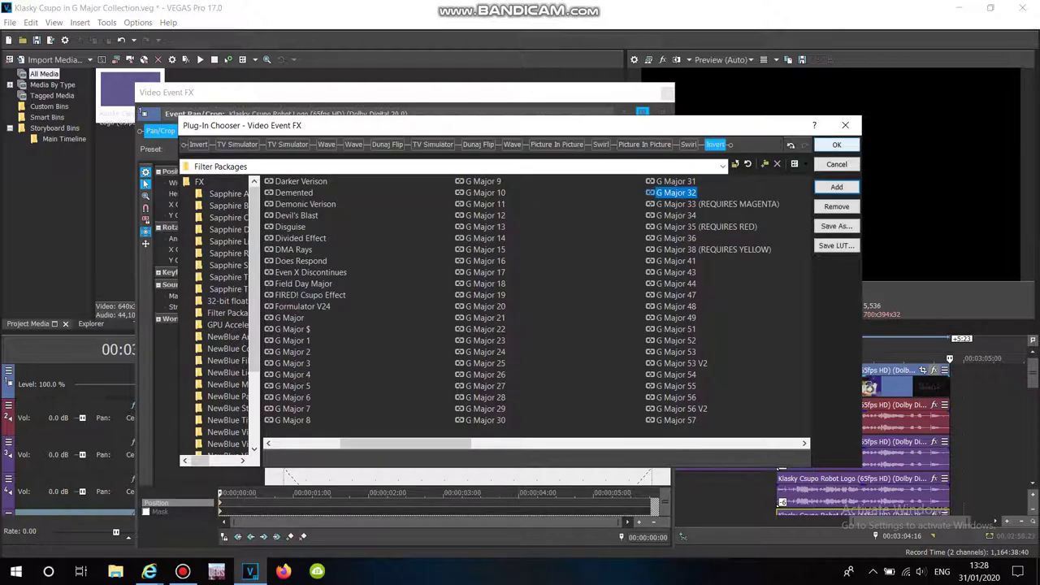
{"action": "left_click", "coordinate": [836, 144]}
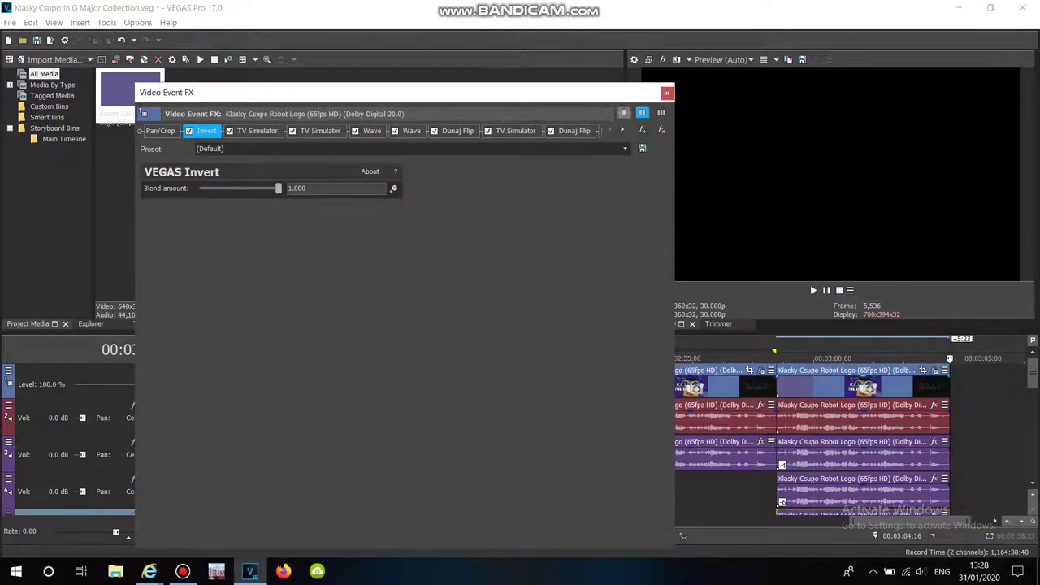
Examine the settings of each effect in the G Major 32 chain and preview the last clip's playback
{"action": "left_click", "coordinate": [218, 131]}
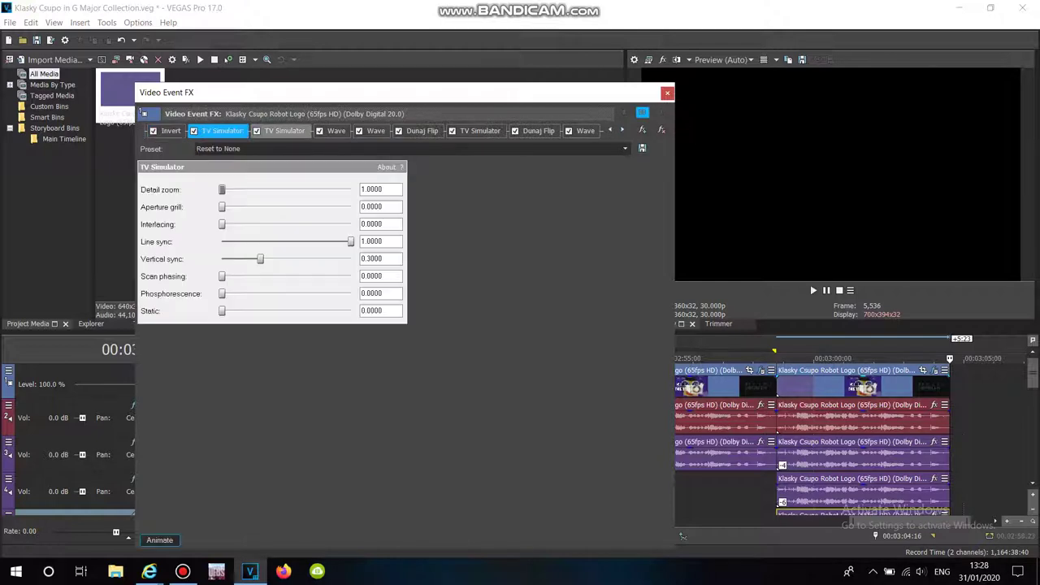
{"action": "left_click", "coordinate": [284, 131]}
{"action": "left_click", "coordinate": [336, 131]}
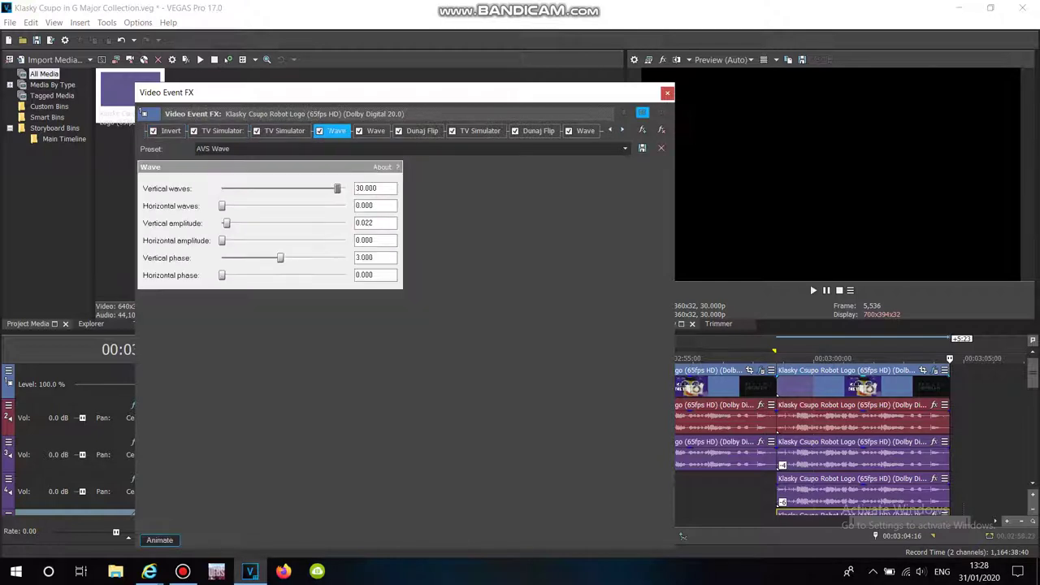
{"action": "left_click", "coordinate": [376, 131]}
{"action": "left_click", "coordinate": [421, 131]}
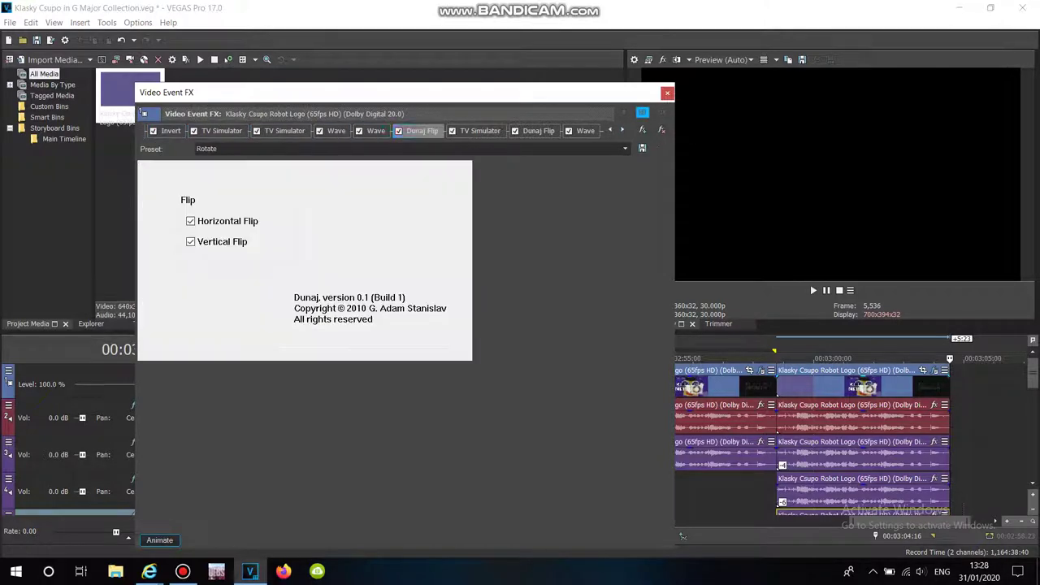
{"action": "left_click", "coordinate": [480, 130]}
{"action": "left_click", "coordinate": [539, 131]}
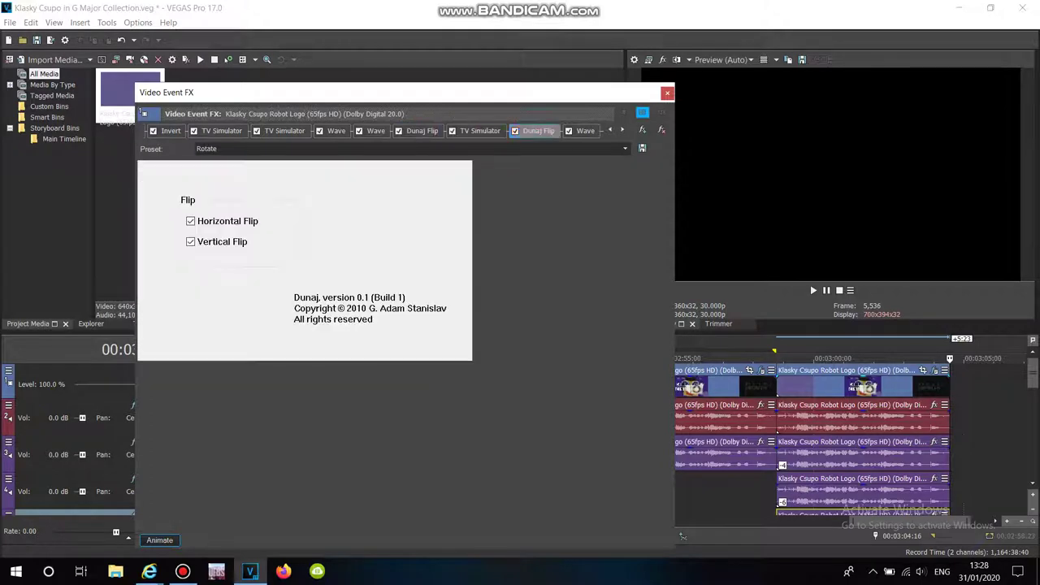
{"action": "left_click", "coordinate": [585, 131]}
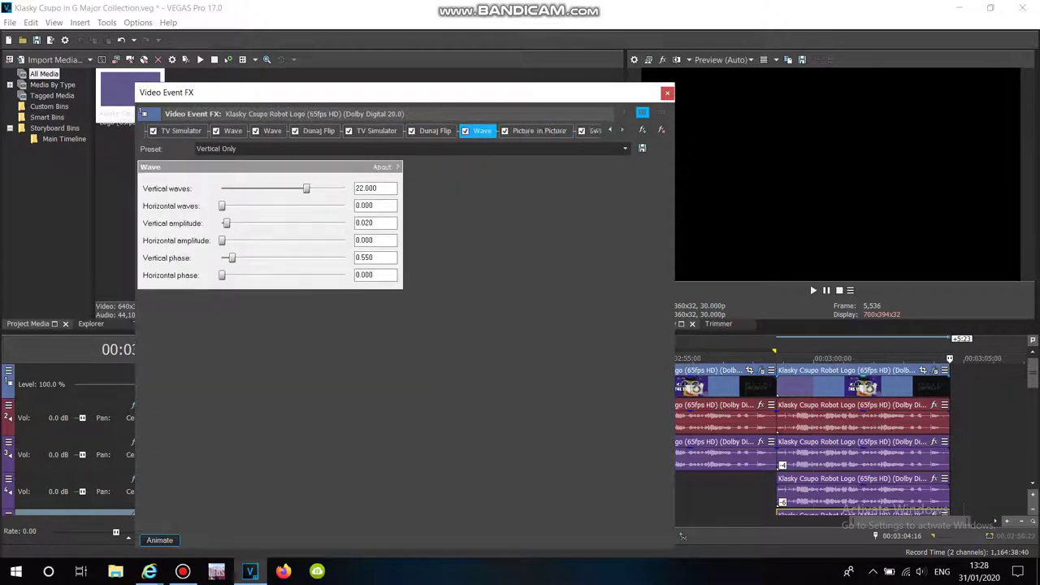
{"action": "left_click", "coordinate": [344, 131]}
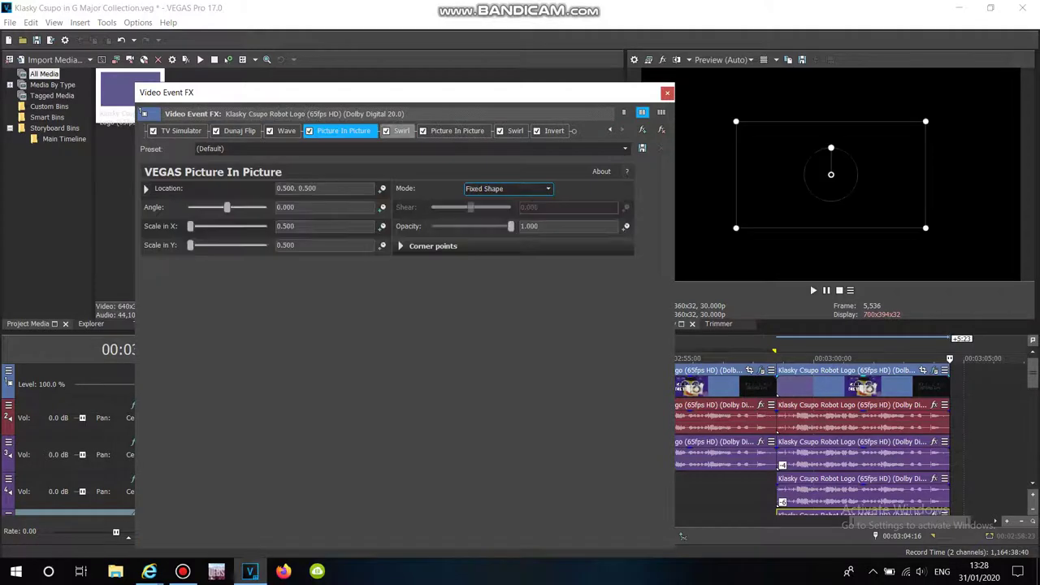
{"action": "left_click", "coordinate": [402, 131]}
{"action": "left_click", "coordinate": [458, 131]}
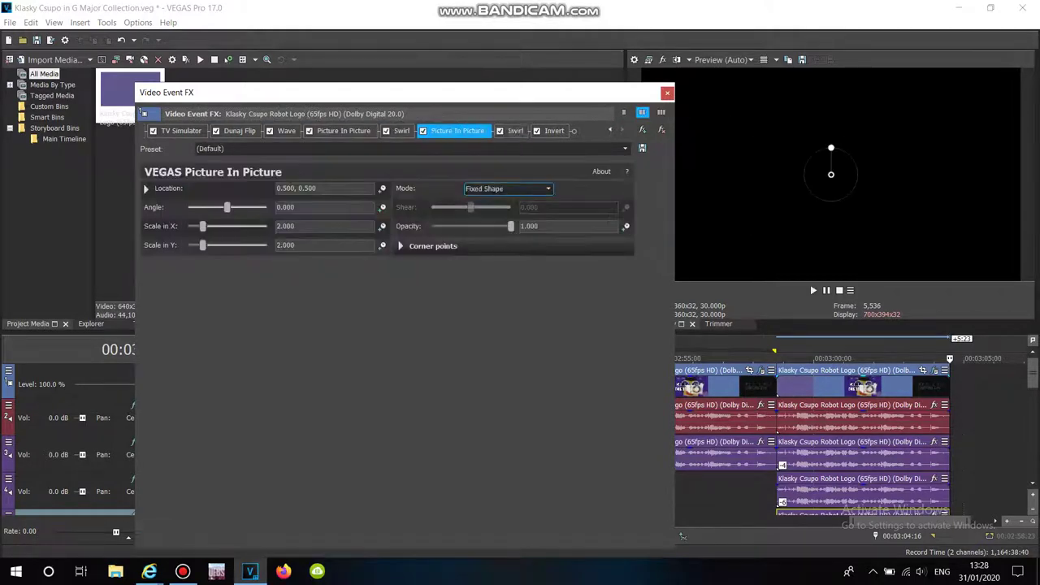
{"action": "left_click", "coordinate": [515, 131]}
{"action": "left_click", "coordinate": [554, 131]}
{"action": "key", "text": "Escape"}
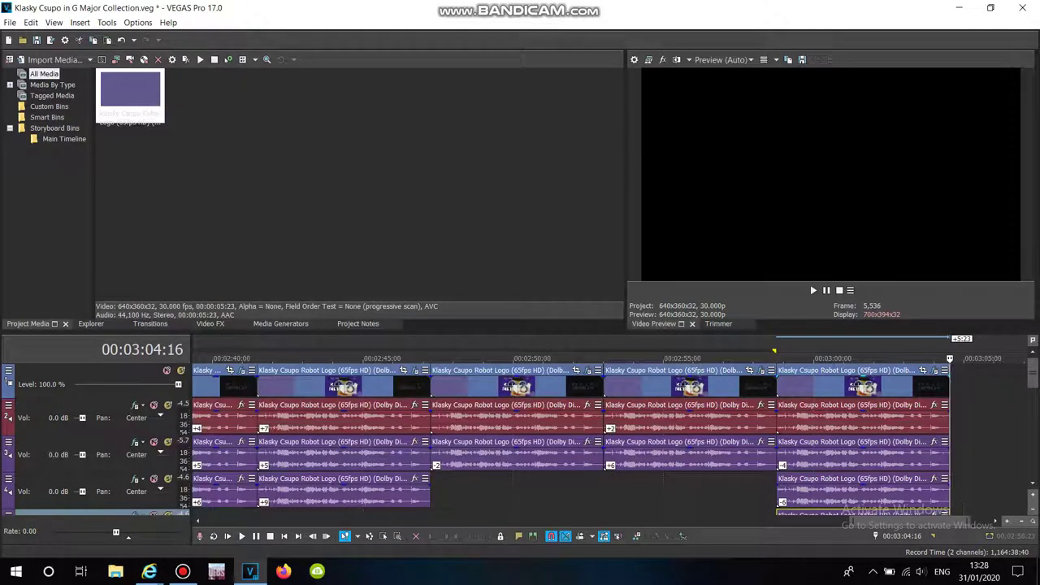
{"action": "key", "text": "space"}
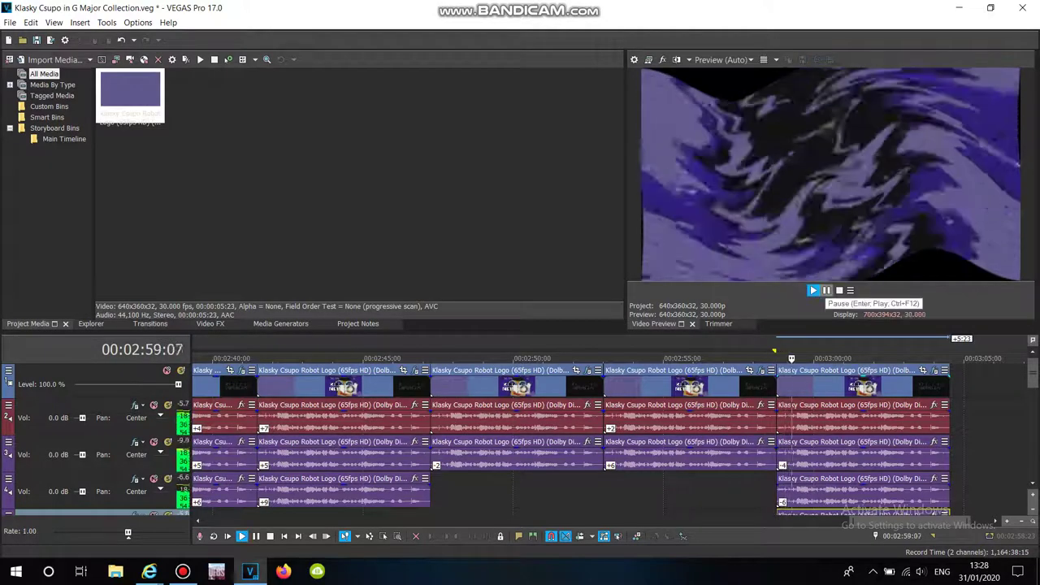
{"action": "key", "text": "Return"}
Add a new Klasky Csupo Robot Logo clip at the timeline's end and its audio again on track 3, without the extra video track
{"action": "scroll", "coordinate": [569, 438], "scroll_direction": "right", "scroll_amount": 5}
{"action": "left_click_drag", "start_coordinate": [130, 89], "coordinate": [624, 382]}
{"action": "left_click_drag", "start_coordinate": [130, 93], "coordinate": [626, 452]}
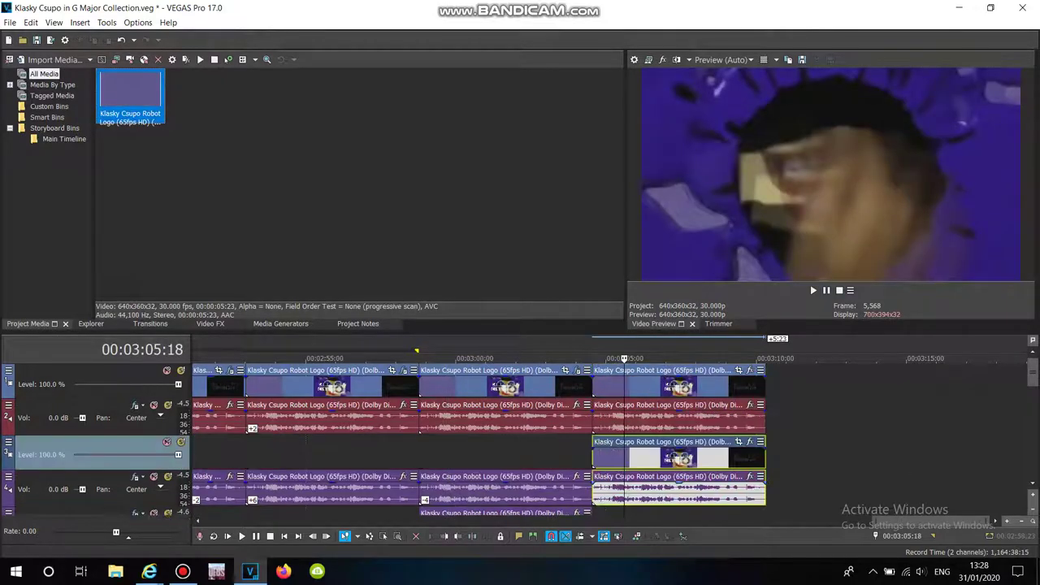
{"action": "right_click", "coordinate": [545, 512]}
{"action": "key", "text": "Escape"}
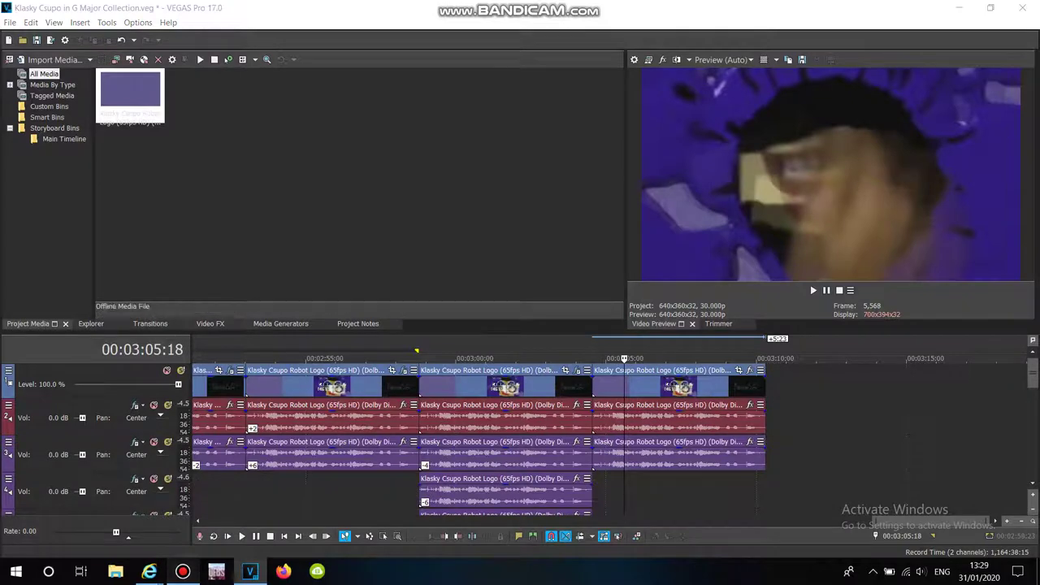
{"action": "left_click", "coordinate": [183, 571]}
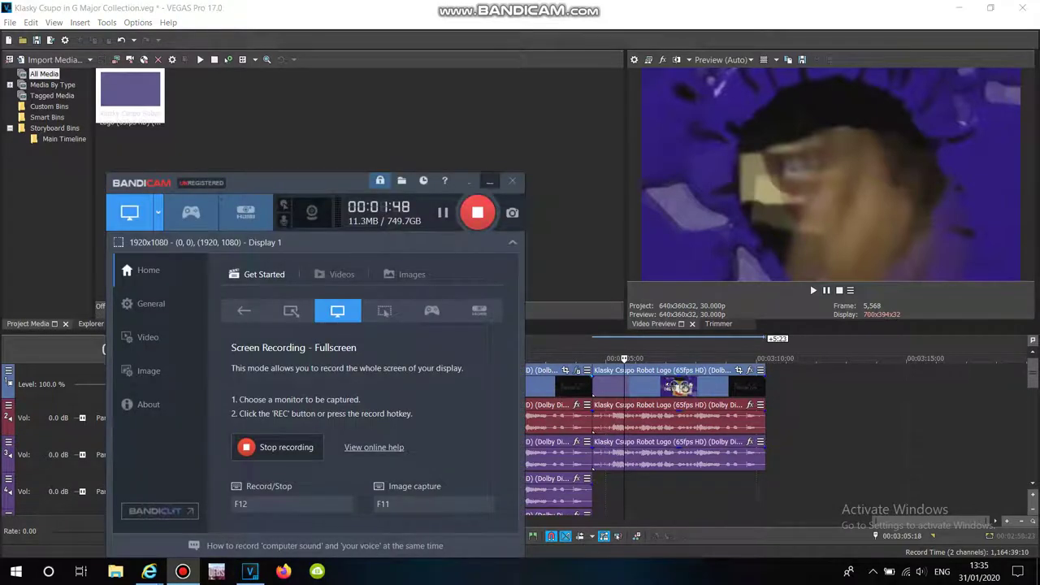
Check the pitch list in the YouTube comments and set the last clip's track 2 audio to Classic, A17 Drums, unpitched (minimum echo), pitch change 8.67
{"action": "left_click", "coordinate": [489, 180]}
{"action": "mouse_move", "coordinate": [150, 571]}
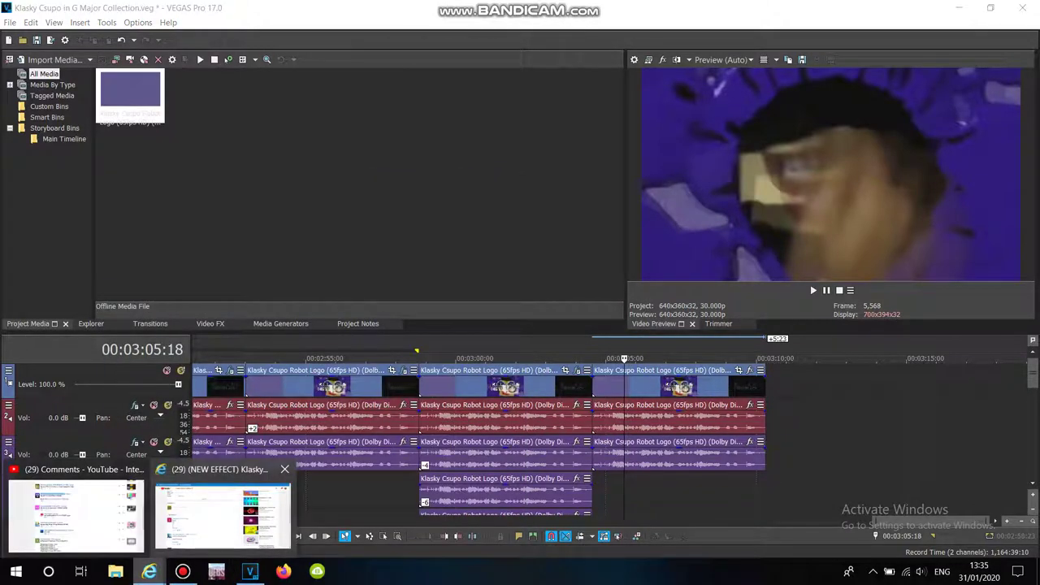
{"action": "left_click", "coordinate": [222, 520]}
{"action": "left_click", "coordinate": [183, 571]}
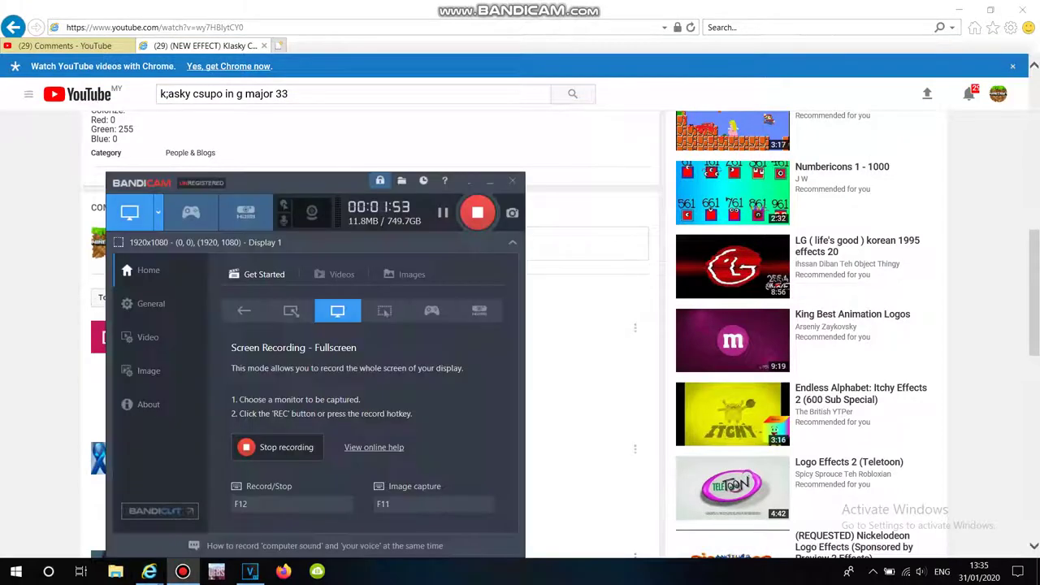
{"action": "left_click", "coordinate": [250, 571]}
{"action": "right_click", "coordinate": [680, 416]}
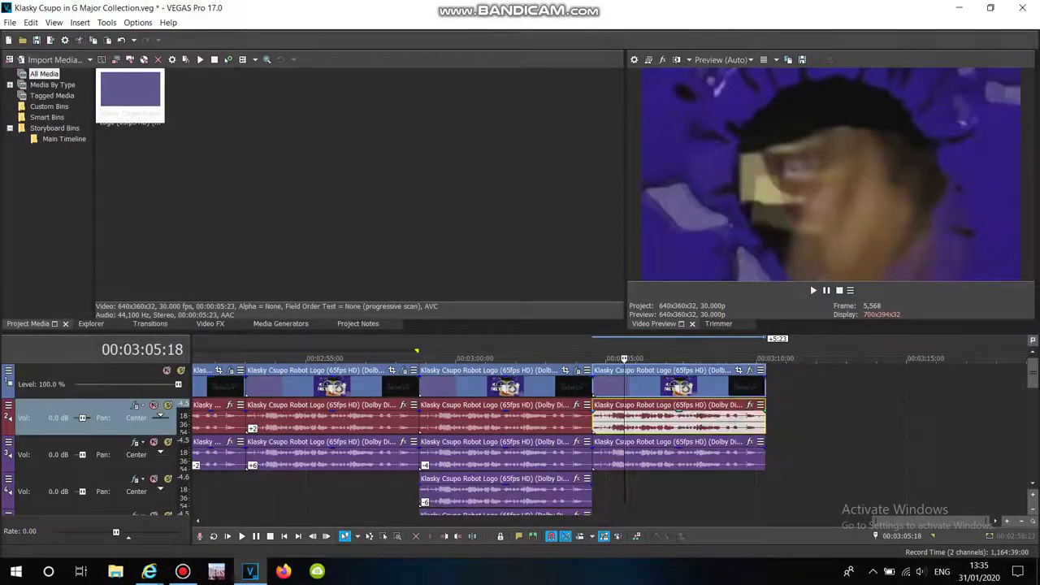
{"action": "left_click", "coordinate": [711, 550]}
{"action": "left_click", "coordinate": [558, 233]}
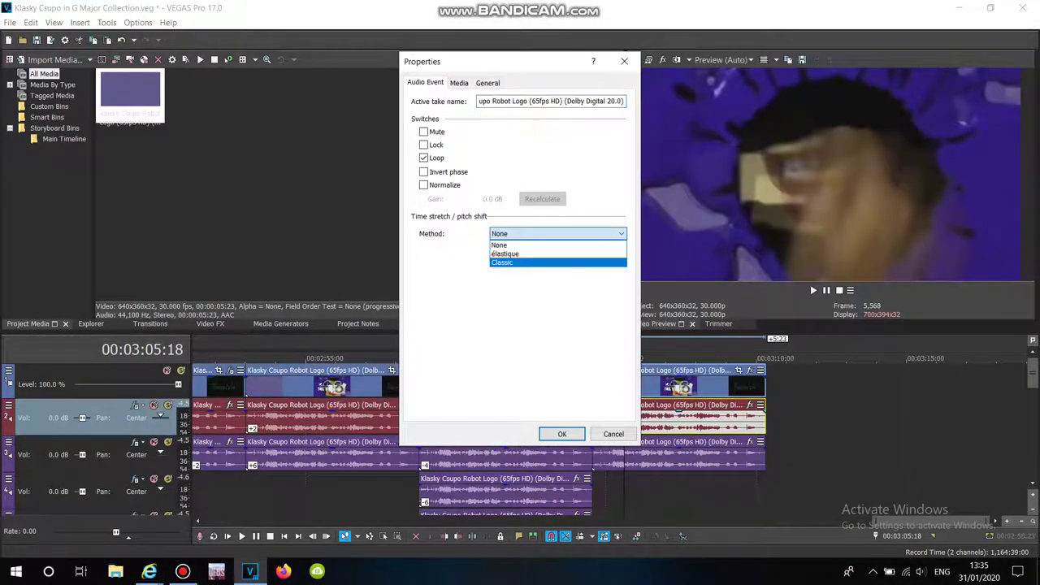
{"action": "left_click", "coordinate": [520, 254]}
{"action": "left_click", "coordinate": [558, 252]}
{"action": "left_click", "coordinate": [552, 401]}
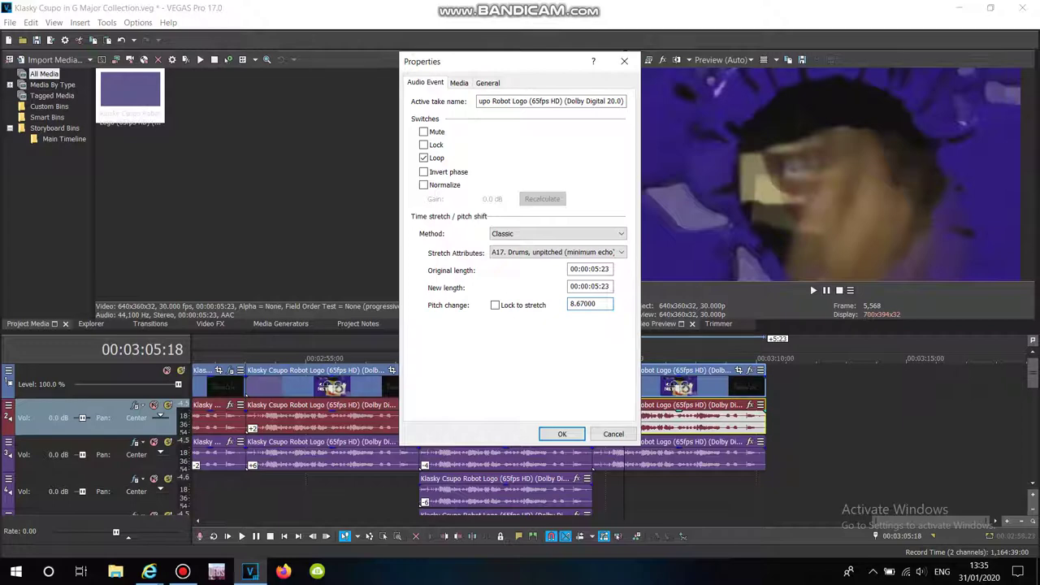
{"action": "key", "text": "Return"}
Add the Klasky Csupo Robot Logo audio again on track 4 under the last clip, without the extra video track
{"action": "left_click_drag", "start_coordinate": [130, 97], "coordinate": [590, 487]}
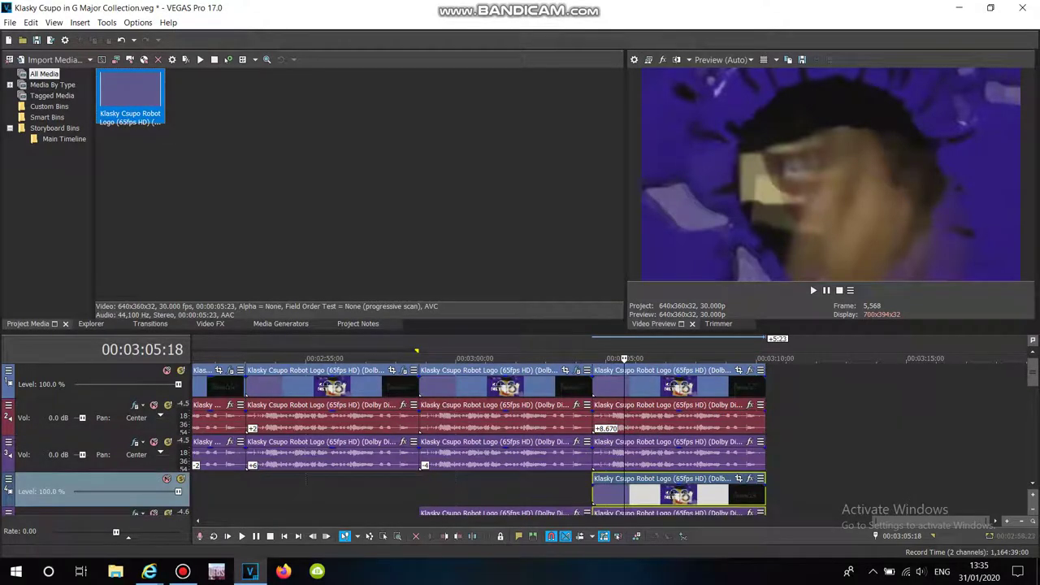
{"action": "right_click", "coordinate": [576, 487]}
{"action": "left_click", "coordinate": [618, 488]}
Set the last clip's track 4 audio to the Classic method with a pitch change of 4.5, consulting the YouTube comment's pitch list
{"action": "right_click", "coordinate": [617, 487]}
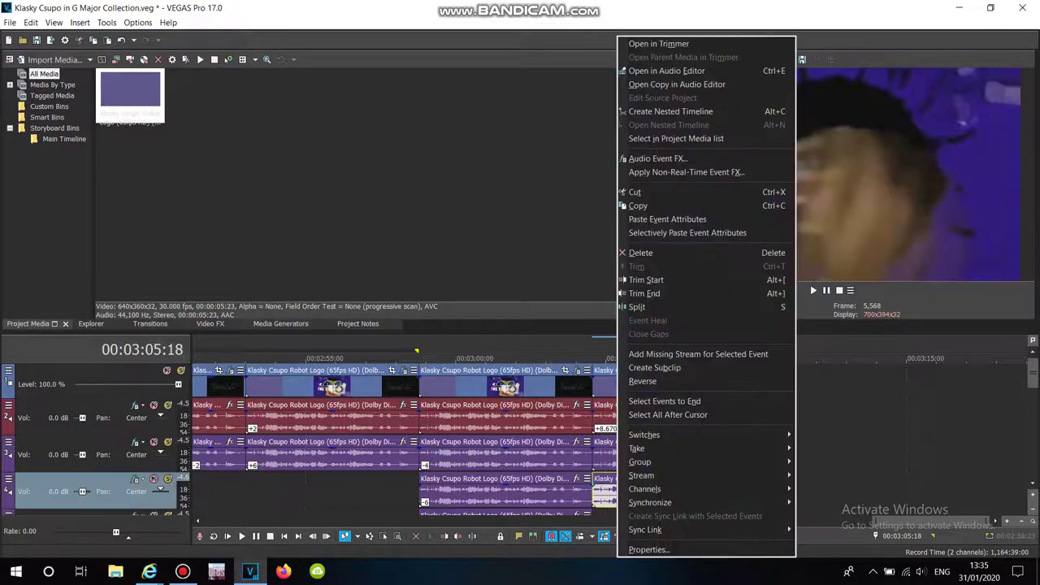
{"action": "left_click", "coordinate": [649, 549]}
{"action": "left_click", "coordinate": [149, 571]}
{"action": "left_click", "coordinate": [221, 520]}
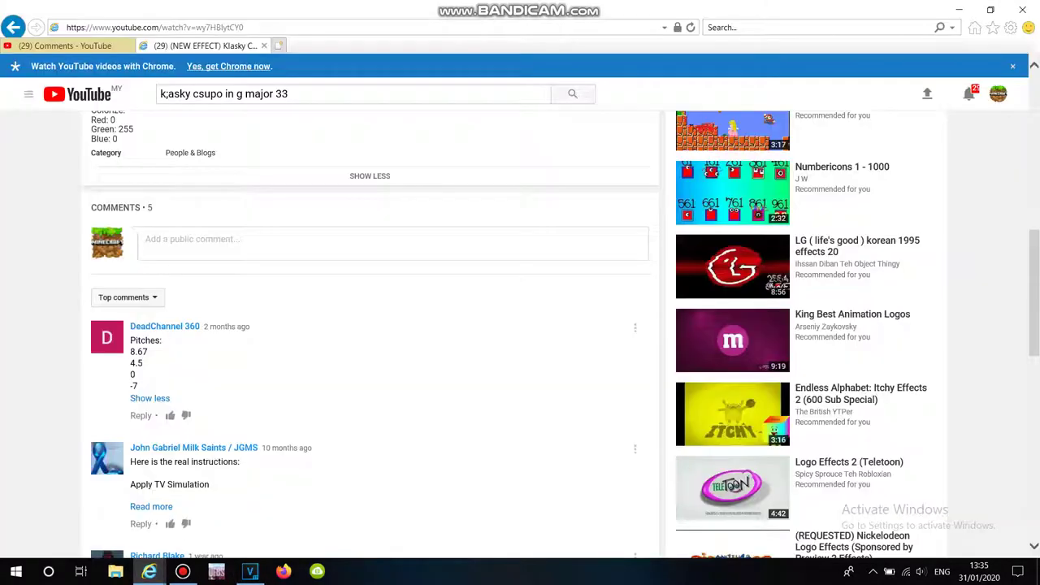
{"action": "left_click", "coordinate": [250, 571]}
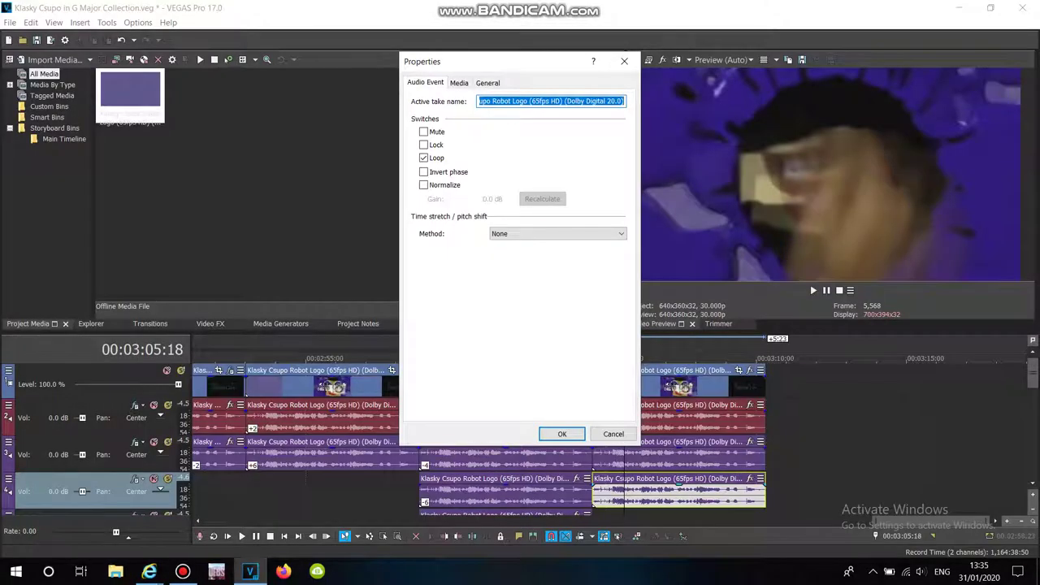
{"action": "left_click", "coordinate": [556, 234]}
{"action": "left_click", "coordinate": [537, 248]}
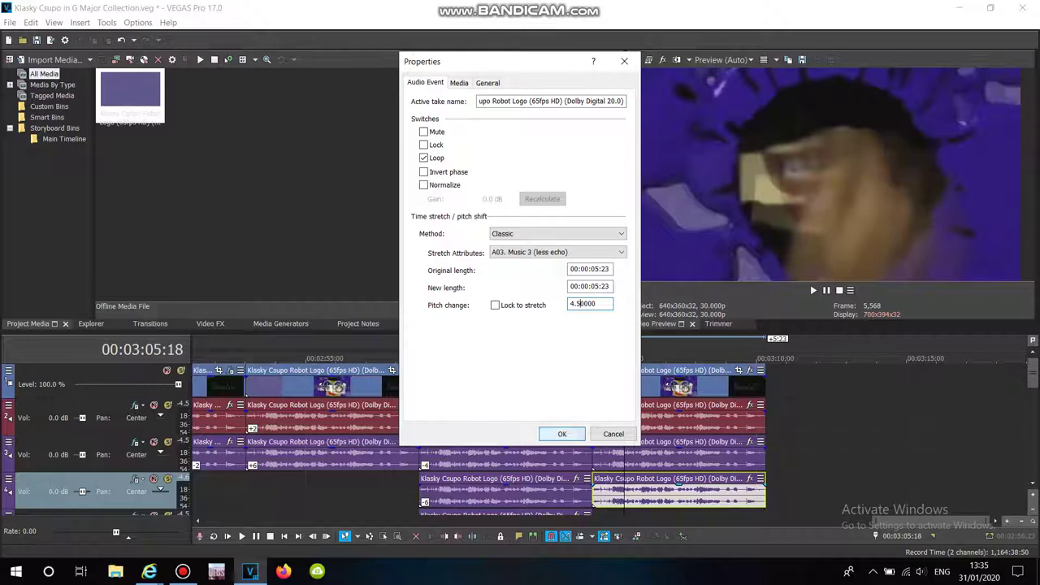
{"action": "key", "text": "Return"}
Recheck the pitch list on YouTube and add the logo audio on track 5 under the last clip, without the extra video track
{"action": "mouse_move", "coordinate": [150, 571]}
{"action": "left_click", "coordinate": [222, 520]}
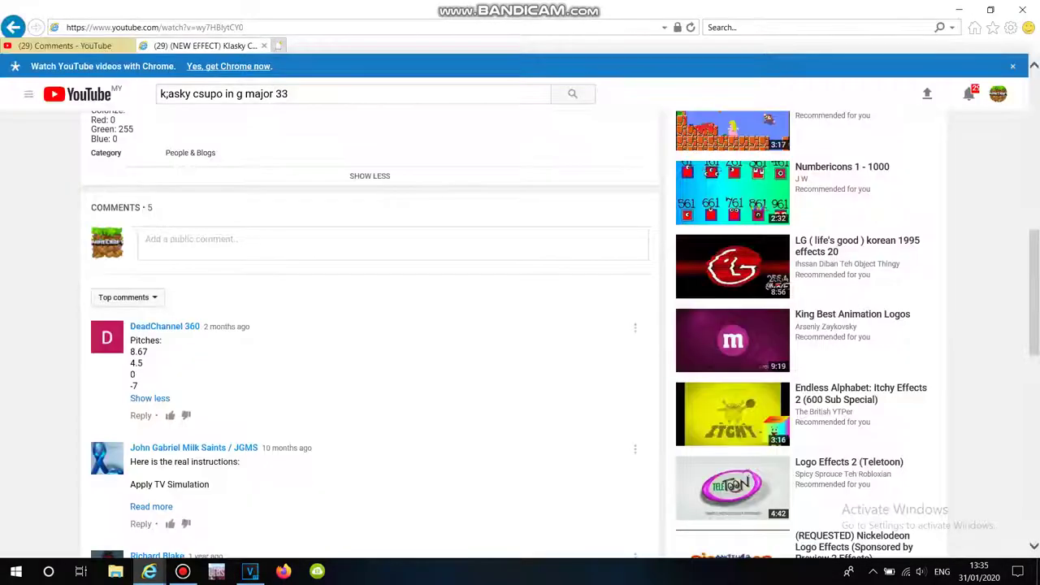
{"action": "left_click", "coordinate": [250, 571]}
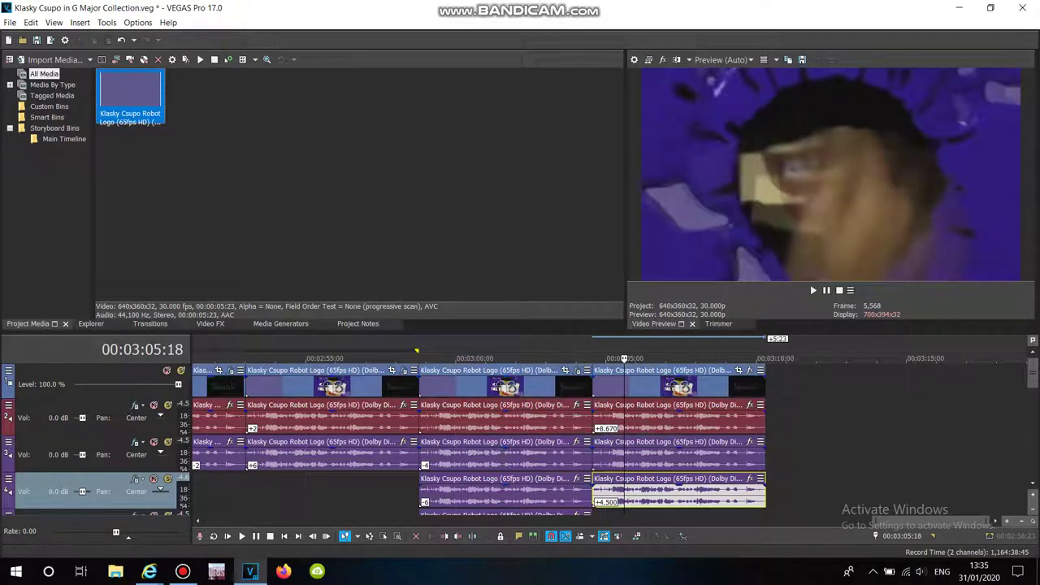
{"action": "right_click", "coordinate": [567, 490]}
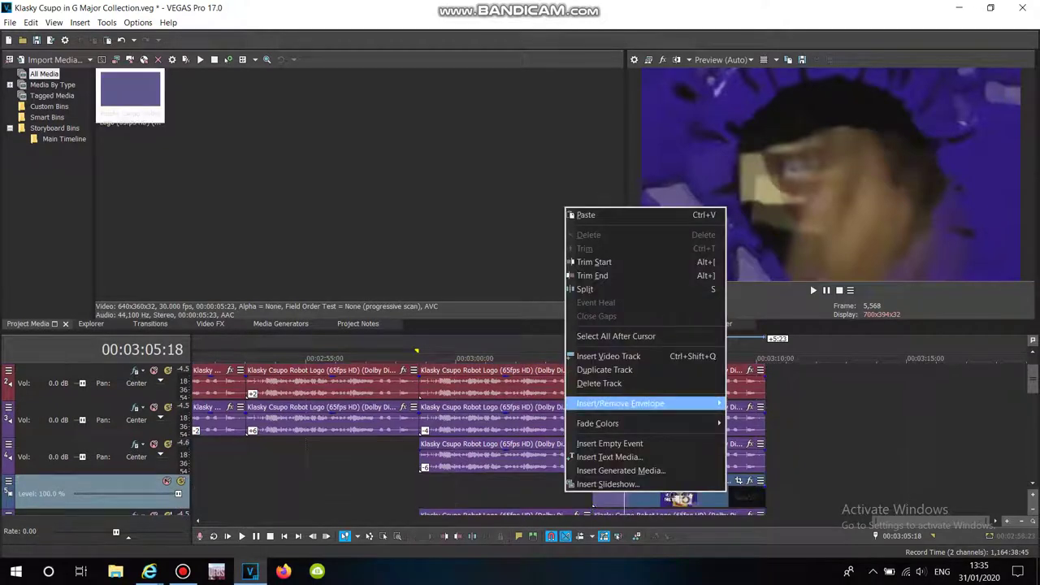
{"action": "left_click", "coordinate": [601, 383]}
Set the last clip's track 5 audio to Classic, A17 Drums, unpitched (minimum echo), with a pitch change of -7
{"action": "right_click", "coordinate": [627, 488]}
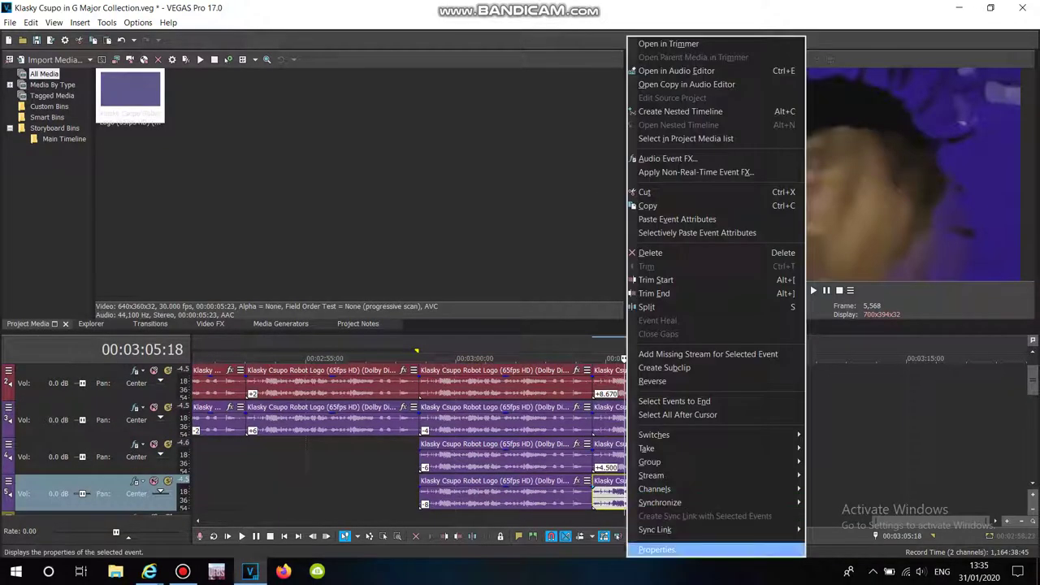
{"action": "left_click", "coordinate": [658, 532]}
{"action": "left_click", "coordinate": [557, 234]}
{"action": "left_click", "coordinate": [557, 260]}
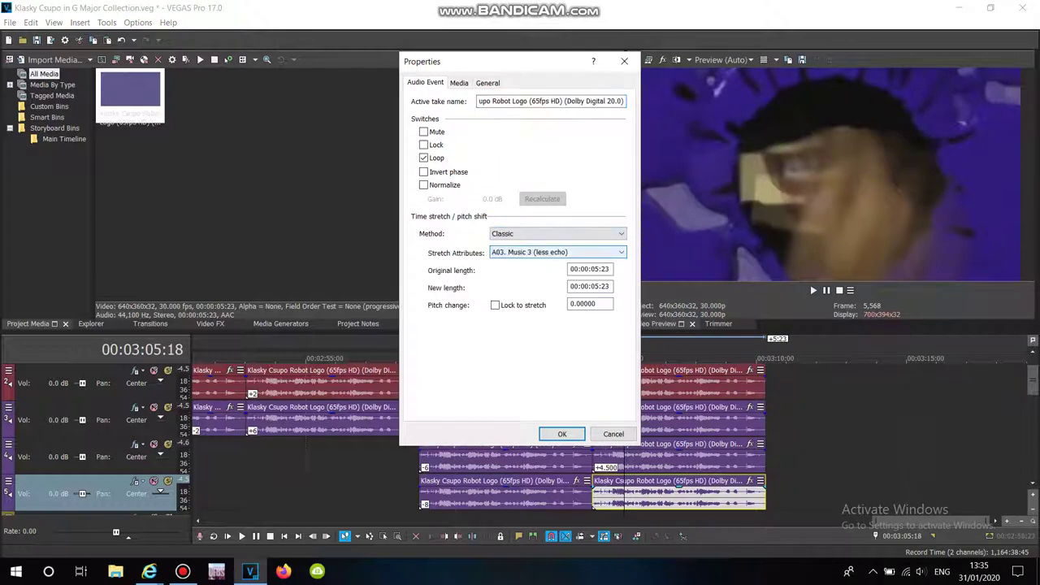
{"action": "left_click", "coordinate": [558, 252]}
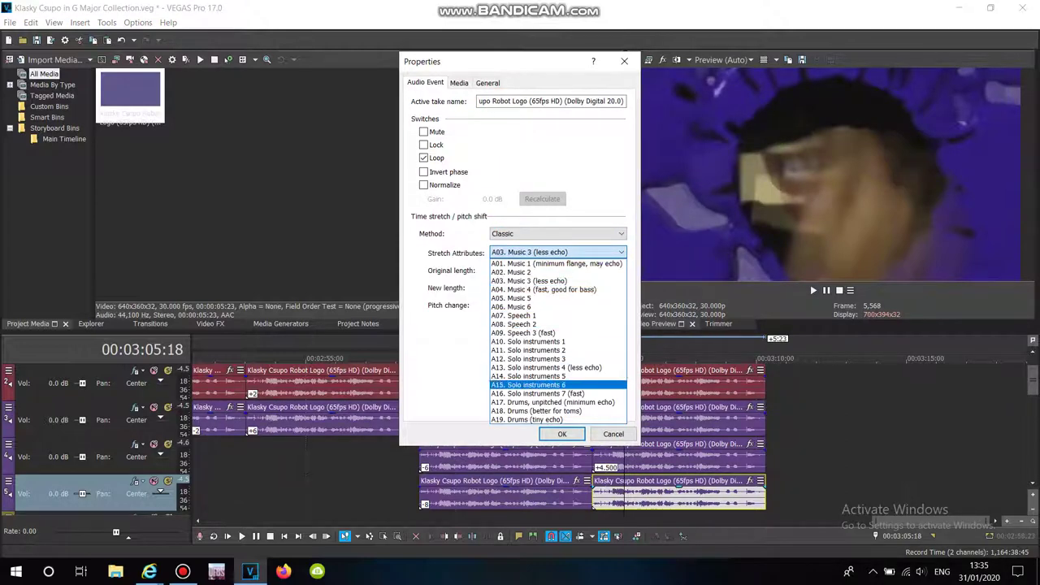
{"action": "left_click", "coordinate": [552, 401]}
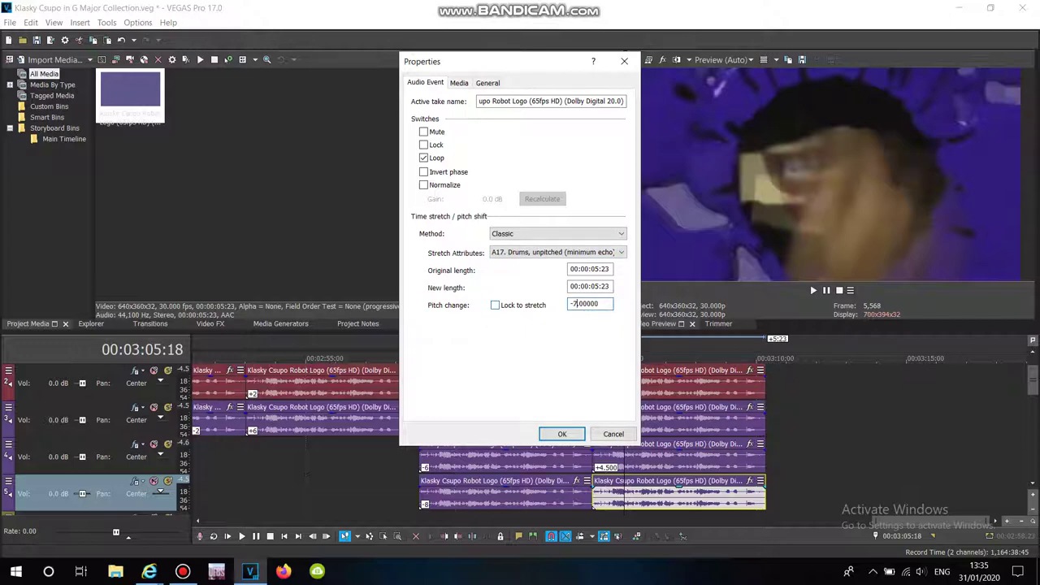
{"action": "left_click", "coordinate": [561, 434]}
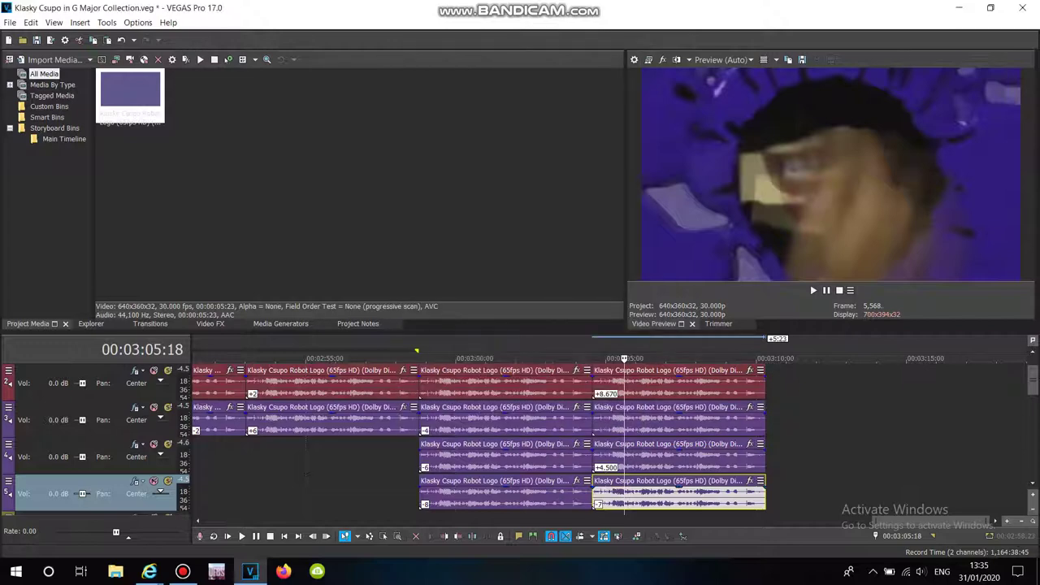
Apply the G Major 33 (REQUIRES MAGENTA) filter package to the last video event on the timeline
{"action": "left_click", "coordinate": [1032, 352]}
{"action": "left_click", "coordinate": [738, 370]}
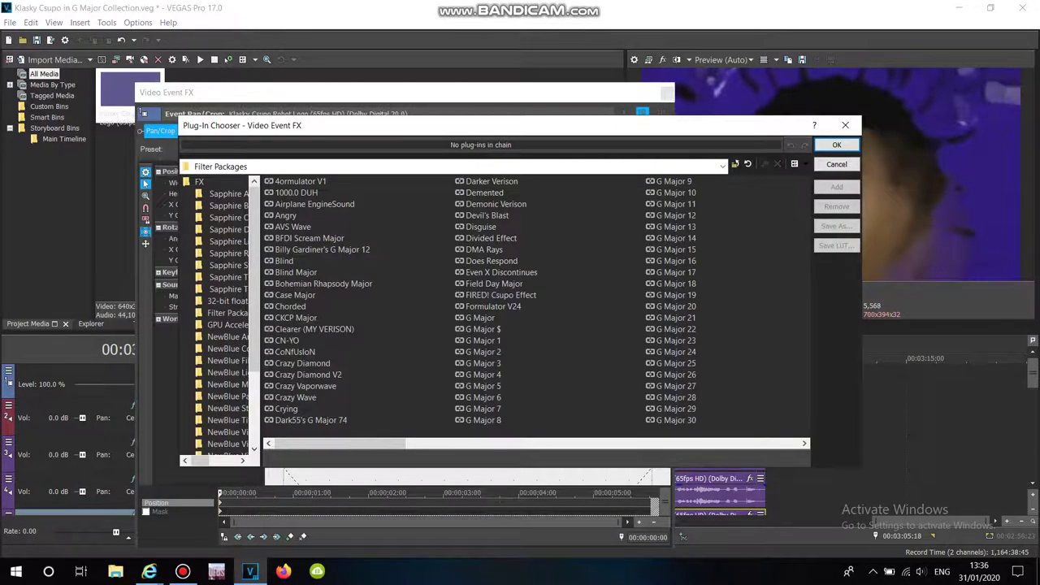
{"action": "scroll", "coordinate": [479, 308], "scroll_direction": "right", "scroll_amount": 1}
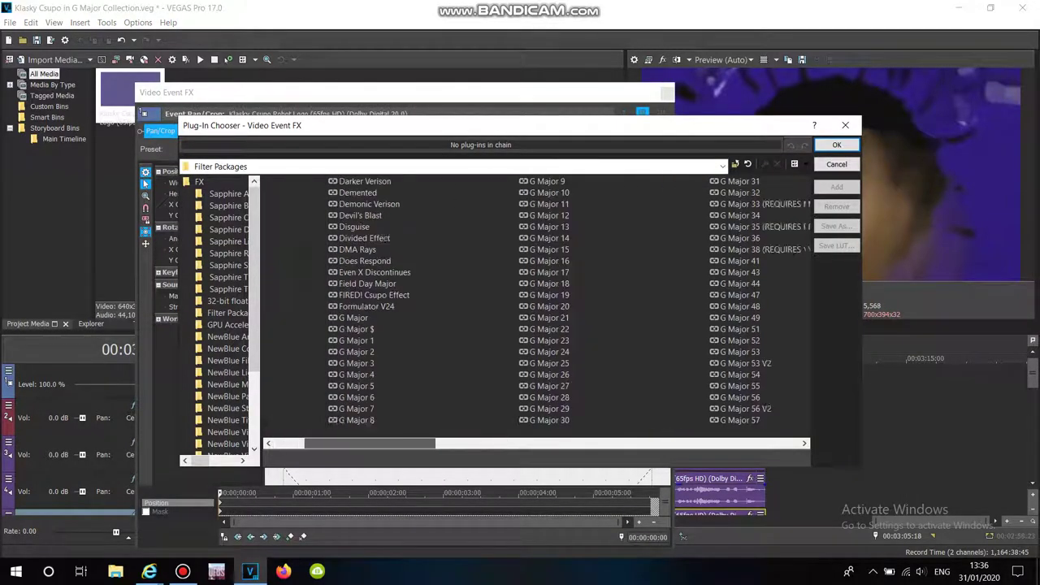
{"action": "left_click", "coordinate": [712, 204]}
{"action": "left_click", "coordinate": [837, 186]}
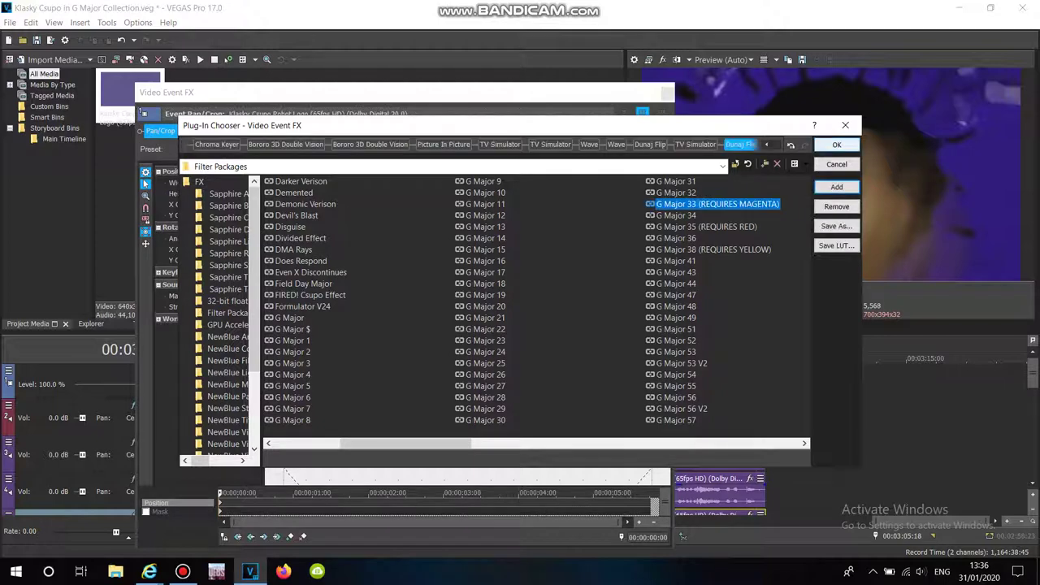
{"action": "left_click", "coordinate": [836, 145]}
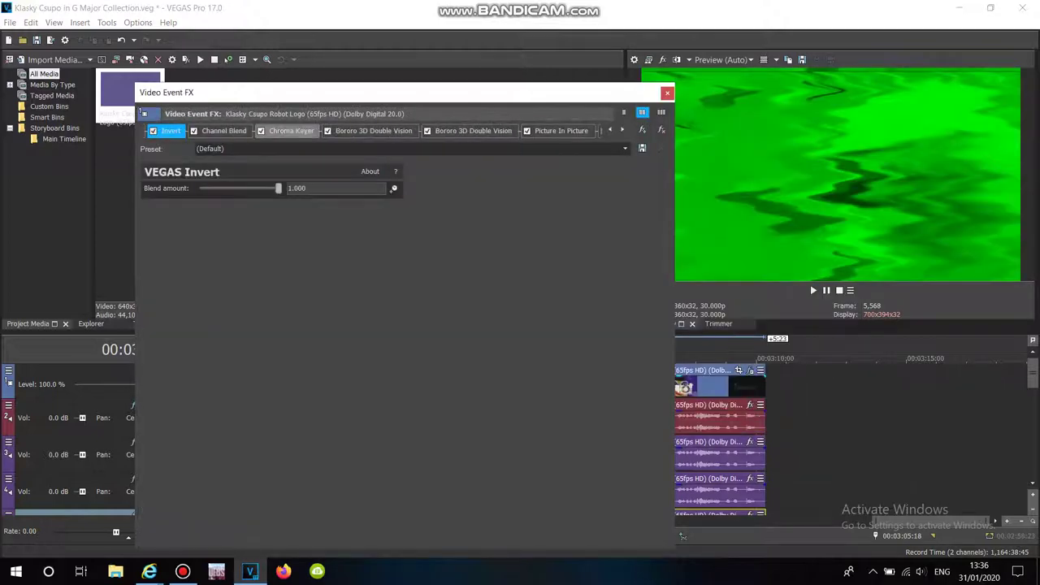
Examine the settings of each effect in the G Major 33 chain, from Channel Blend to the last Dunaj Flip
{"action": "left_click", "coordinate": [224, 131]}
{"action": "left_click", "coordinate": [291, 131]}
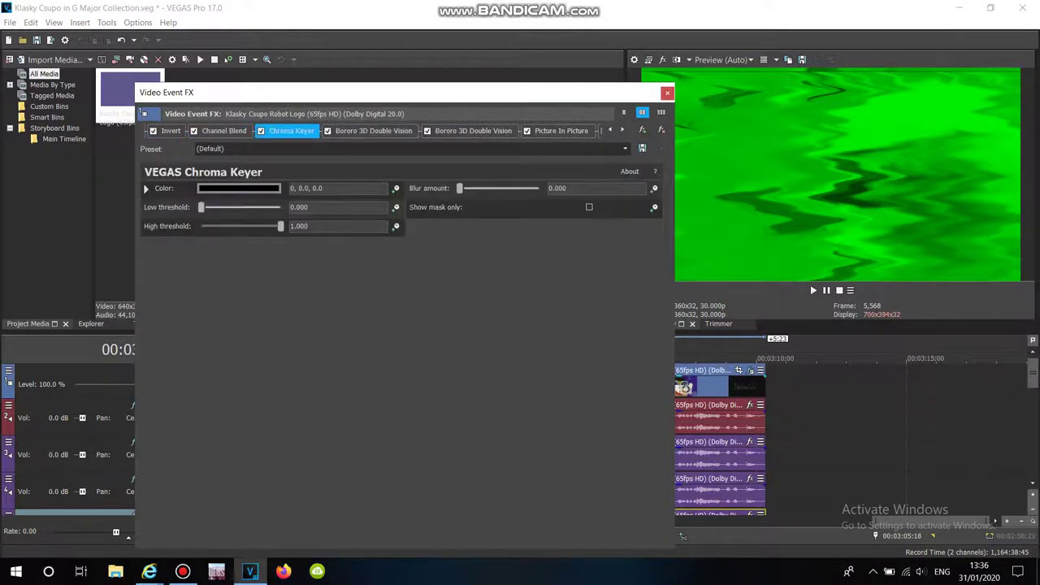
{"action": "left_click", "coordinate": [373, 131]}
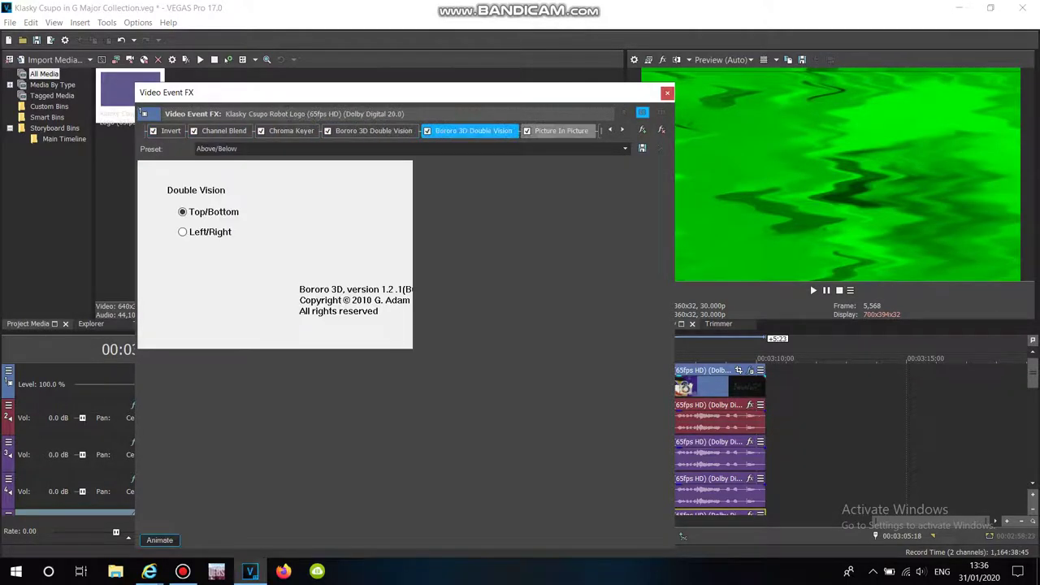
{"action": "left_click", "coordinate": [560, 131]}
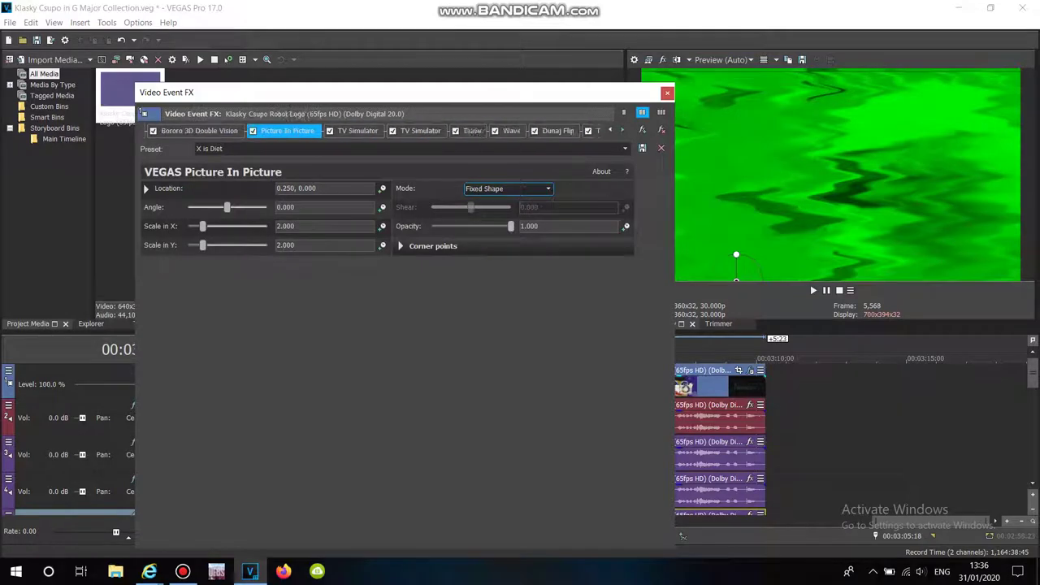
{"action": "left_click", "coordinate": [258, 131]}
{"action": "left_click", "coordinate": [321, 130]}
{"action": "left_click", "coordinate": [372, 131]}
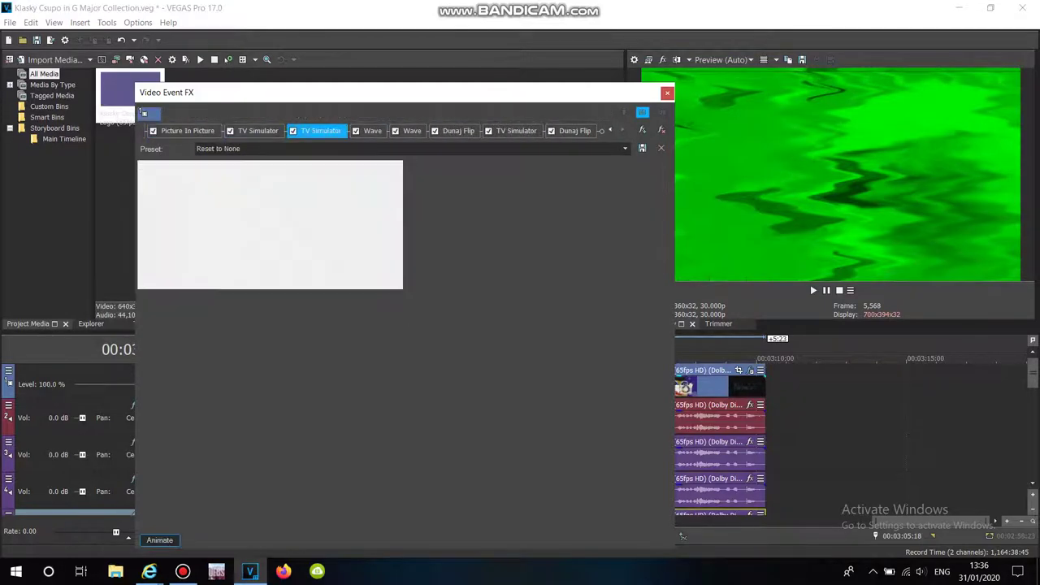
{"action": "left_click", "coordinate": [412, 131]}
{"action": "left_click", "coordinate": [459, 130]}
{"action": "left_click", "coordinate": [516, 131]}
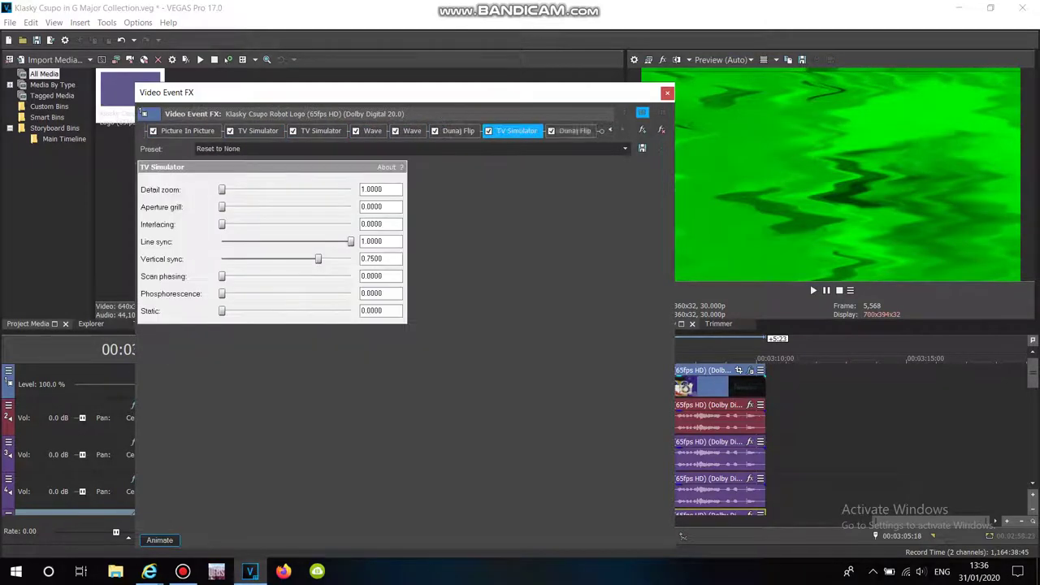
{"action": "left_click", "coordinate": [575, 131]}
{"action": "key", "text": "Escape"}
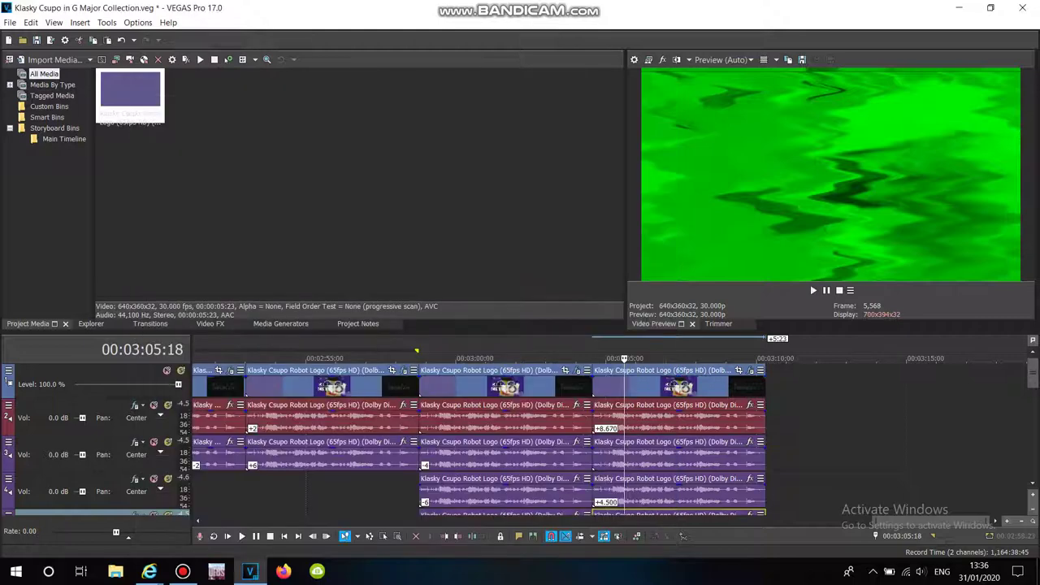
Insert a new video track above the existing one and move the last logo clip's video event onto it
{"action": "right_click", "coordinate": [793, 377]}
{"action": "left_click", "coordinate": [845, 242]}
{"action": "left_click_drag", "start_coordinate": [650, 415], "coordinate": [650, 381]}
Place a Magenta Solid Color event on track 2 beneath the last logo clip and trim it to the clip's end
{"action": "left_click", "coordinate": [280, 323]}
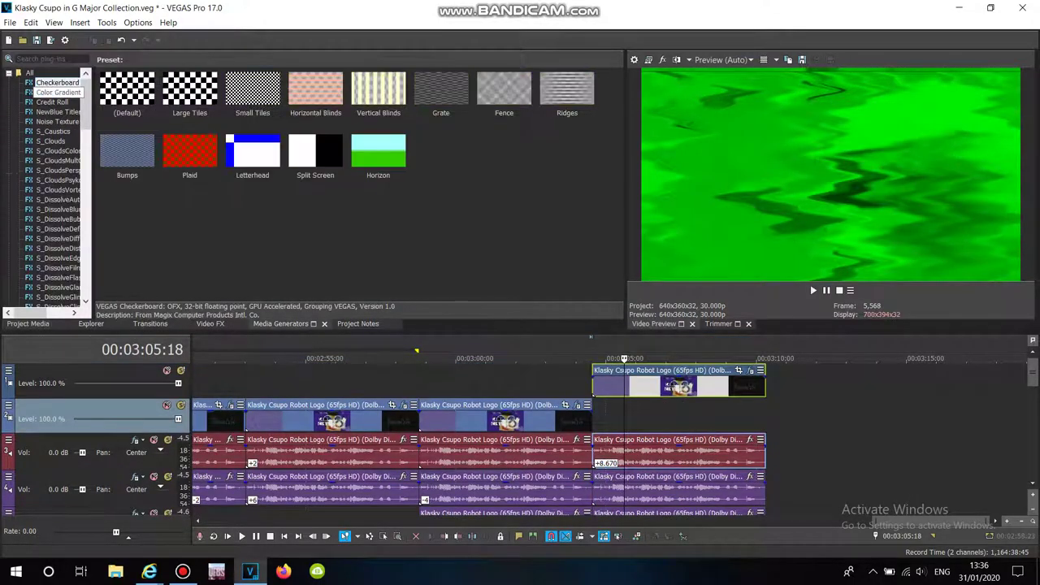
{"action": "left_click", "coordinate": [58, 91]}
{"action": "scroll", "coordinate": [45, 187], "scroll_direction": "down", "scroll_amount": 10}
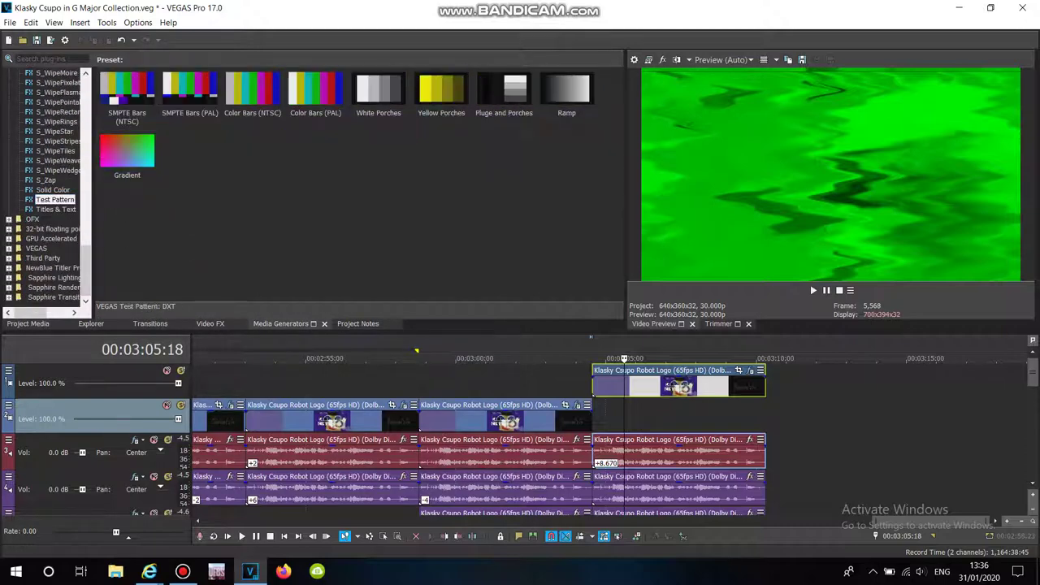
{"action": "left_click", "coordinate": [53, 189]}
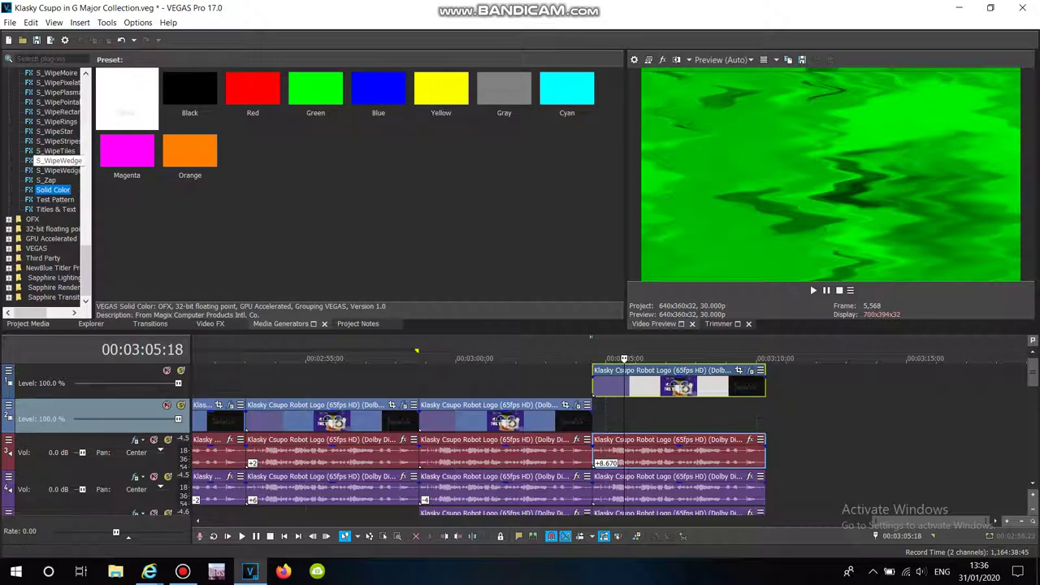
{"action": "left_click_drag", "start_coordinate": [127, 154], "coordinate": [605, 416]}
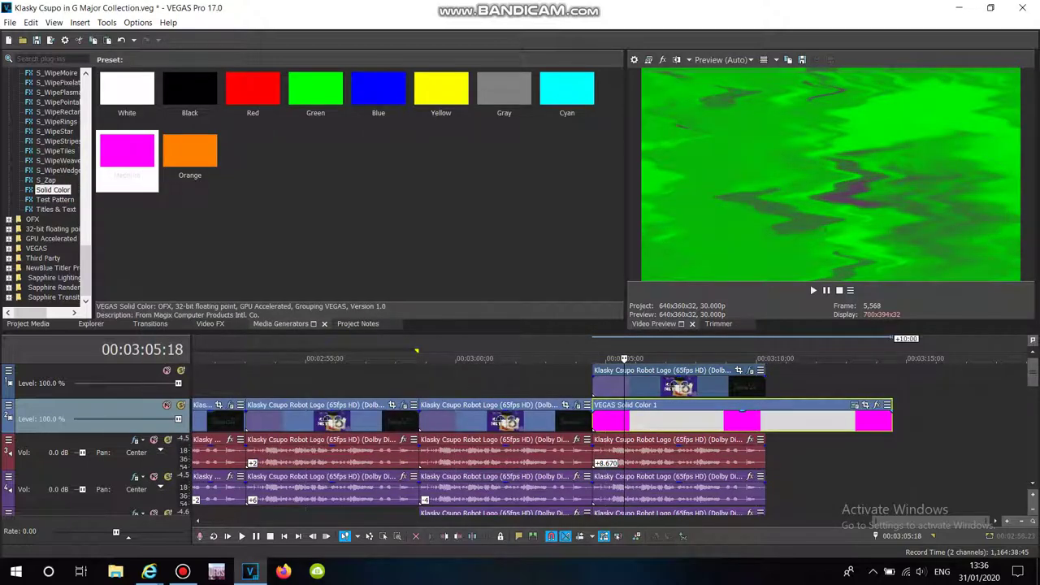
{"action": "left_click_drag", "start_coordinate": [891, 417], "coordinate": [765, 416]}
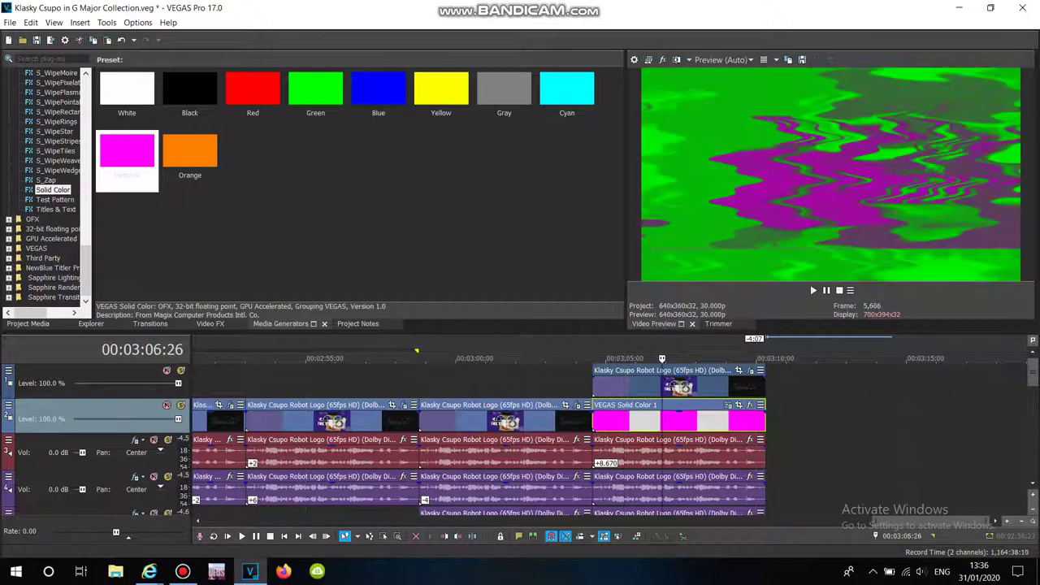
Add another Klasky Csupo Robot Logo clip from the project media at the timeline's end on tracks 2 and 3
{"action": "key", "text": "alt+1"}
{"action": "left_click_drag", "start_coordinate": [130, 93], "coordinate": [765, 419]}
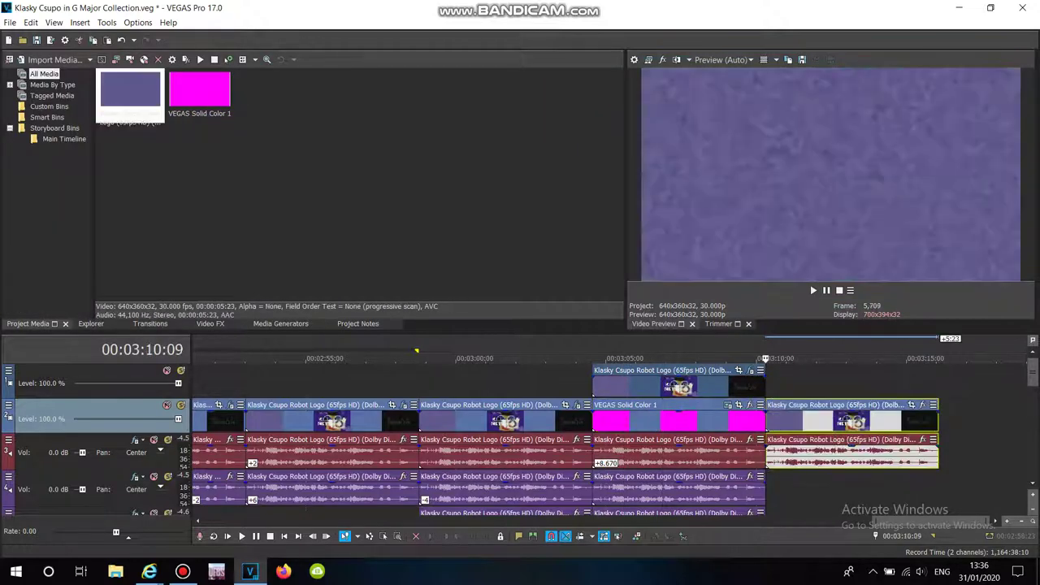
{"action": "left_click", "coordinate": [183, 571]}
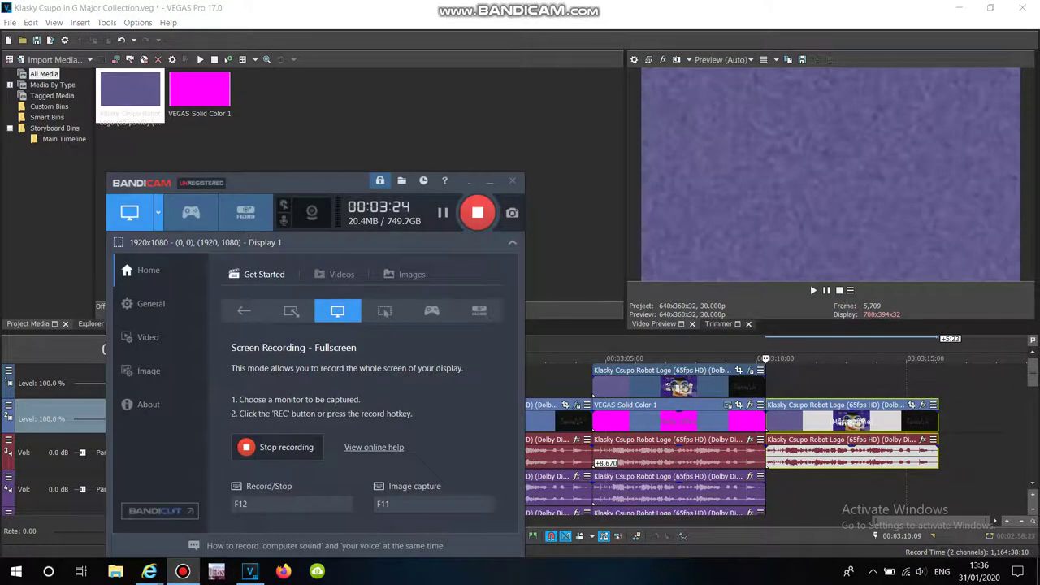
Apply the G Major 34 filter package to the video event of the last logo clip
{"action": "left_click", "coordinate": [488, 181]}
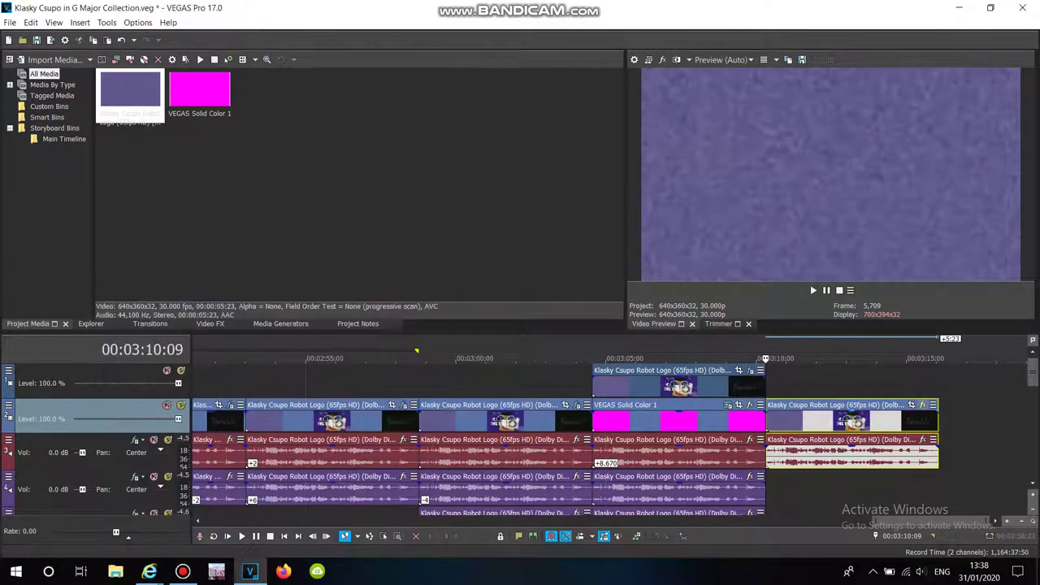
{"action": "left_click", "coordinate": [923, 405]}
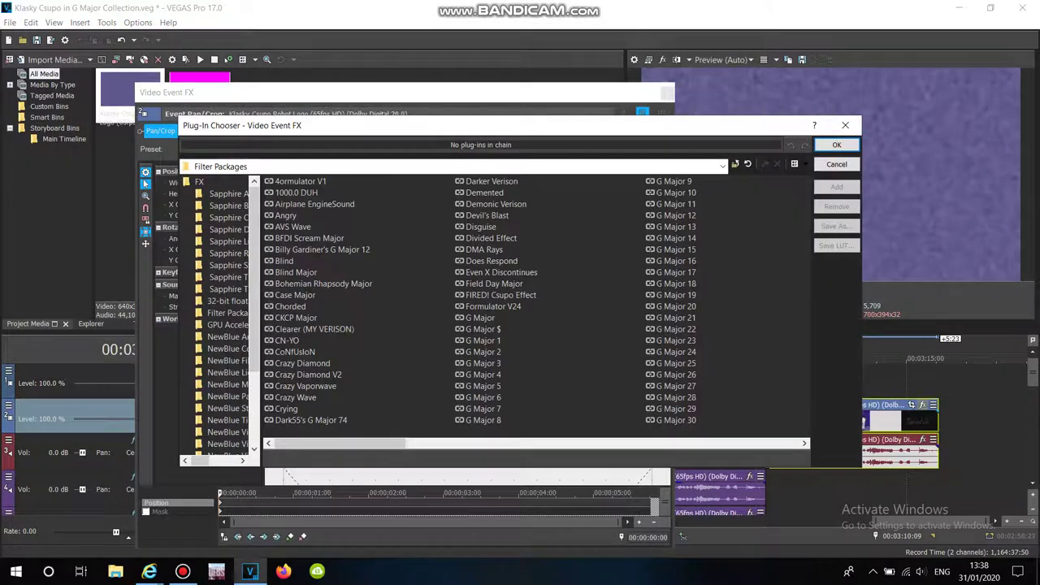
{"action": "scroll", "coordinate": [537, 312], "scroll_direction": "right", "scroll_amount": 1}
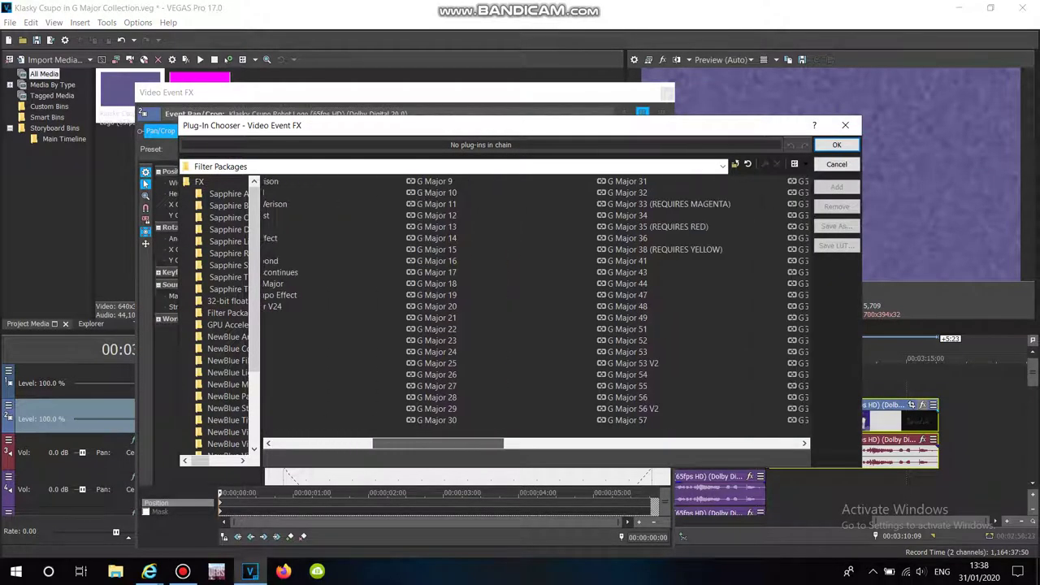
{"action": "left_click", "coordinate": [486, 215]}
{"action": "double_click", "coordinate": [485, 215]}
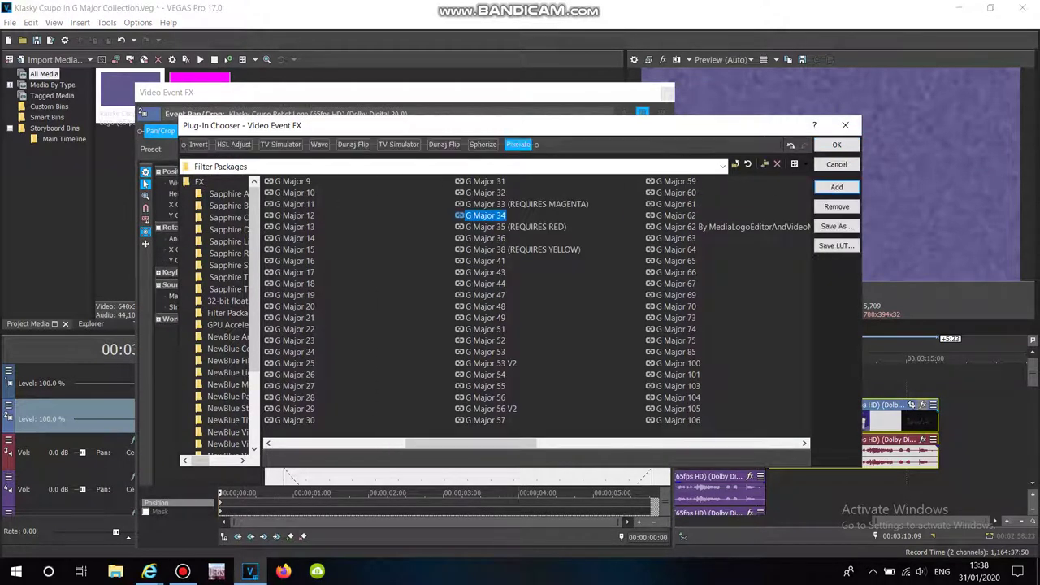
{"action": "left_click", "coordinate": [836, 145]}
{"action": "left_click", "coordinate": [668, 92]}
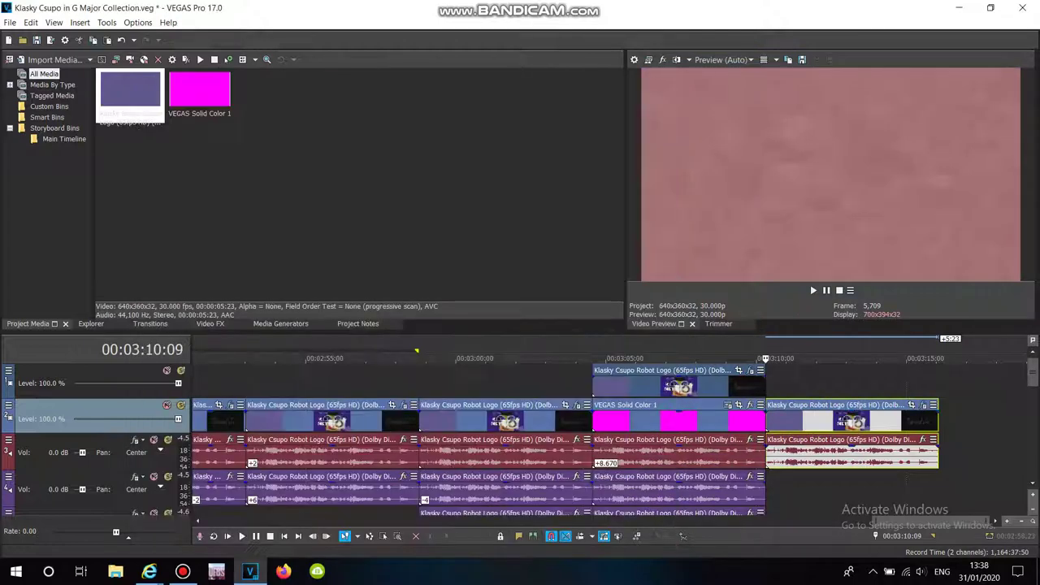
Set the Pixelate effect's horizontal and vertical pixelization to 0.800 on the last logo clip, checking it at a frame mid-clip
{"action": "left_click_drag", "start_coordinate": [765, 358], "coordinate": [826, 358]}
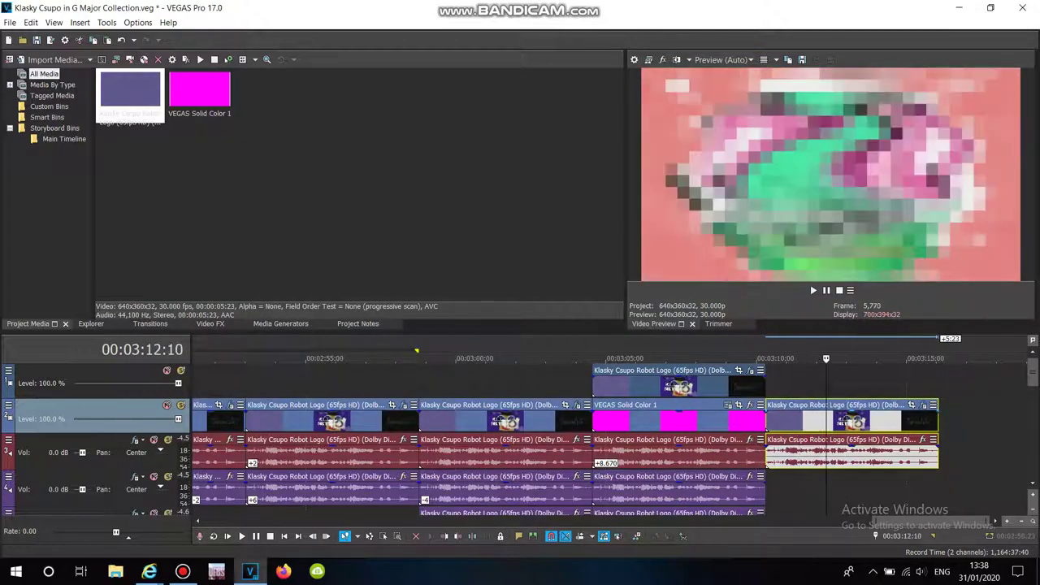
{"action": "left_click", "coordinate": [910, 405]}
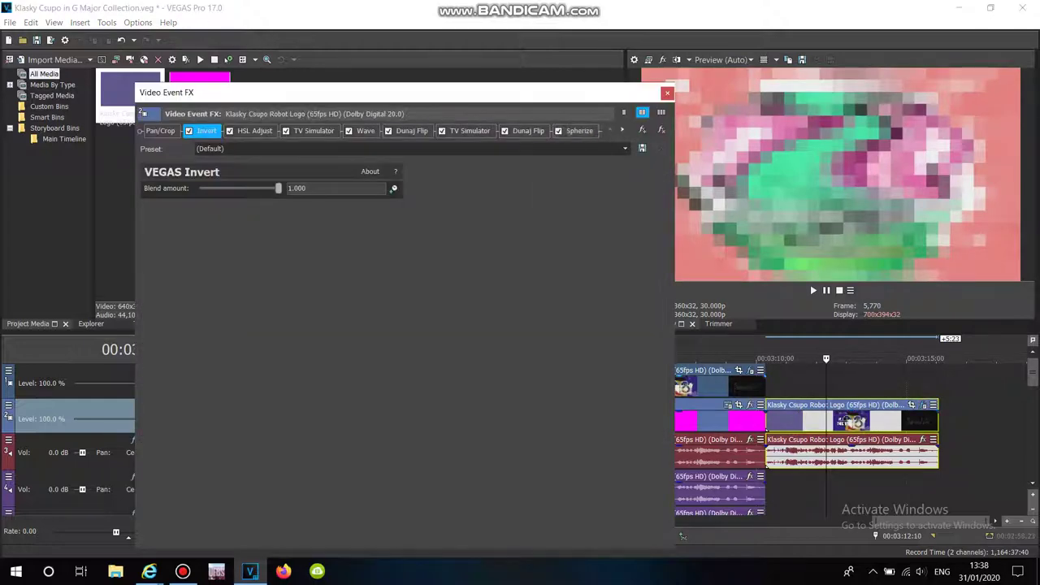
{"action": "left_click", "coordinate": [550, 130]}
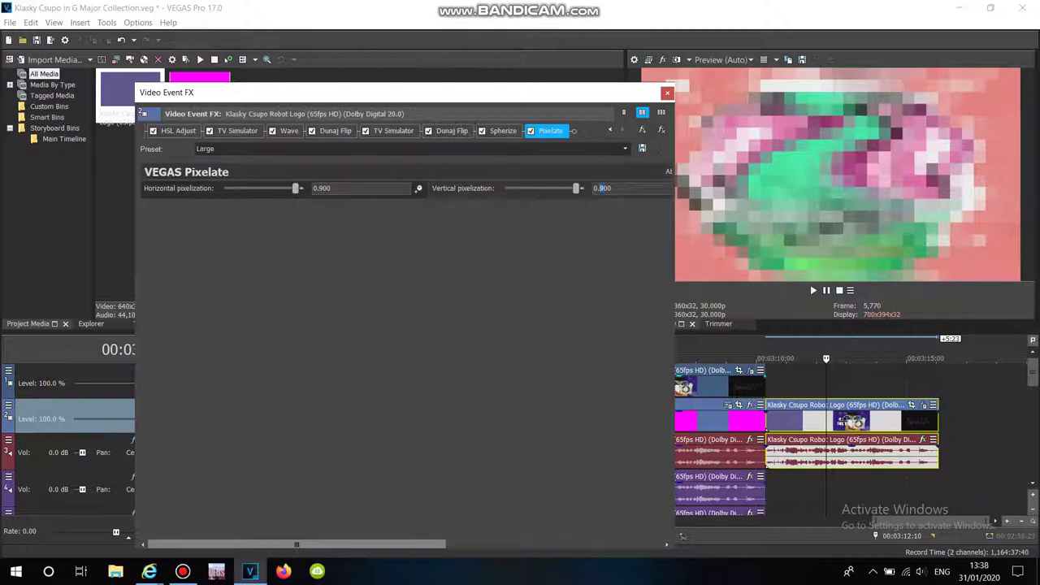
{"action": "left_click_drag", "start_coordinate": [576, 188], "coordinate": [568, 188]}
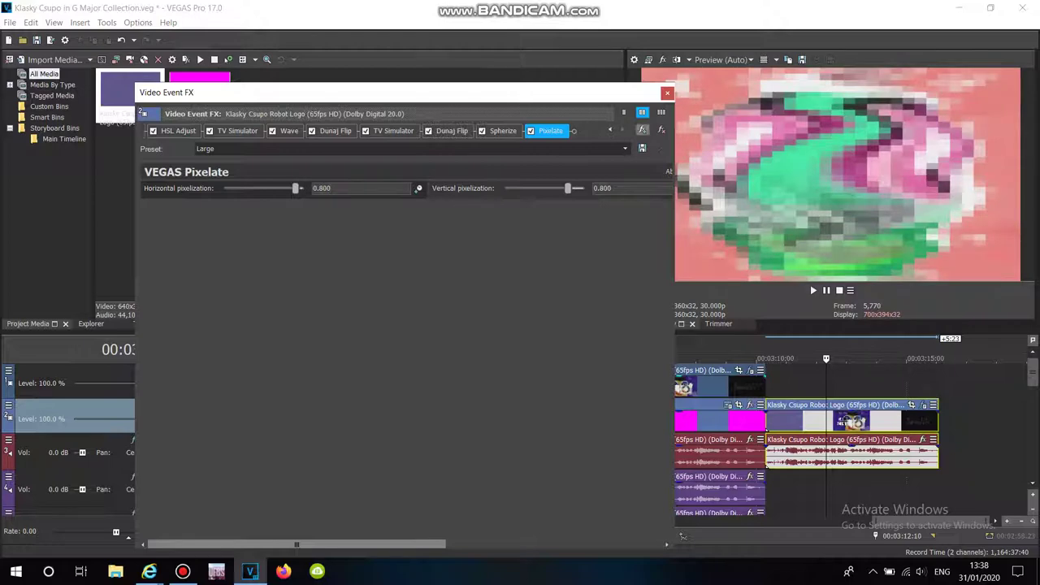
{"action": "left_click_drag", "start_coordinate": [296, 188], "coordinate": [287, 188]}
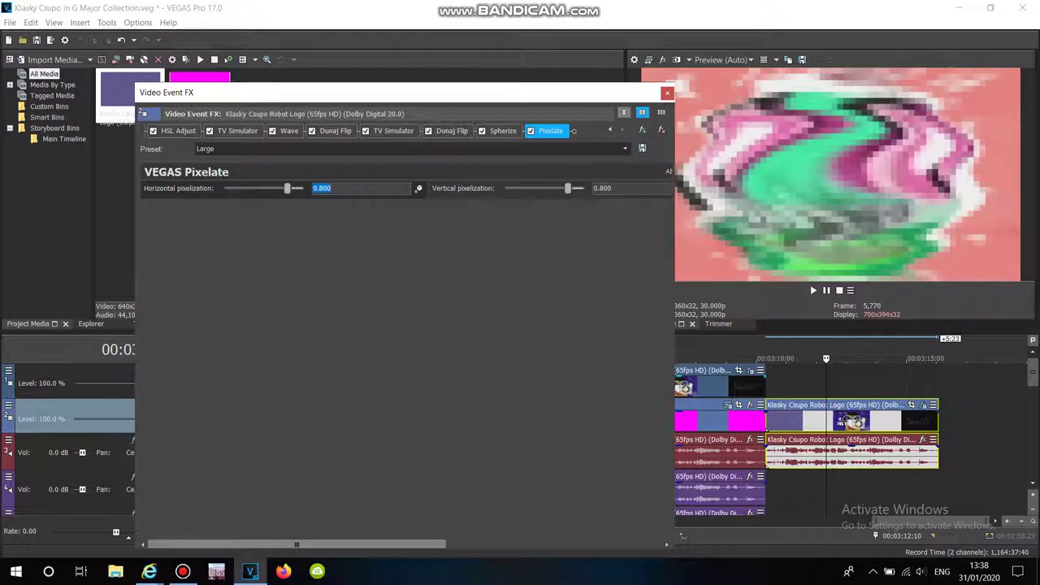
Save the adjusted effect chain as a plug-in package over the existing G Major 34
{"action": "left_click", "coordinate": [642, 130]}
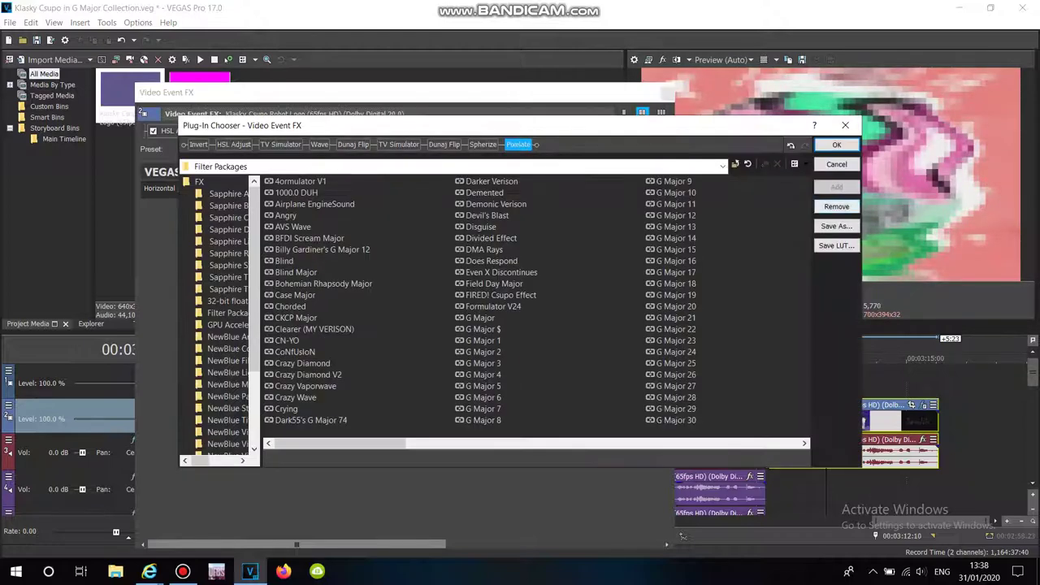
{"action": "left_click", "coordinate": [836, 226]}
{"action": "key", "text": "alt+Down"}
{"action": "scroll", "coordinate": [537, 378], "scroll_direction": "down", "scroll_amount": 10}
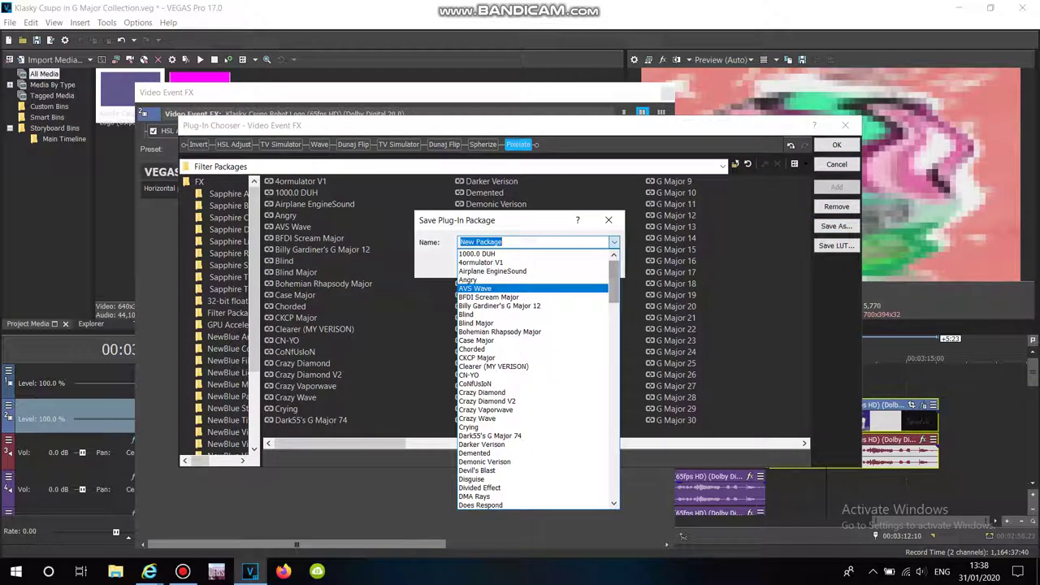
{"action": "left_click", "coordinate": [488, 367]}
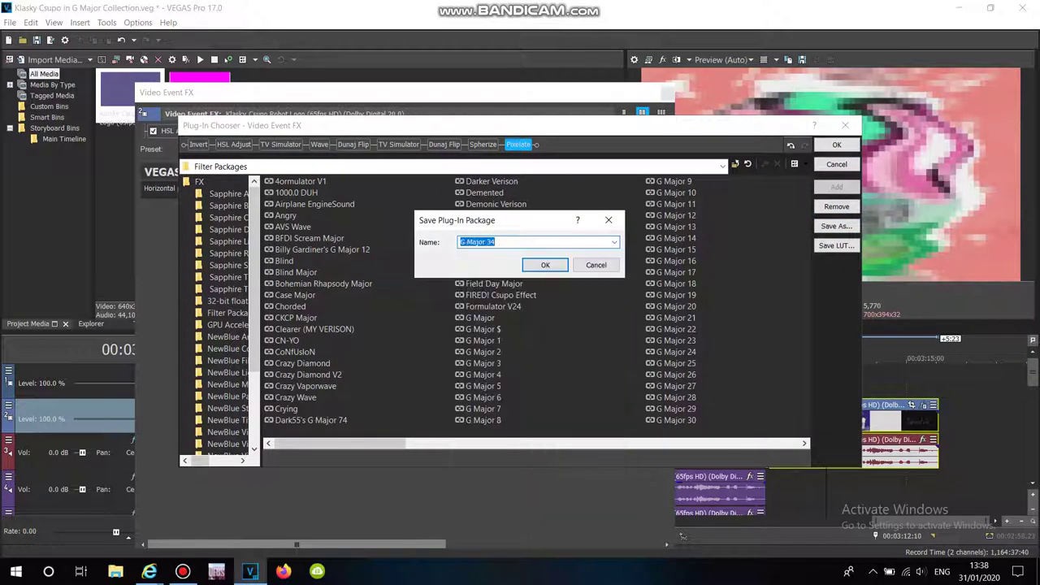
{"action": "left_click", "coordinate": [545, 264]}
{"action": "left_click", "coordinate": [559, 290]}
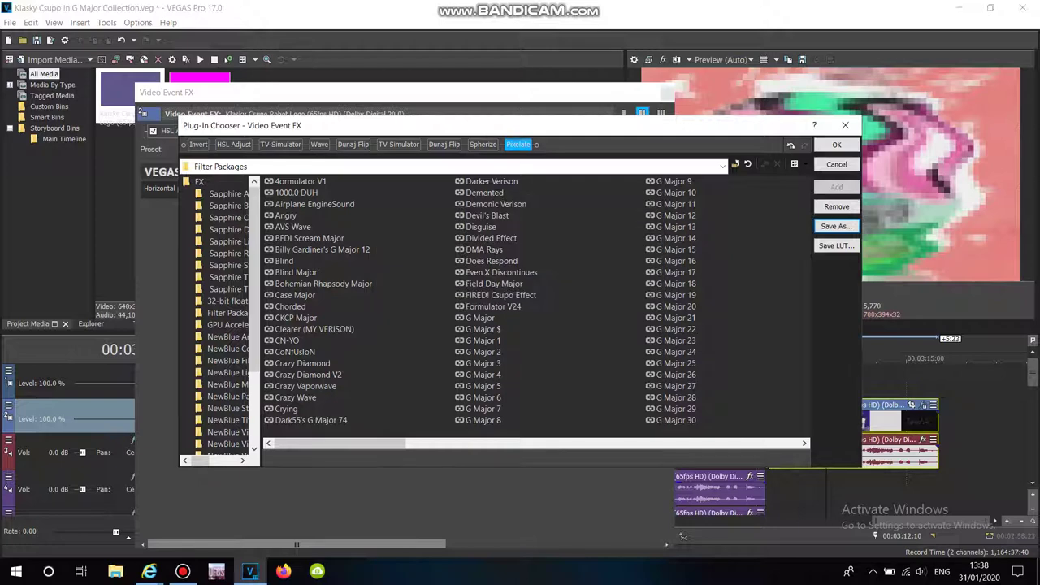
{"action": "left_click", "coordinate": [845, 126]}
{"action": "left_click", "coordinate": [668, 92]}
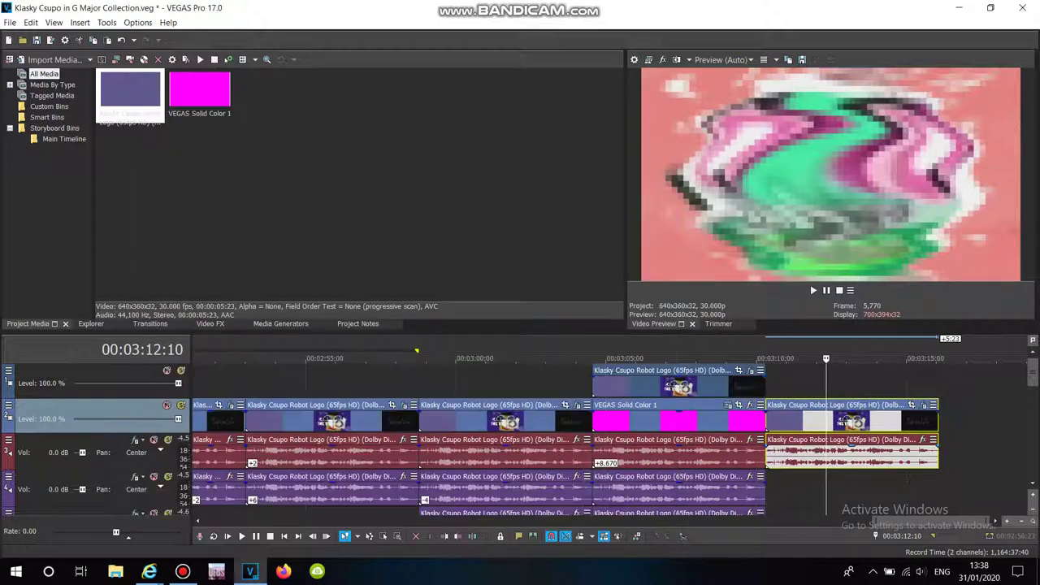
Add ExpressFX Graphic EQ with the G Major 34 preset to the last logo clip's audio event
{"action": "left_click", "coordinate": [791, 455]}
{"action": "left_click", "coordinate": [922, 440]}
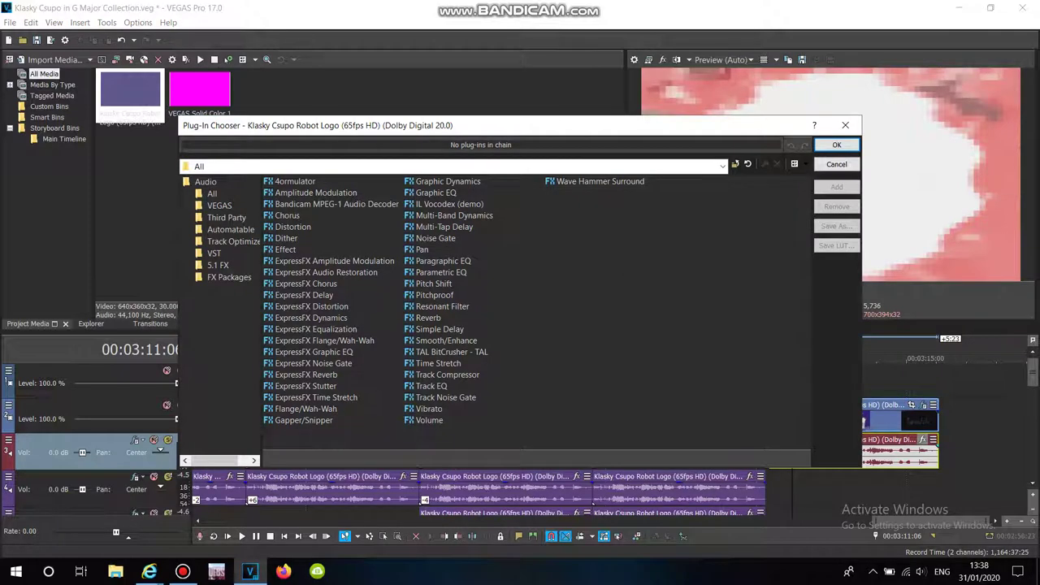
{"action": "double_click", "coordinate": [314, 352]}
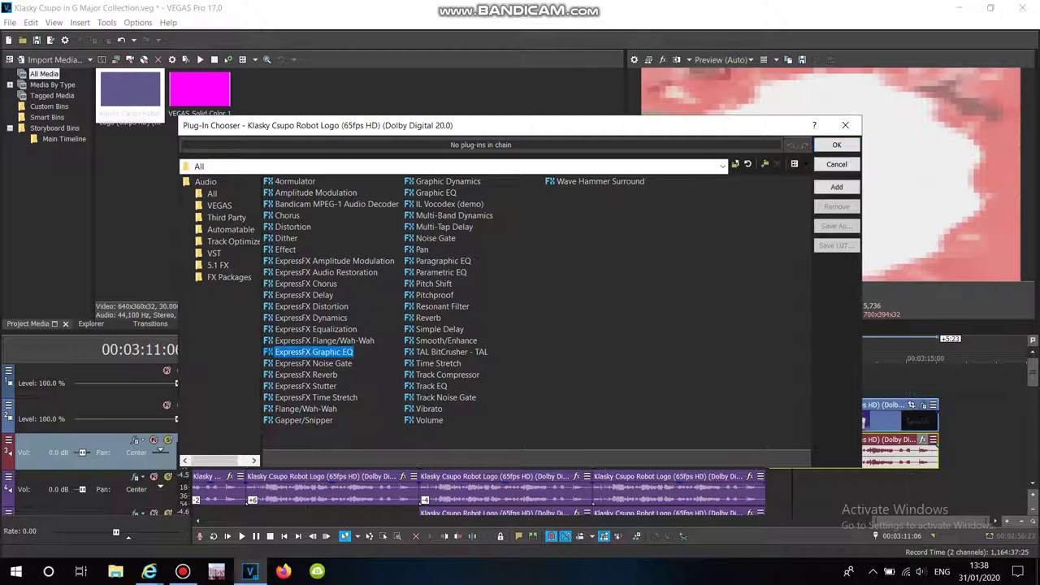
{"action": "key", "text": "Return"}
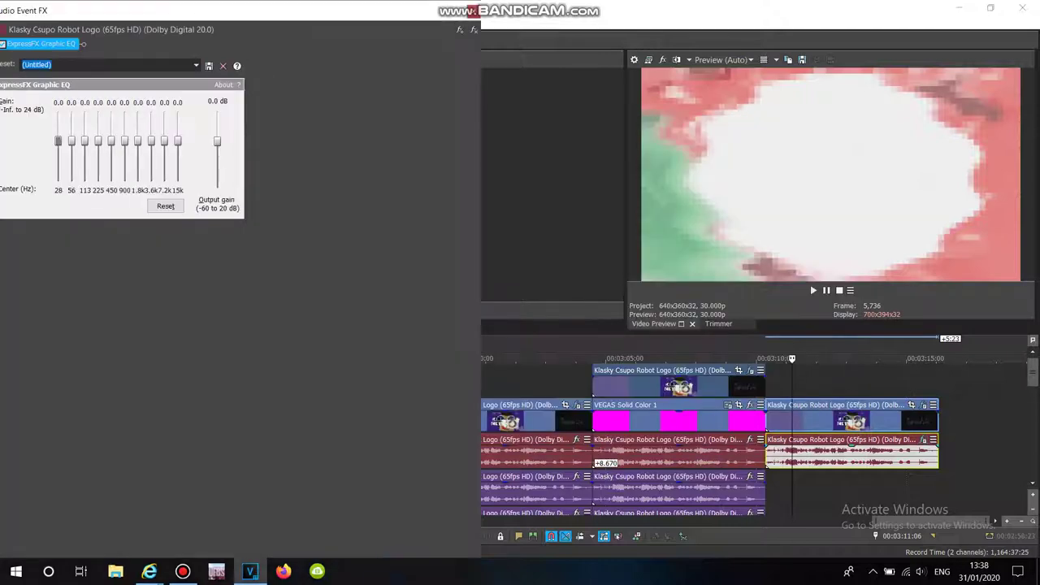
{"action": "key", "text": "alt+Down"}
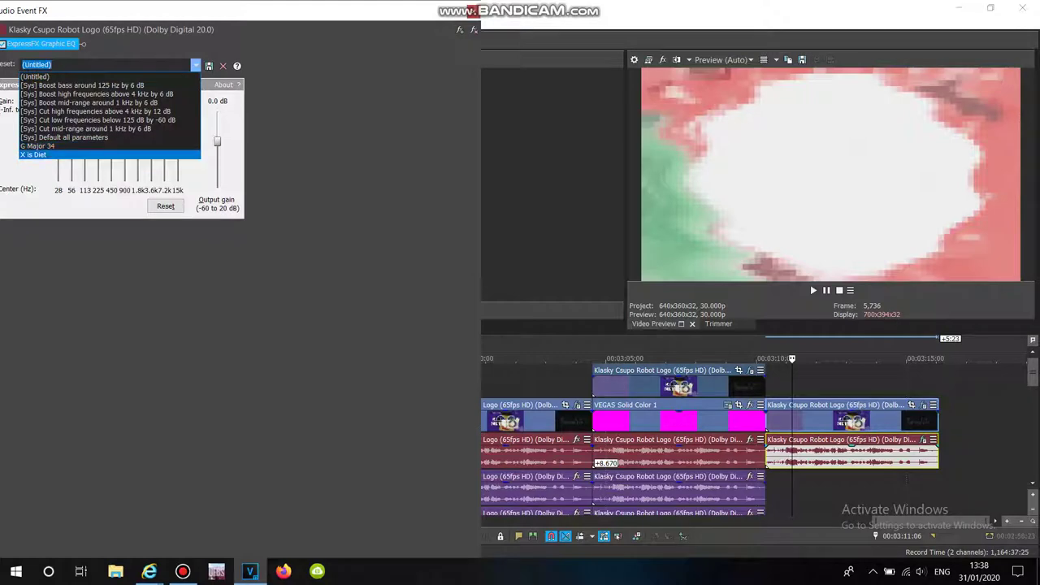
{"action": "key", "text": "Up"}
{"action": "key", "text": "Return"}
{"action": "key", "text": "alt+F4"}
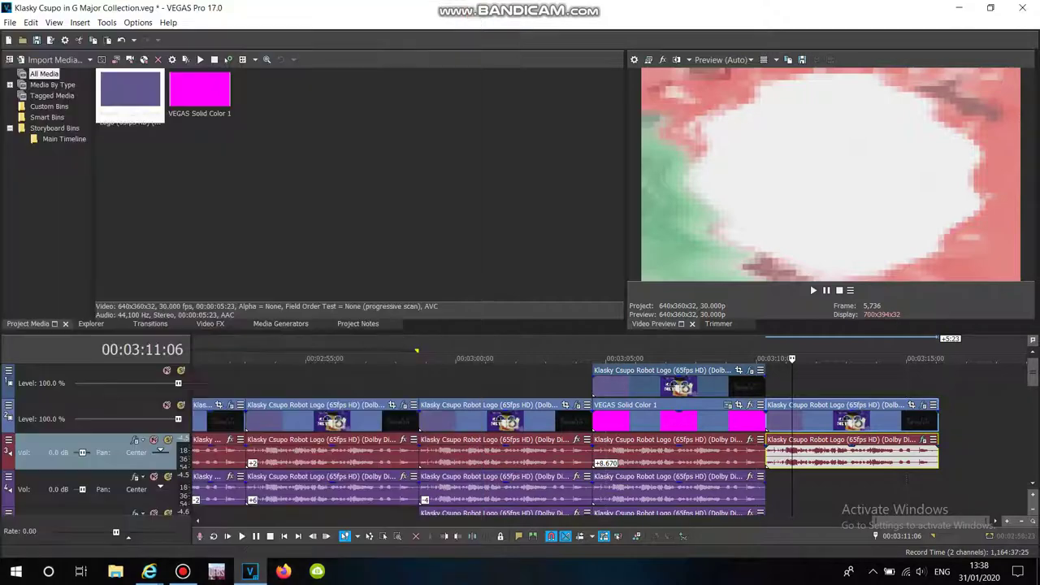
Copy the last clip's audio event and paste it onto track 4 directly below the original
{"action": "key", "text": "ctrl+Left"}
{"action": "key", "text": "shift+F10"}
{"action": "key", "text": "Escape"}
{"action": "key", "text": "shift+F10"}
{"action": "key", "text": "Up"}
{"action": "key", "text": "Up"}
{"action": "key", "text": "Return"}
{"action": "key", "text": "shift+F10"}
{"action": "key", "text": "Return"}
Set the track 4 copy's stretch method to Classic with A17. Drums, unpitched (minimum echo) and a pitch change of -4
{"action": "key", "text": "shift+F10"}
{"action": "key", "text": "Up"}
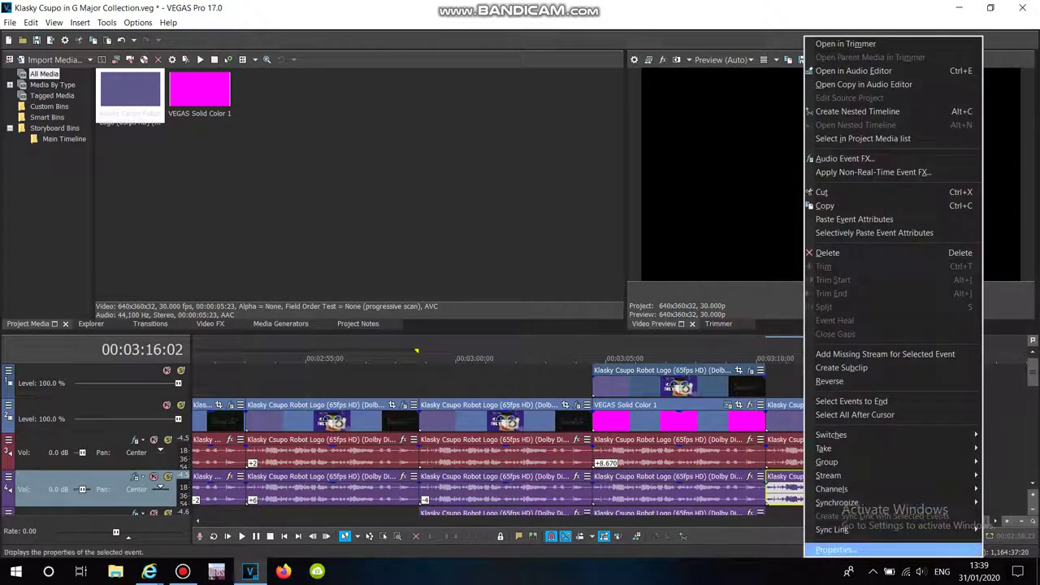
{"action": "key", "text": "Return"}
{"action": "key", "text": "Tab"}
{"action": "key", "text": "Tab"}
{"action": "key", "text": "Tab"}
{"action": "key", "text": "Tab"}
{"action": "key", "text": "Tab"}
{"action": "key", "text": "Tab"}
{"action": "key", "text": "alt+Down"}
{"action": "key", "text": "Down"}
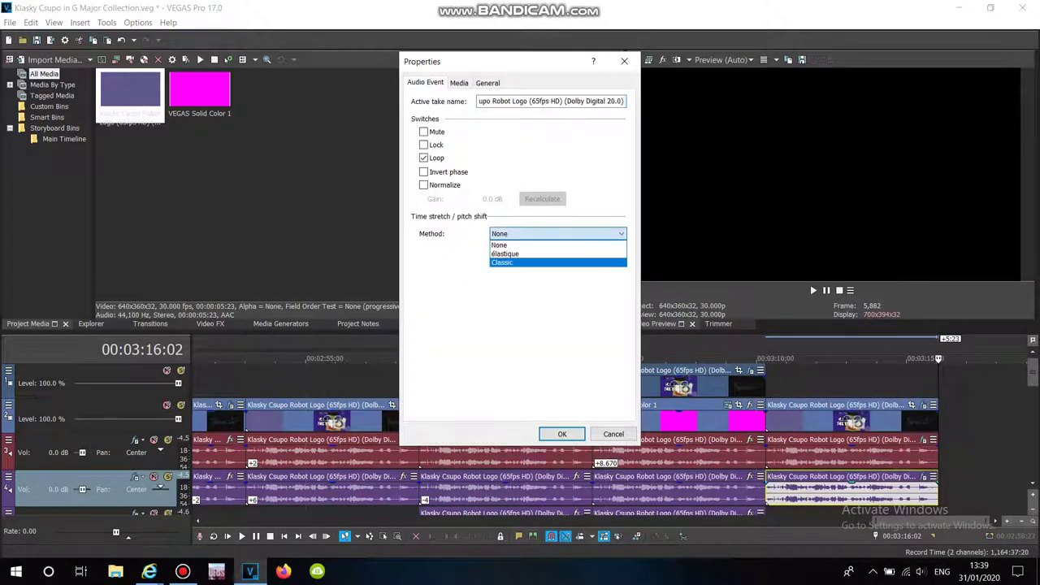
{"action": "key", "text": "Return"}
{"action": "key", "text": "Tab"}
{"action": "key", "text": "alt+Down"}
{"action": "key", "text": "Down"}
{"action": "key", "text": "Down"}
{"action": "key", "text": "Down"}
{"action": "key", "text": "Down"}
{"action": "key", "text": "Down"}
{"action": "key", "text": "Down"}
{"action": "key", "text": "Down"}
{"action": "key", "text": "Down"}
{"action": "key", "text": "Down"}
{"action": "key", "text": "Down"}
{"action": "key", "text": "Down"}
{"action": "key", "text": "Down"}
{"action": "key", "text": "Down"}
{"action": "key", "text": "Down"}
{"action": "key", "text": "Return"}
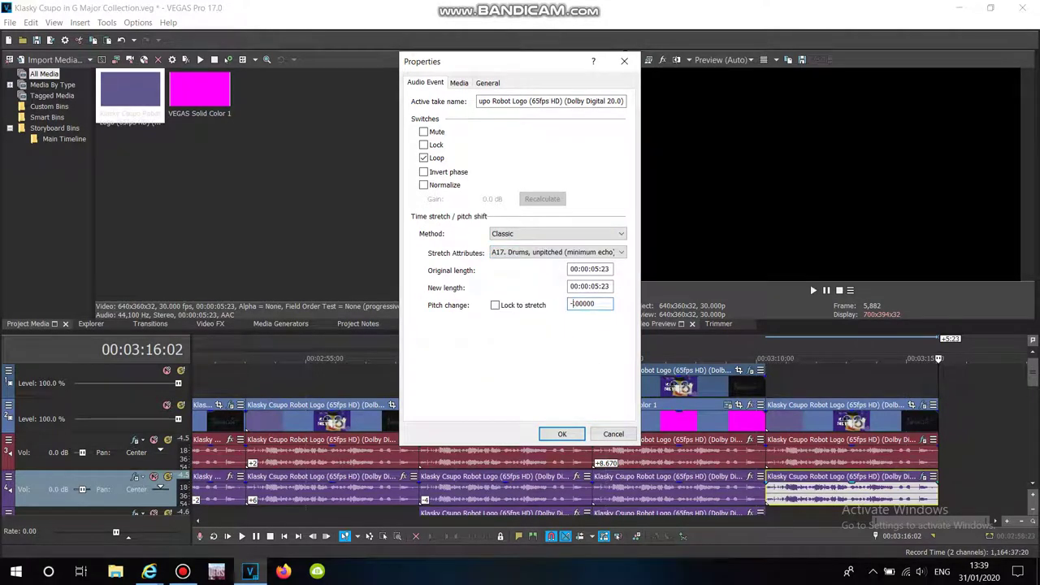
{"action": "key", "text": "Return"}
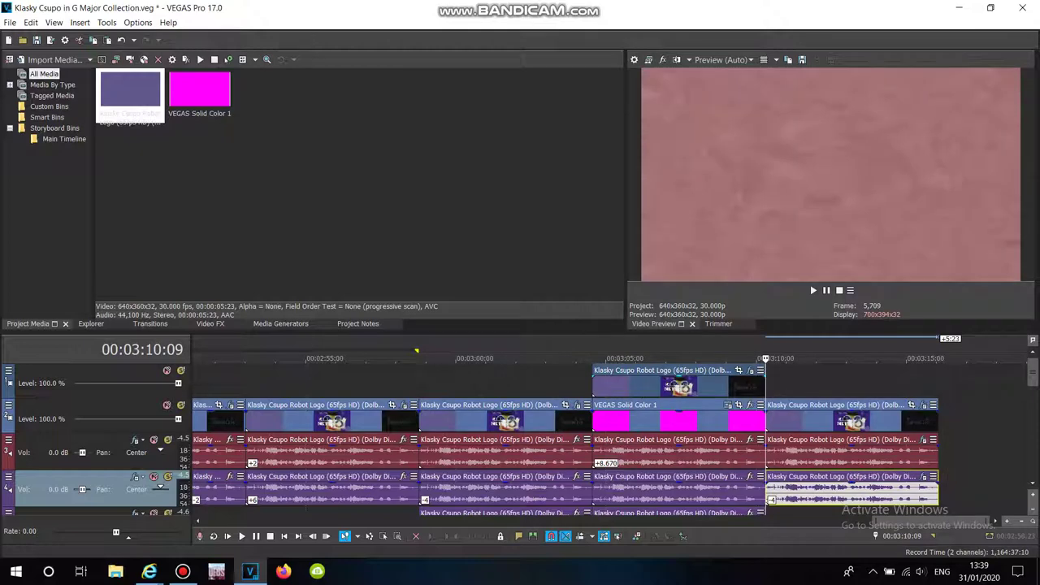
Paste a copy of the pitch-shifted audio event onto track 5 beneath the last logo clip
{"action": "scroll", "coordinate": [569, 439], "scroll_direction": "down", "scroll_amount": 3}
{"action": "right_click", "coordinate": [810, 382]}
{"action": "key", "text": "Escape"}
{"action": "right_click", "coordinate": [800, 416]}
{"action": "left_click", "coordinate": [821, 153]}
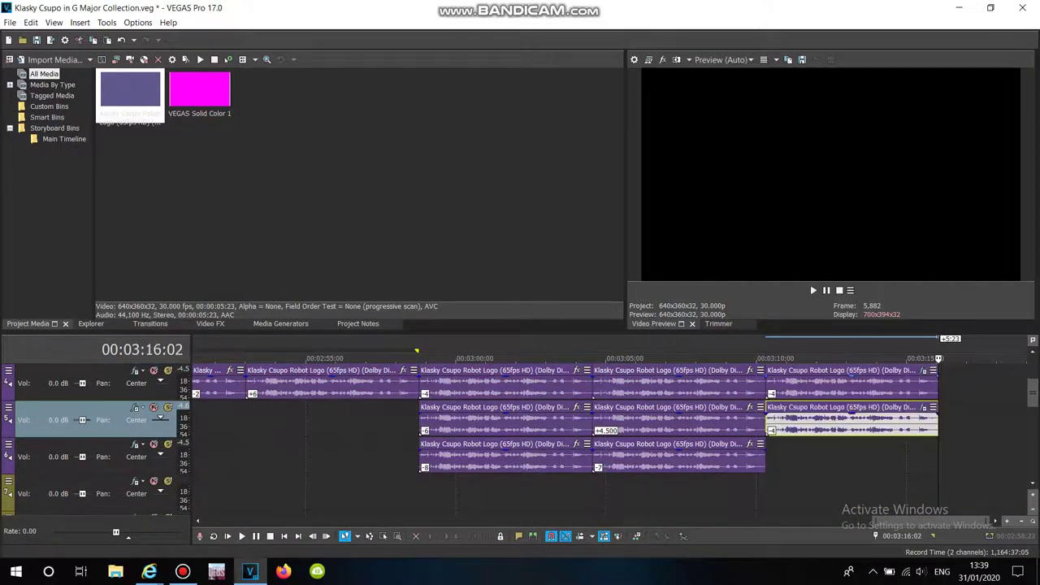
Set the pitch change of the last audio event on track 5 to 5
{"action": "right_click", "coordinate": [877, 416]}
{"action": "left_click", "coordinate": [886, 552]}
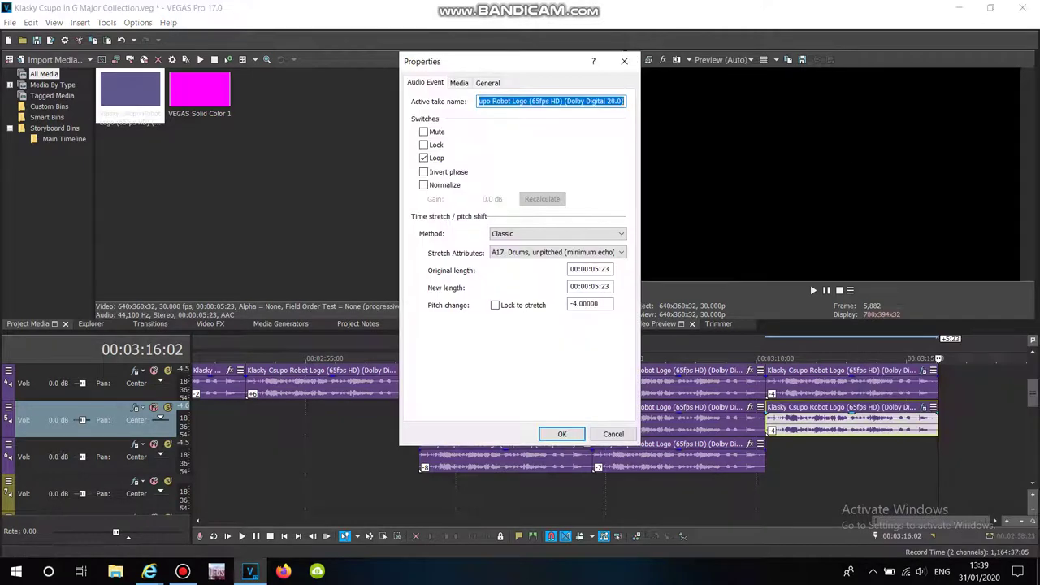
{"action": "left_click_drag", "start_coordinate": [571, 304], "coordinate": [578, 304]}
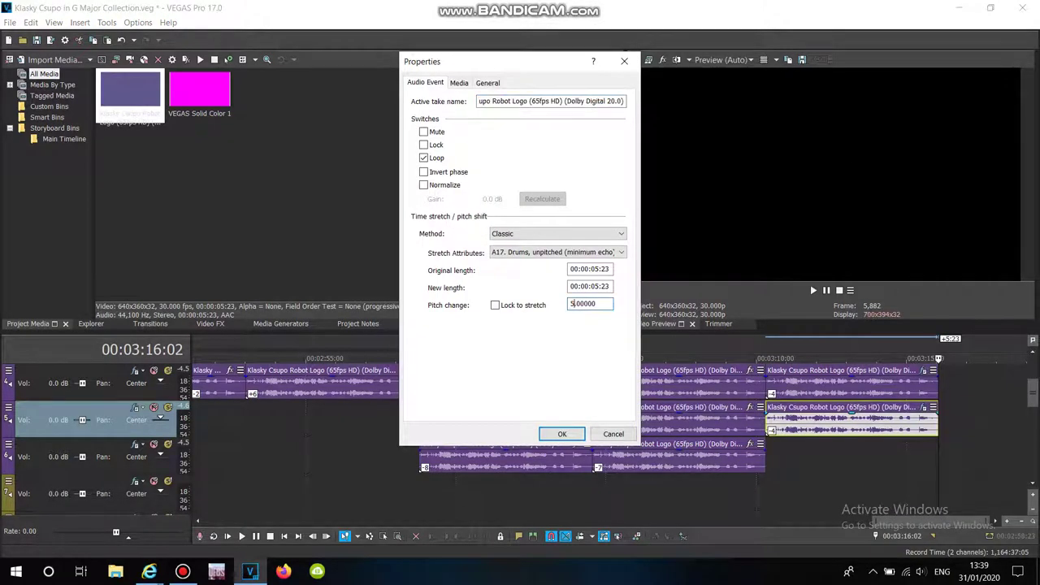
{"action": "key", "text": "Return"}
Add another Klasky Csupo Robot Logo clip at the timeline's end, with its video event on track 1 and audio on track 3
{"action": "scroll", "coordinate": [520, 439], "scroll_direction": "up", "scroll_amount": 2}
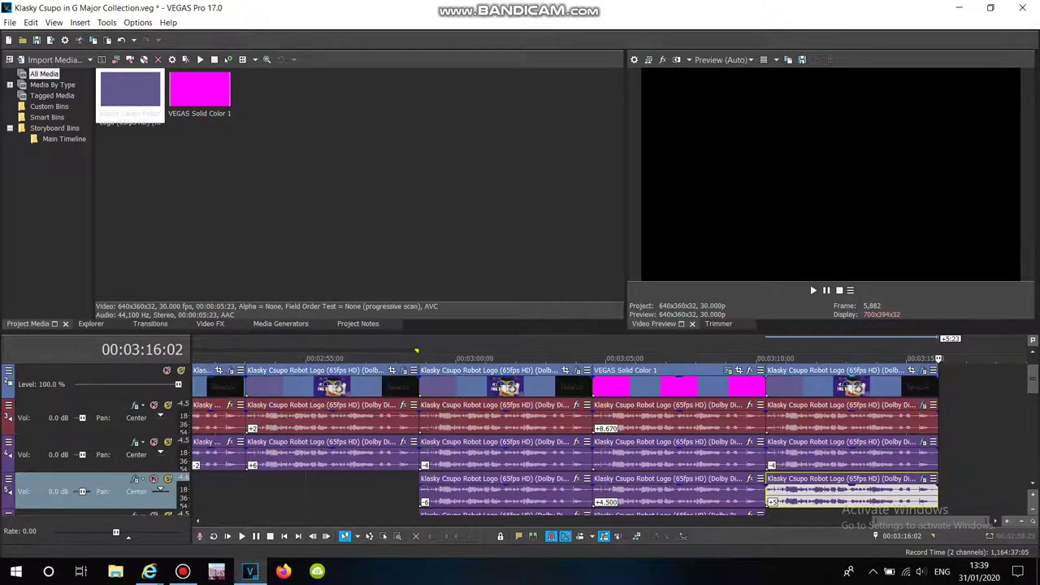
{"action": "left_click_drag", "start_coordinate": [130, 91], "coordinate": [943, 382]}
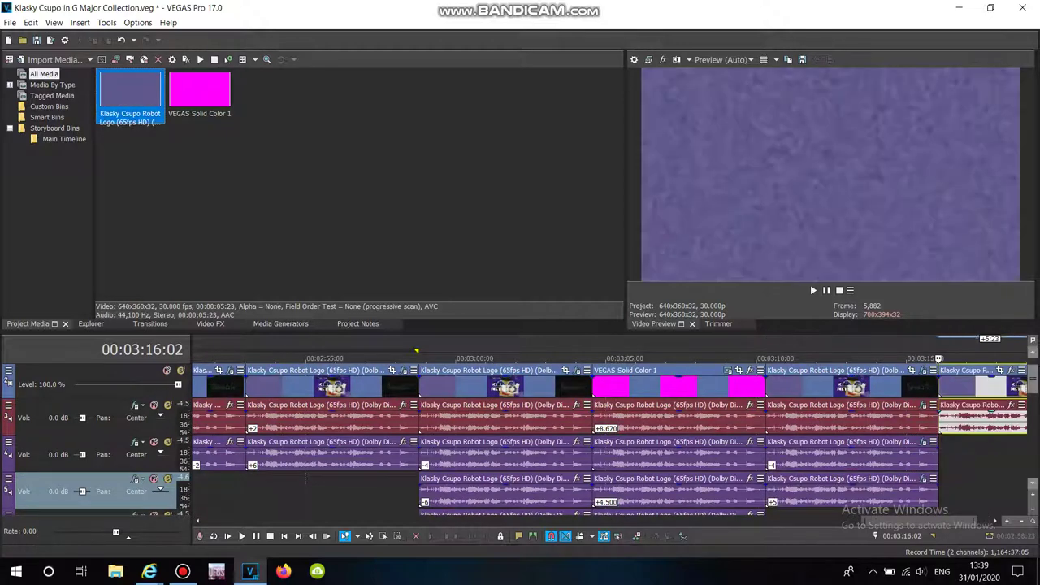
{"action": "left_click_drag", "start_coordinate": [983, 416], "coordinate": [983, 383]}
Apply the G Major 35 (REQUIRES RED) filter package to the new clip's video event
{"action": "left_click_drag", "start_coordinate": [918, 521], "coordinate": [987, 520]}
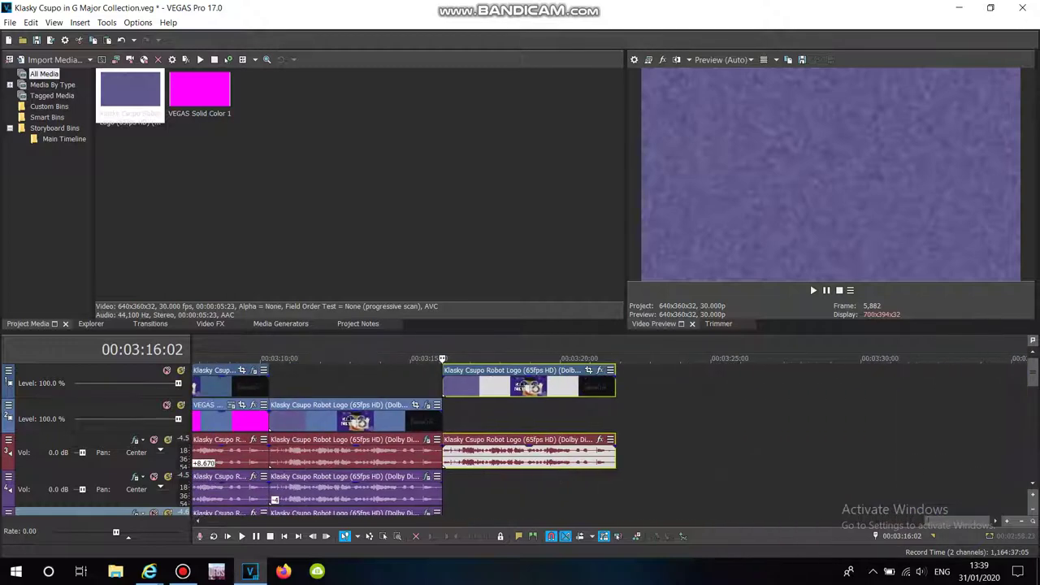
{"action": "left_click", "coordinate": [600, 371]}
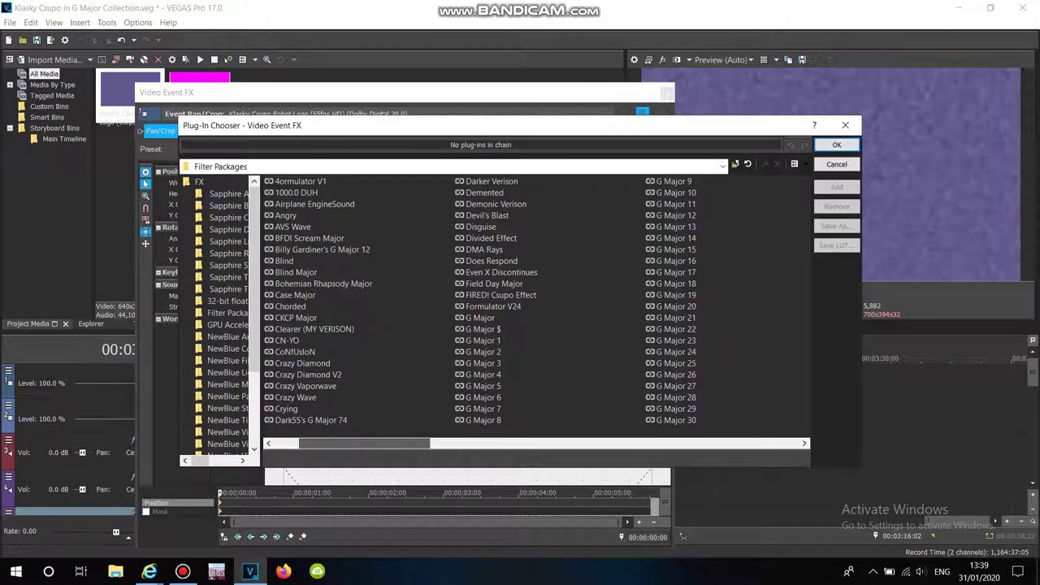
{"action": "scroll", "coordinate": [537, 301], "scroll_direction": "down", "scroll_amount": 1}
{"action": "double_click", "coordinate": [703, 226]}
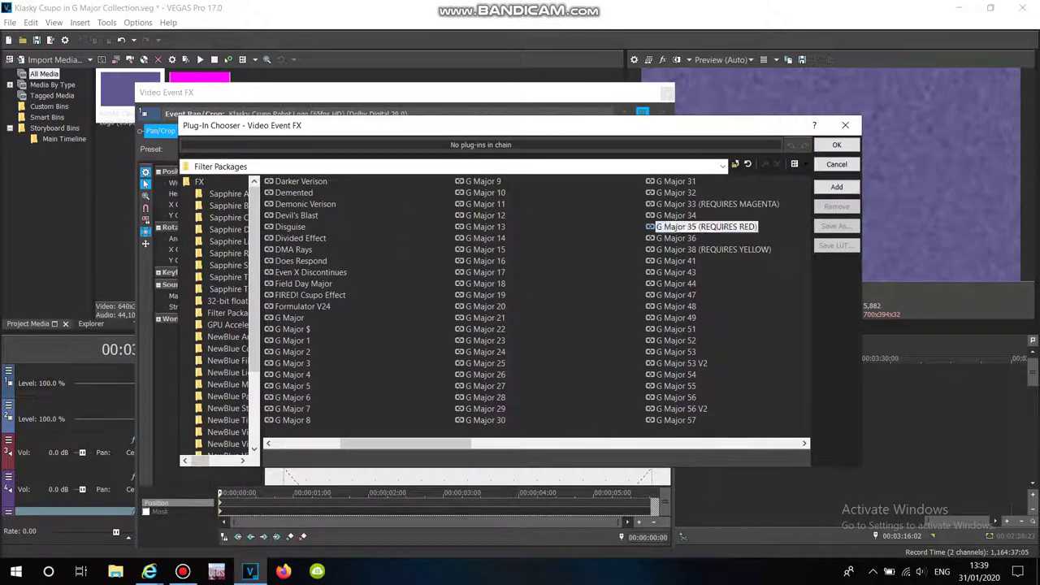
{"action": "key", "text": "Return"}
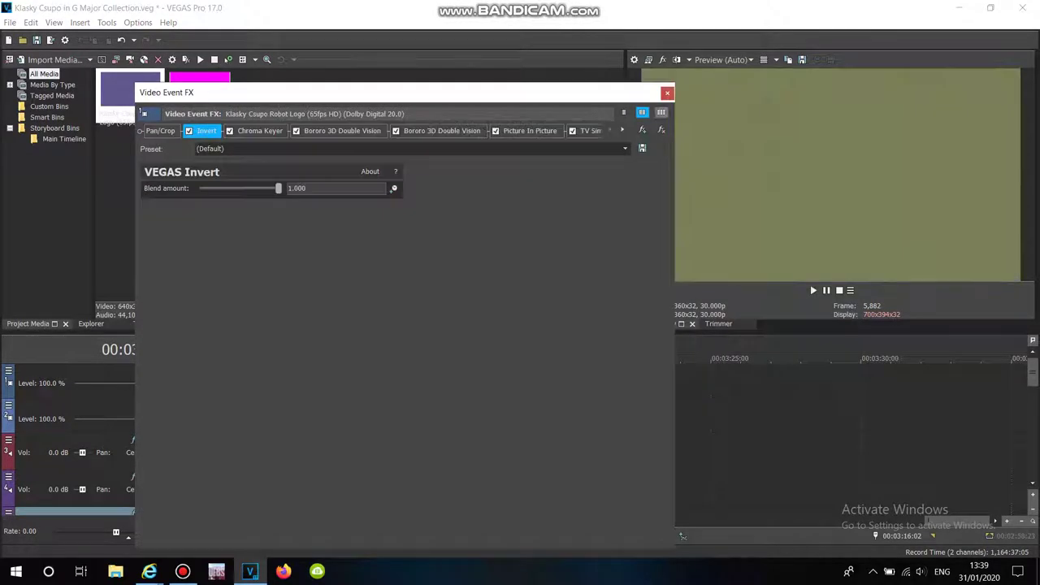
Examine the settings of each effect in the new clip's video FX chain, from Chroma Keyer to the last Dunaj Flip
{"action": "left_click", "coordinate": [260, 131]}
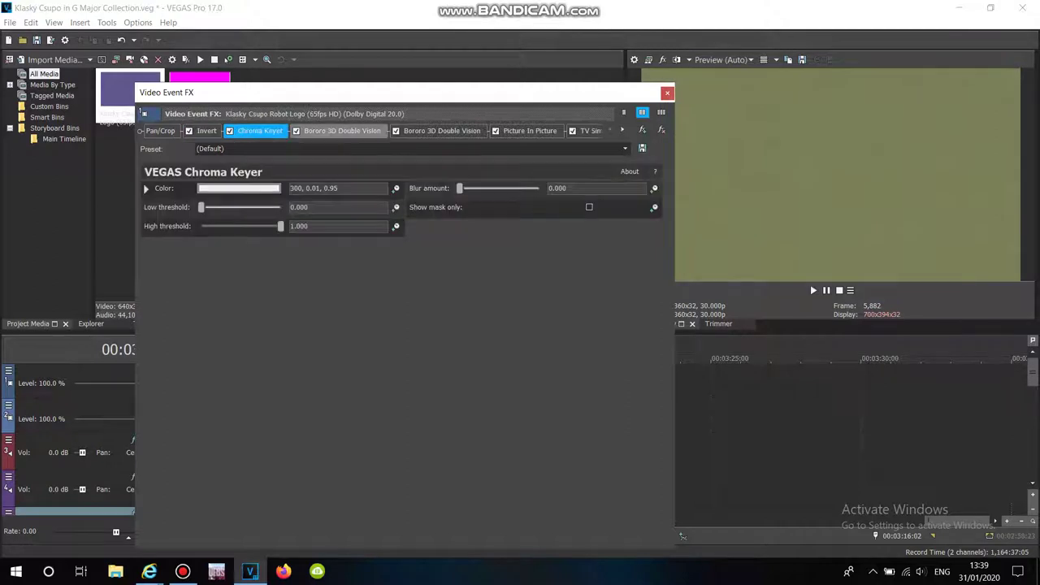
{"action": "left_click", "coordinate": [341, 131]}
{"action": "left_click", "coordinate": [442, 131]}
{"action": "left_click", "coordinate": [530, 130]}
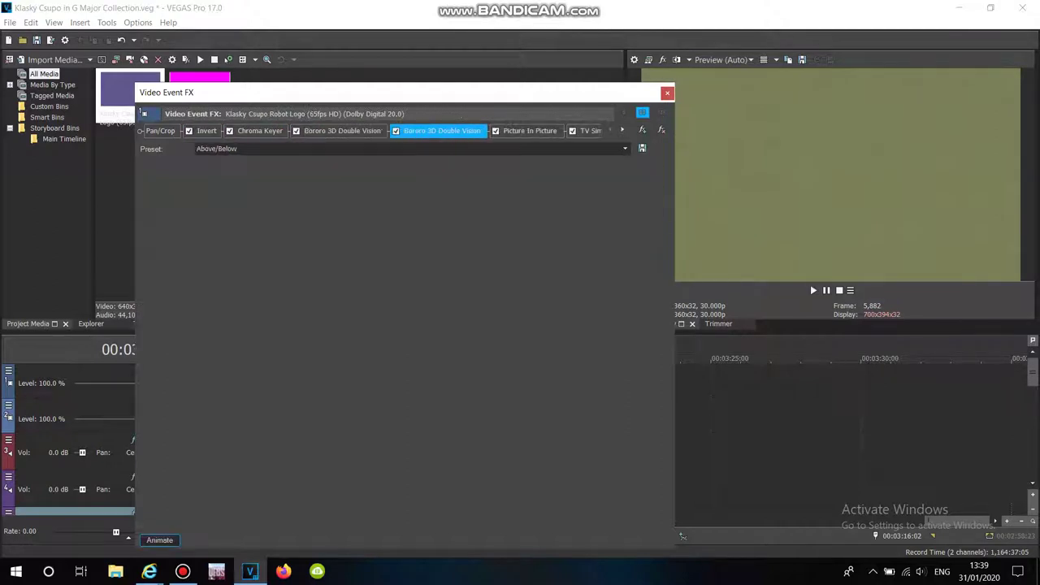
{"action": "left_click", "coordinate": [591, 131]}
{"action": "left_click", "coordinate": [321, 131]}
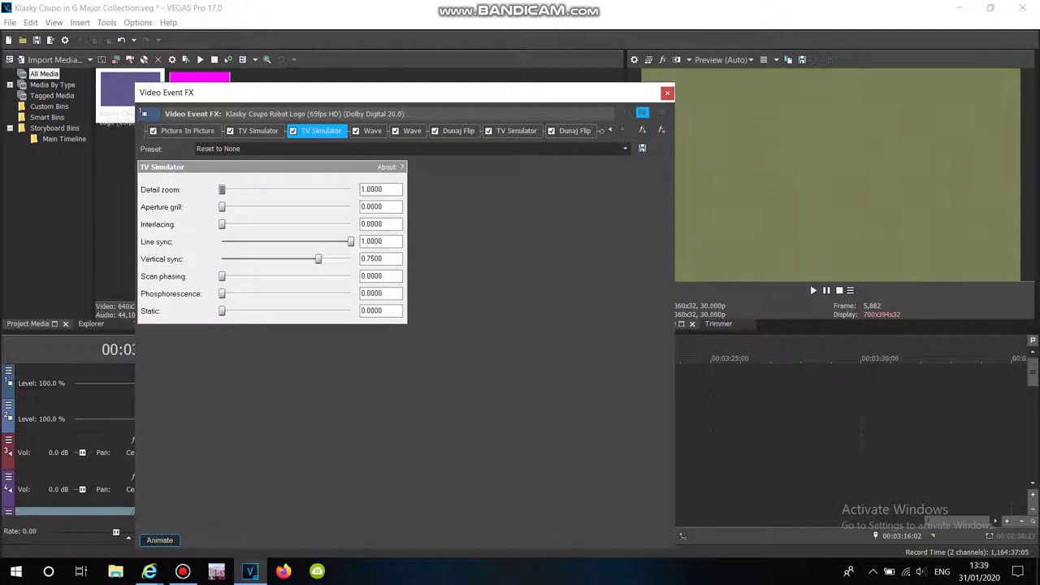
{"action": "left_click", "coordinate": [372, 131]}
{"action": "left_click", "coordinate": [412, 131]}
{"action": "left_click", "coordinate": [457, 130]}
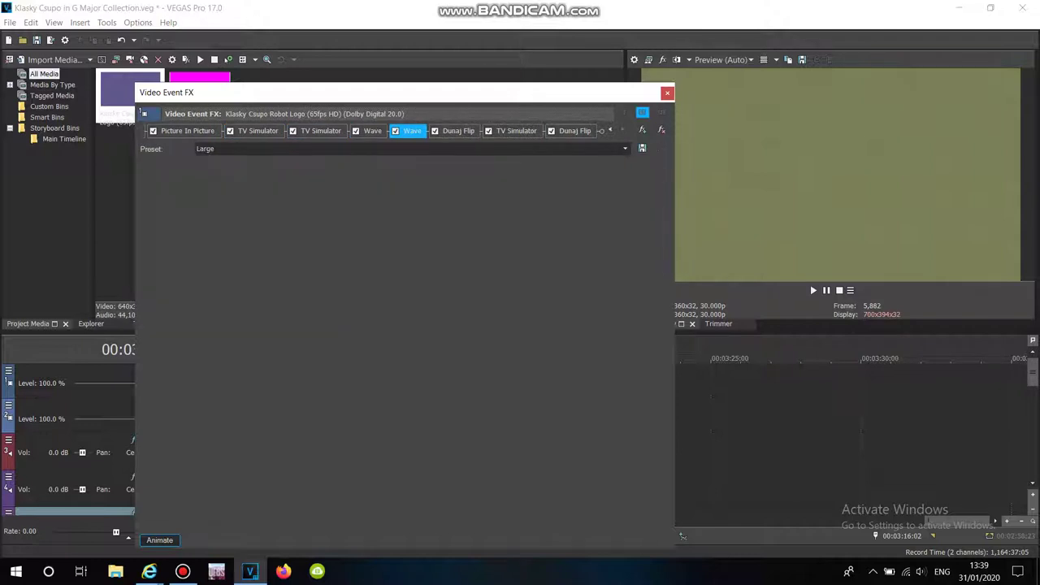
{"action": "left_click", "coordinate": [516, 130]}
{"action": "left_click", "coordinate": [575, 131]}
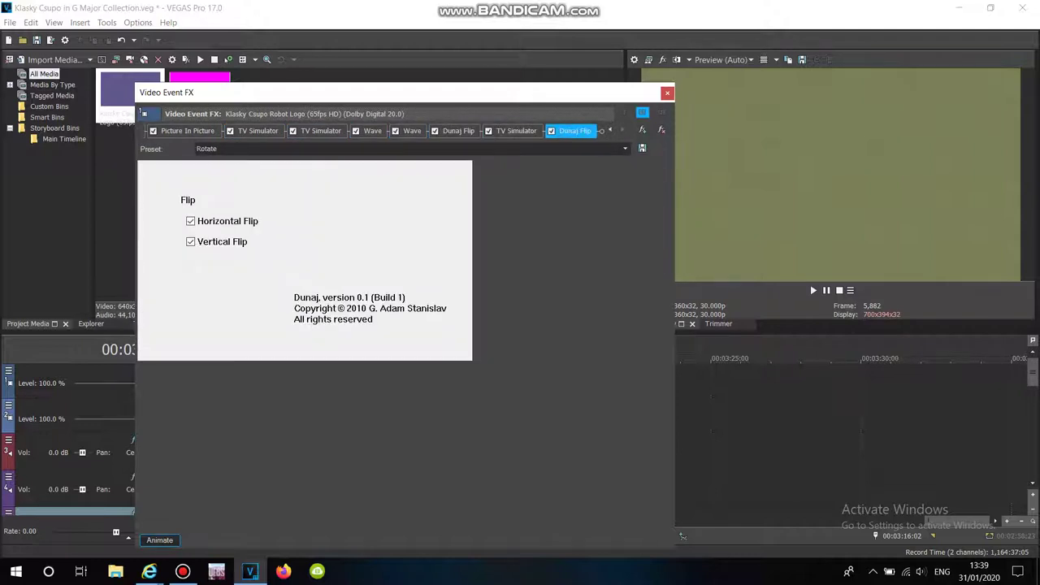
{"action": "left_click", "coordinate": [667, 92]}
Add a red Solid Color event on track 2 beneath the last logo clip and trim it to the clip's length
{"action": "left_click", "coordinate": [281, 324]}
{"action": "left_click_drag", "start_coordinate": [253, 87], "coordinate": [446, 414]}
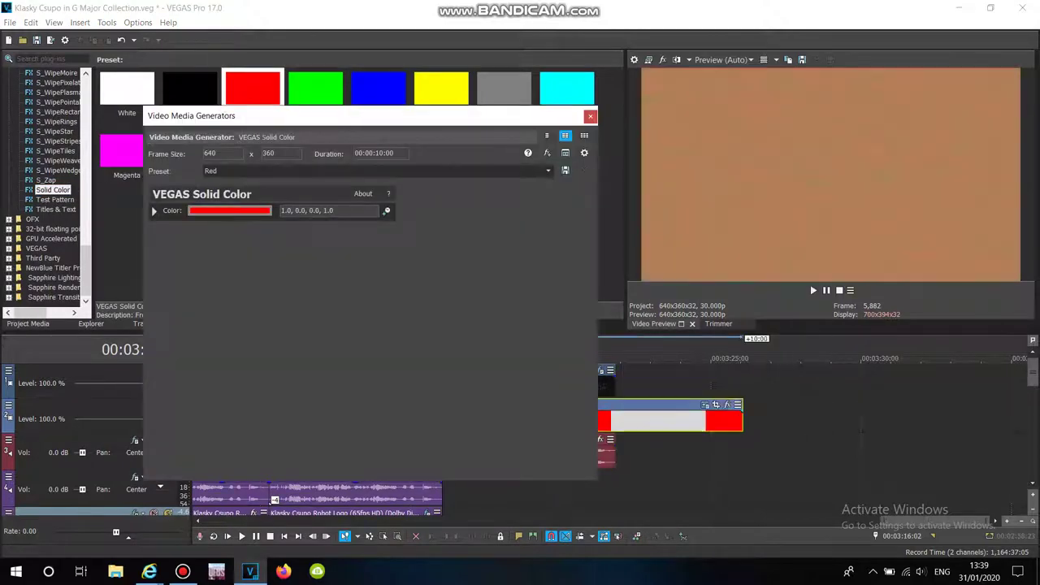
{"action": "left_click_drag", "start_coordinate": [658, 420], "coordinate": [532, 420]}
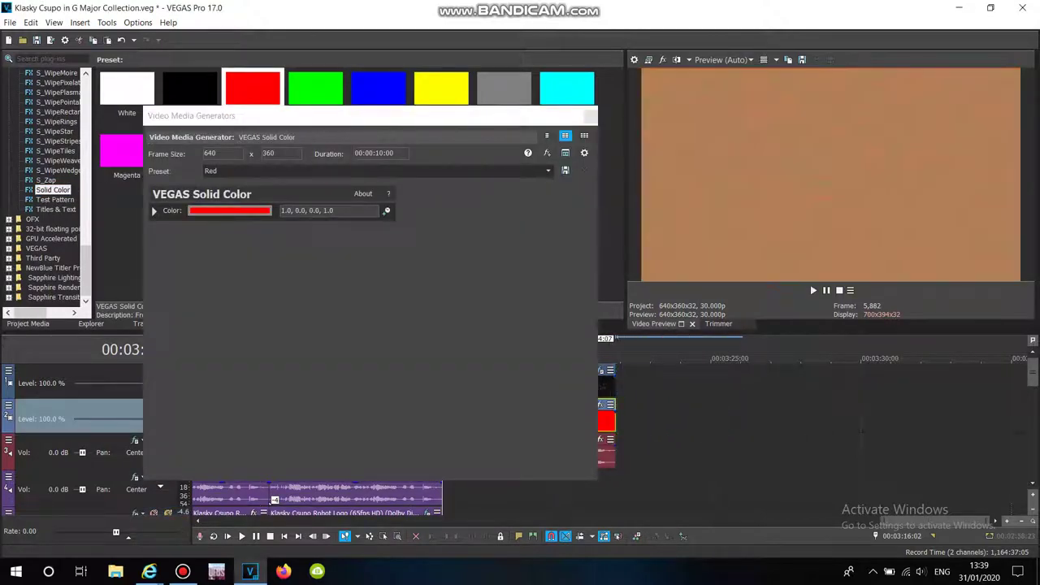
{"action": "left_click", "coordinate": [591, 117]}
Add the Klasky Csupo Robot Logo audio on track 4 beneath the last clip, without its video event
{"action": "key", "text": "alt+1"}
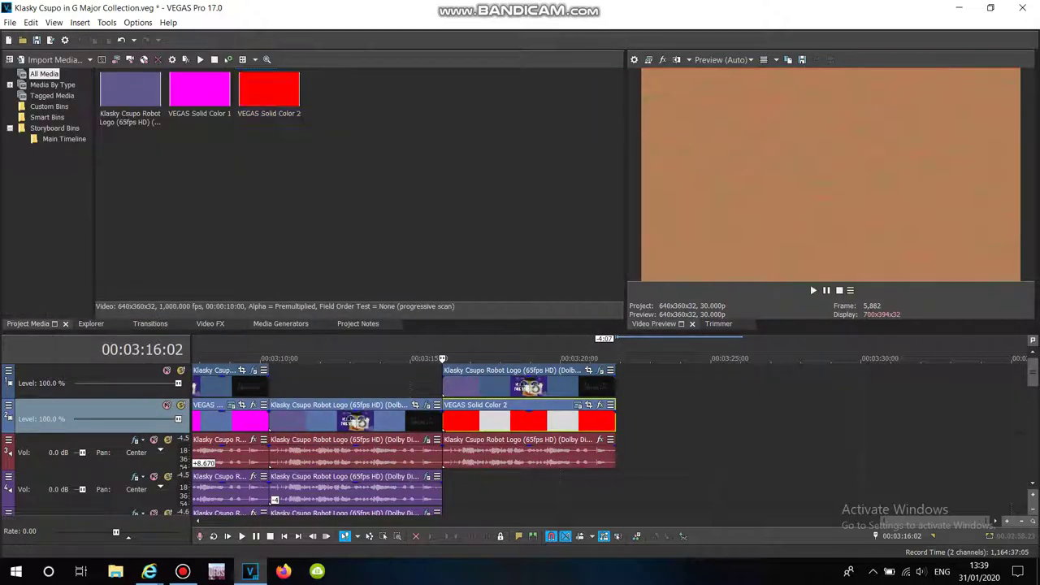
{"action": "left_click_drag", "start_coordinate": [130, 91], "coordinate": [451, 488]}
{"action": "right_click", "coordinate": [423, 479]}
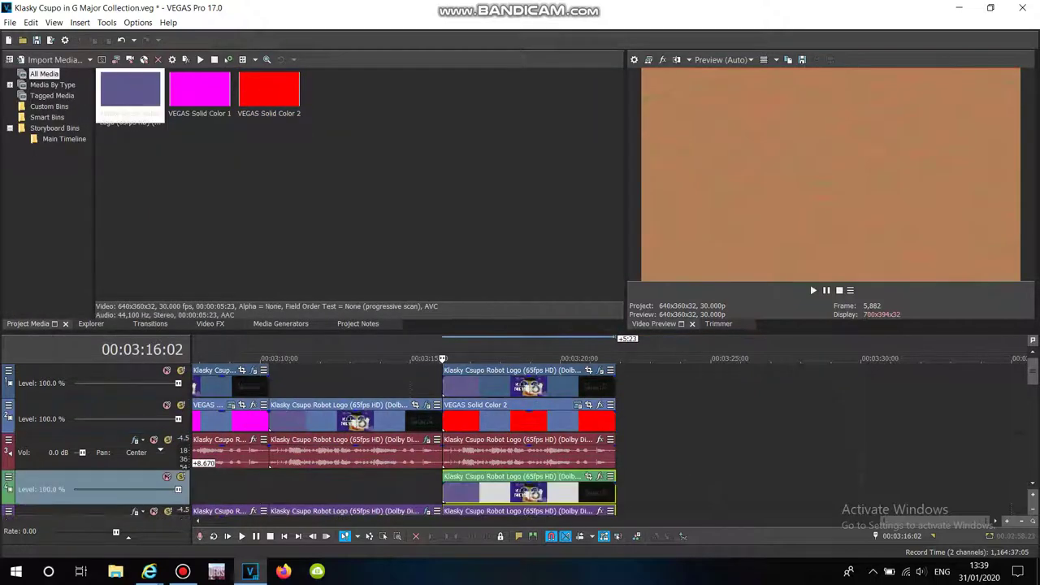
{"action": "left_click", "coordinate": [457, 370]}
Set the new track 4 audio event to Classic pitch shifting, A17. Drums, unpitched (minimum echo), with a pitch change of -5
{"action": "right_click", "coordinate": [481, 487]}
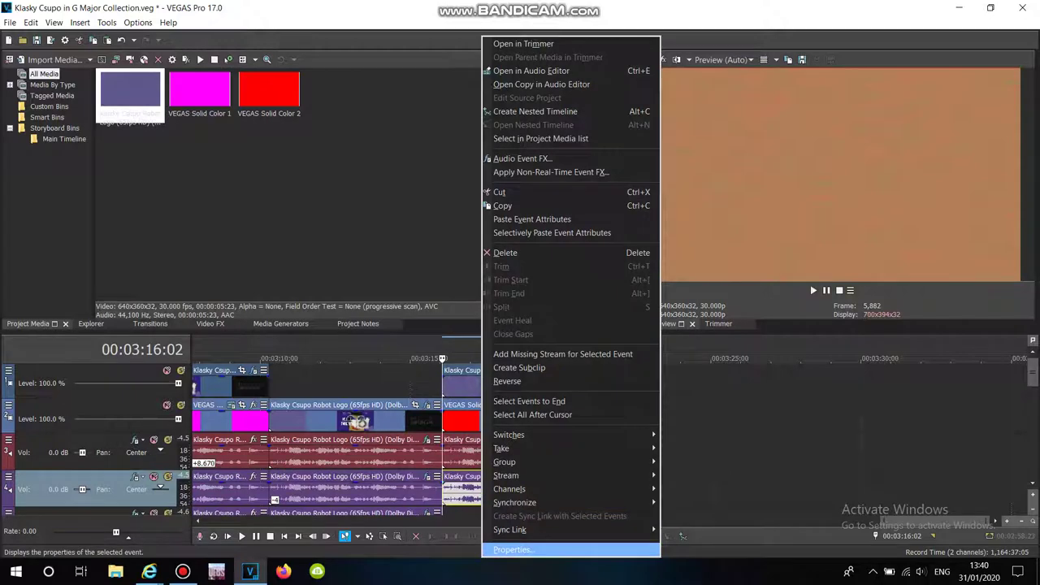
{"action": "left_click", "coordinate": [497, 529]}
{"action": "left_click", "coordinate": [557, 233]}
{"action": "left_click", "coordinate": [557, 251]}
{"action": "left_click", "coordinate": [557, 252]}
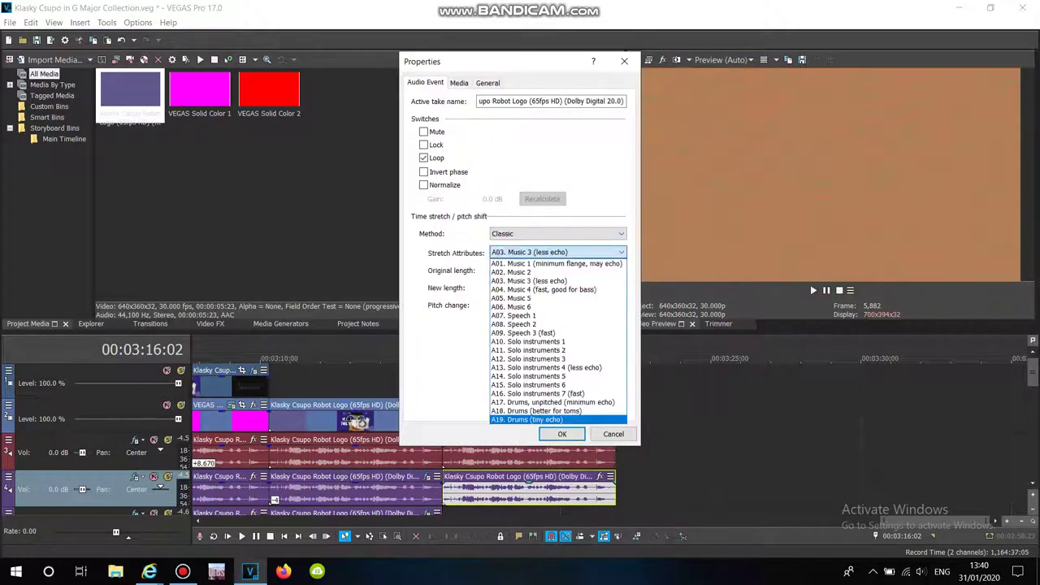
{"action": "left_click", "coordinate": [541, 402]}
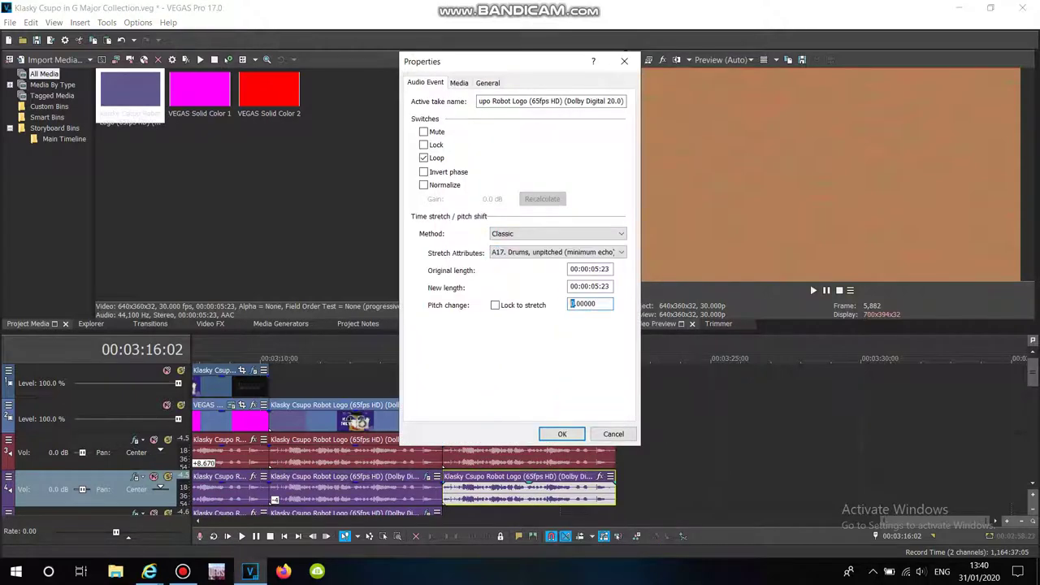
{"action": "key", "text": "Return"}
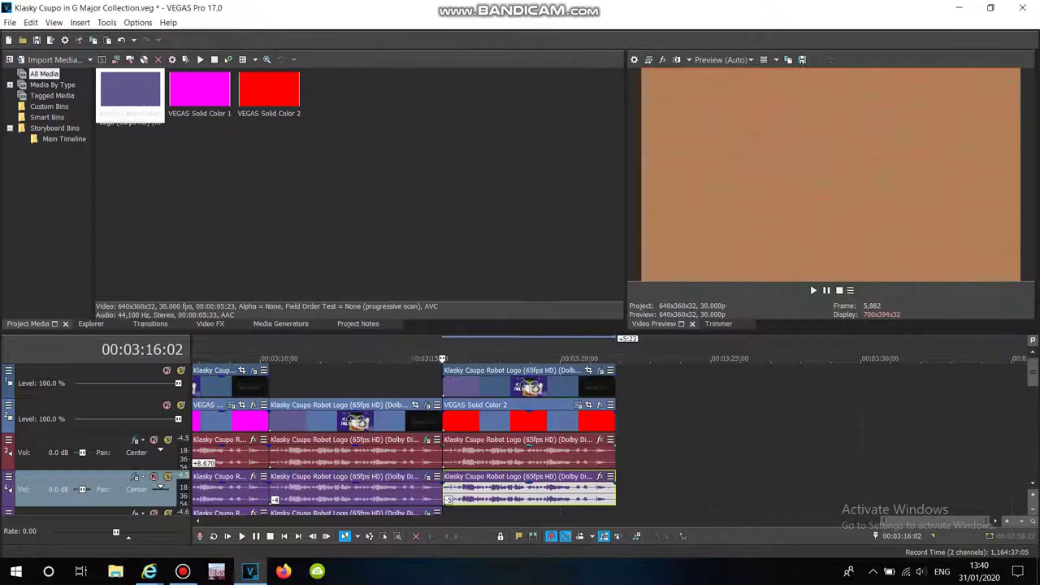
Paste a copy of the last track 4 audio event onto track 5 beneath the last logo clip
{"action": "right_click", "coordinate": [490, 488]}
{"action": "key", "text": "Escape"}
{"action": "key", "text": "ctrl+a"}
{"action": "key", "text": "Delete"}
{"action": "left_click", "coordinate": [183, 571]}
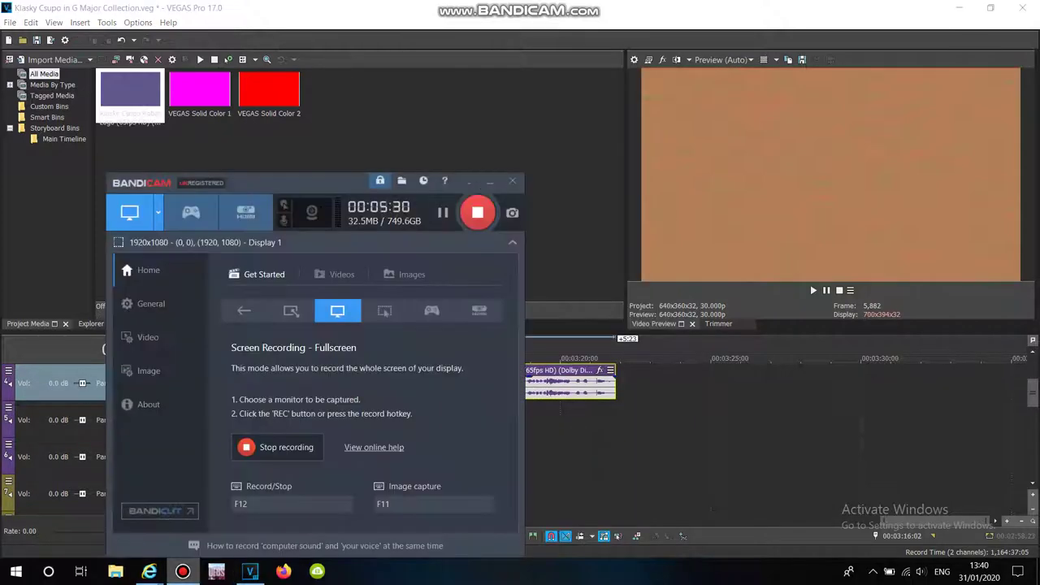
{"action": "left_click", "coordinate": [182, 571]}
{"action": "right_click", "coordinate": [481, 418]}
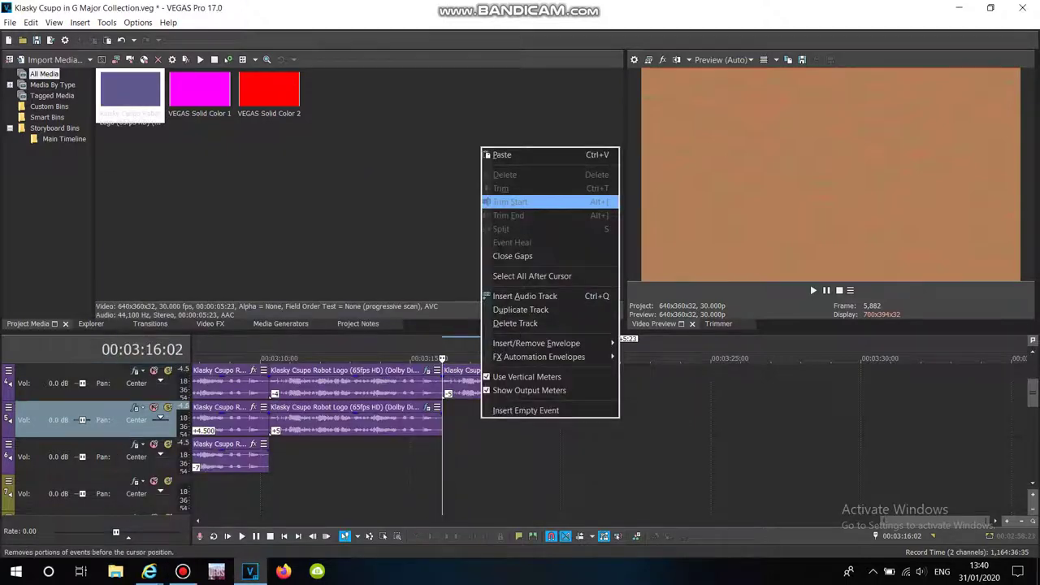
{"action": "left_click", "coordinate": [501, 155]}
Set the pitch change of the pasted track 5 audio event to 10
{"action": "right_click", "coordinate": [478, 410]}
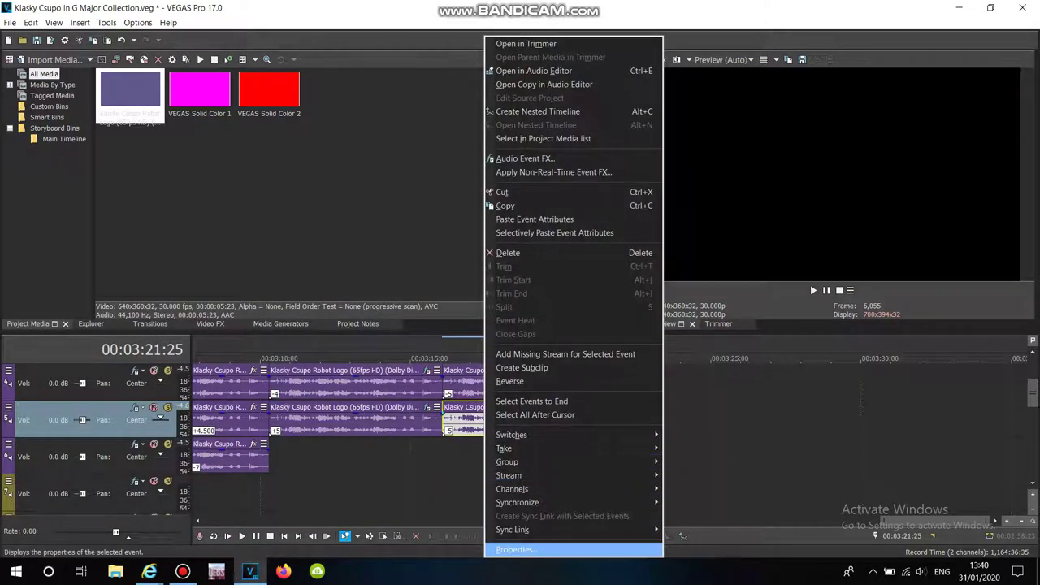
{"action": "left_click", "coordinate": [504, 549]}
{"action": "left_click", "coordinate": [574, 303]}
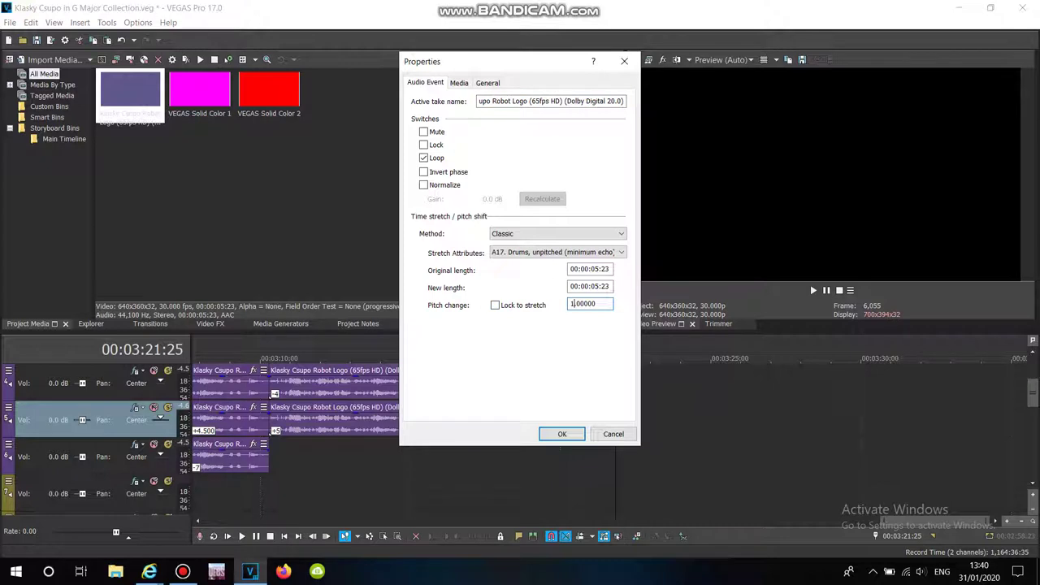
{"action": "type", "text": "10"}
{"action": "left_click", "coordinate": [561, 434]}
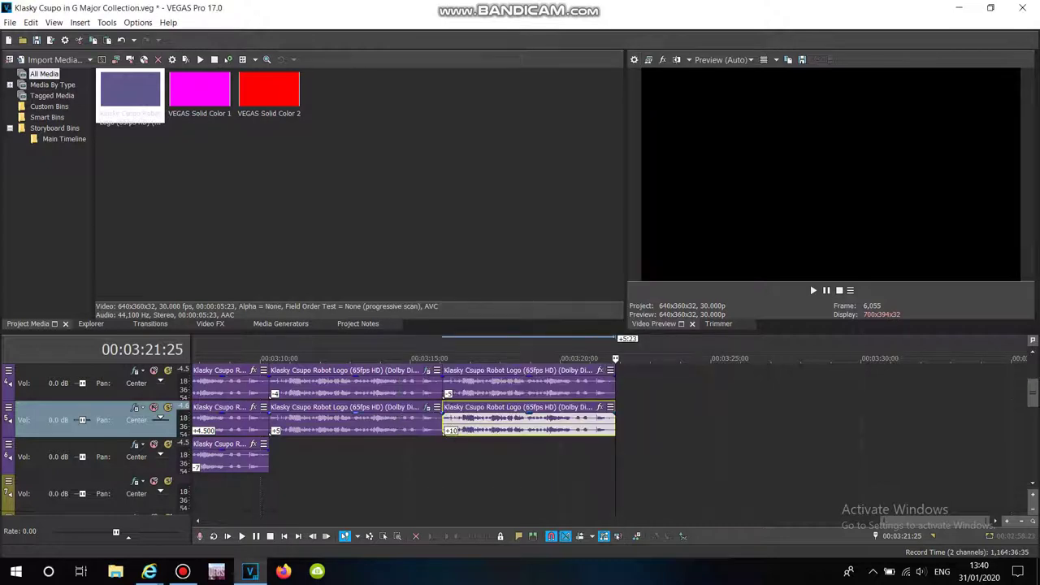
Copy the +5 pitched audio event from track 5 and paste it onto track 6 beneath the last logo clip
{"action": "right_click", "coordinate": [273, 418]}
{"action": "left_click", "coordinate": [365, 207]}
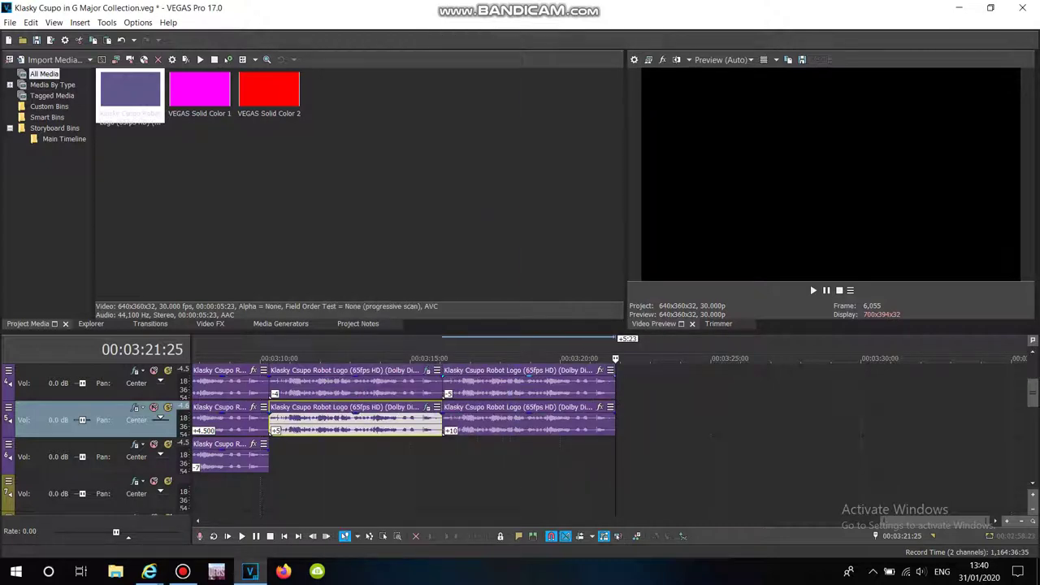
{"action": "left_click", "coordinate": [443, 455]}
{"action": "right_click", "coordinate": [467, 455]}
{"action": "left_click", "coordinate": [487, 192]}
{"action": "left_click", "coordinate": [468, 459]}
Set the loop region over the last five clips, from 00:02:53:00 to 00:03:21:25, and play it back
{"action": "key", "text": "Down"}
{"action": "key", "text": "Down"}
{"action": "key", "text": "Down"}
{"action": "key", "text": "Down"}
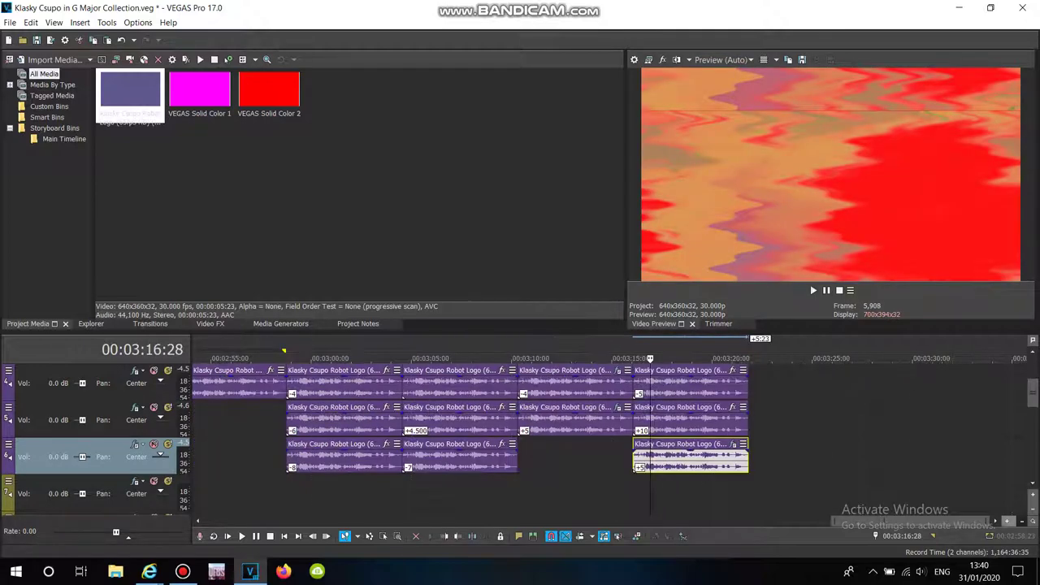
{"action": "double_click", "coordinate": [719, 378]}
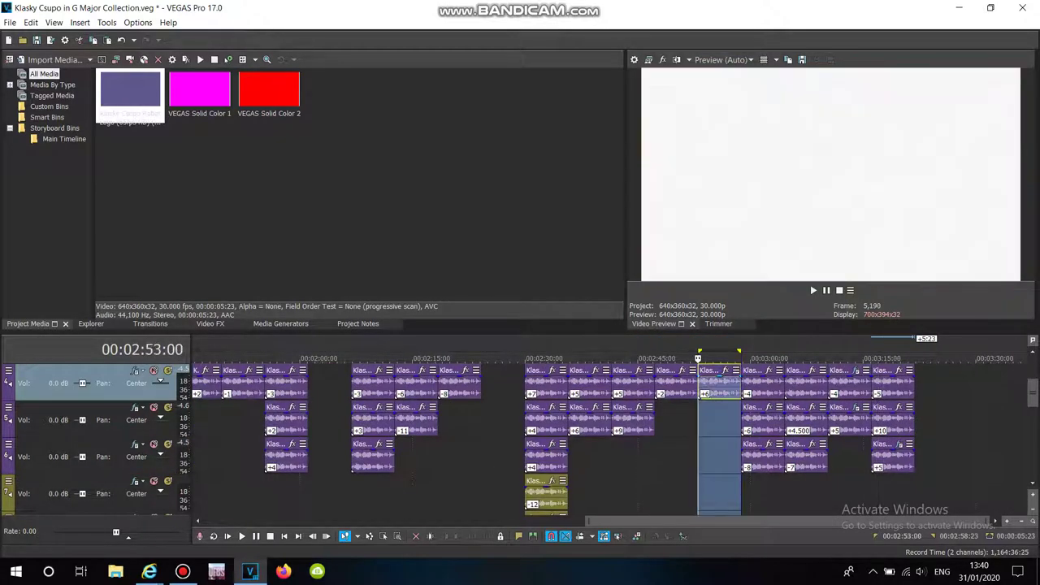
{"action": "left_click_drag", "start_coordinate": [739, 351], "coordinate": [915, 351]}
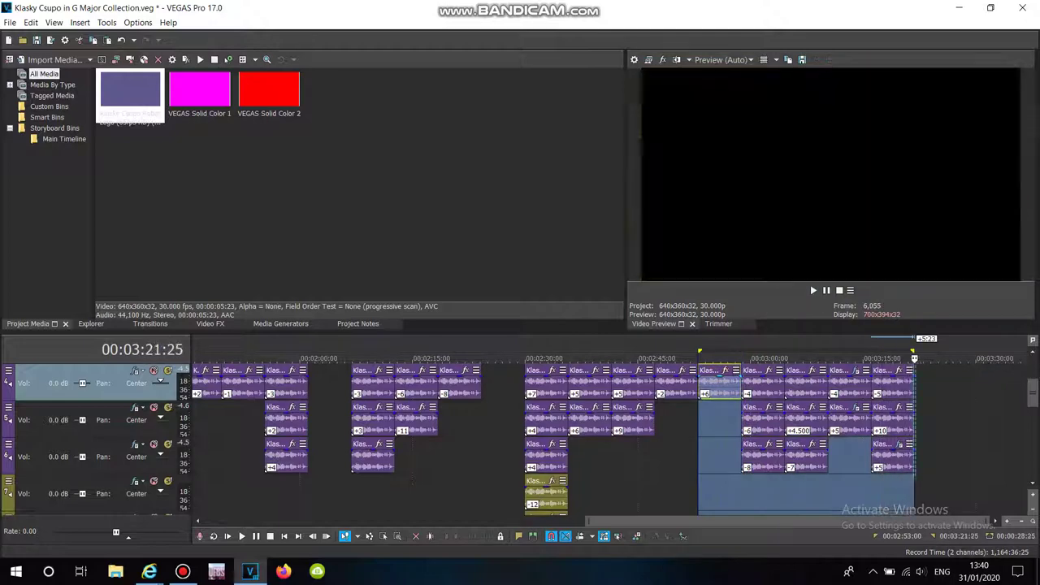
{"action": "key", "text": "space"}
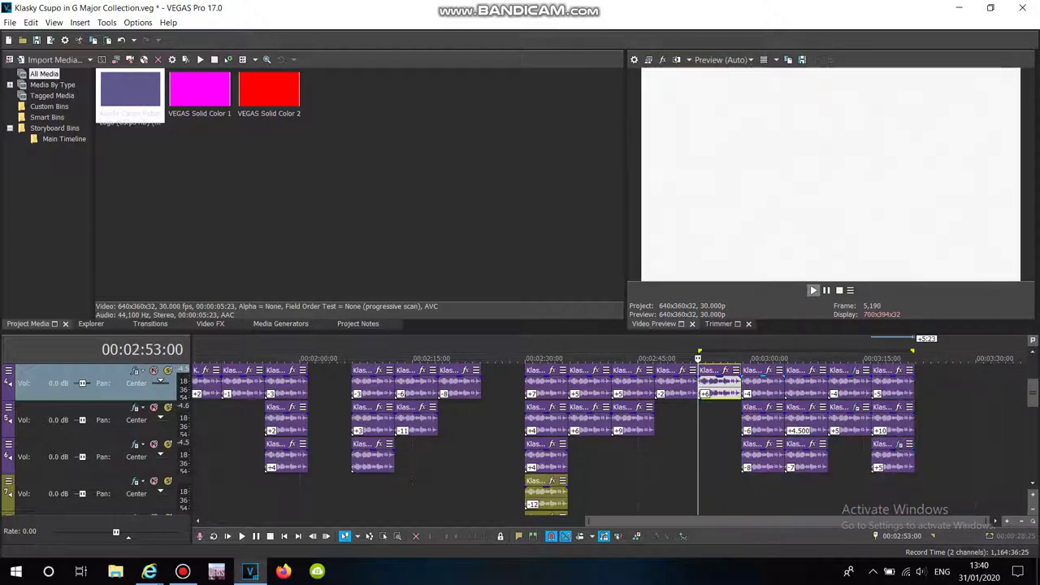
{"action": "scroll", "coordinate": [553, 436], "scroll_direction": "up", "scroll_amount": 3}
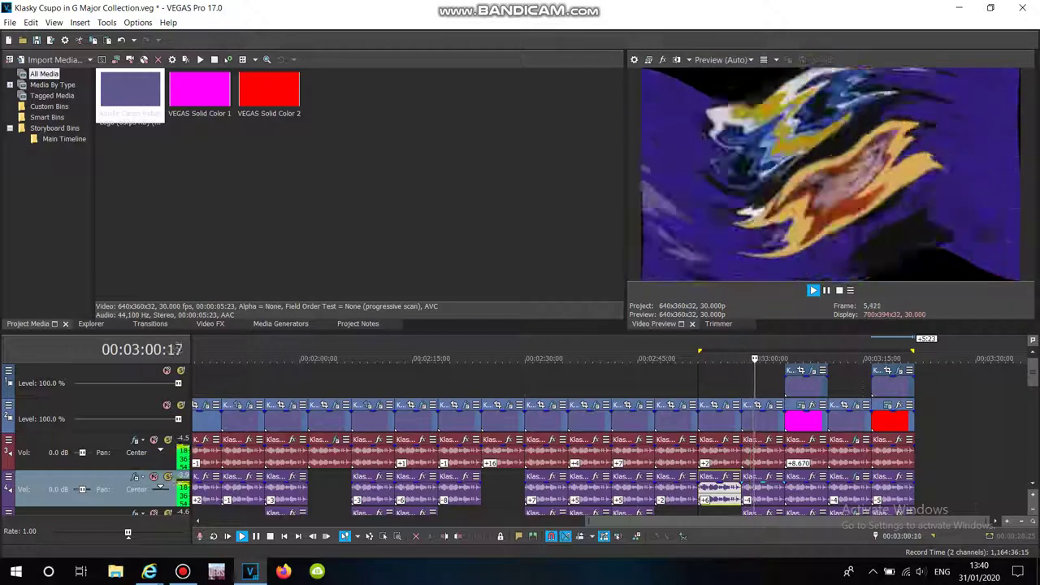
{"action": "key", "text": "Return"}
{"action": "key", "text": "End"}
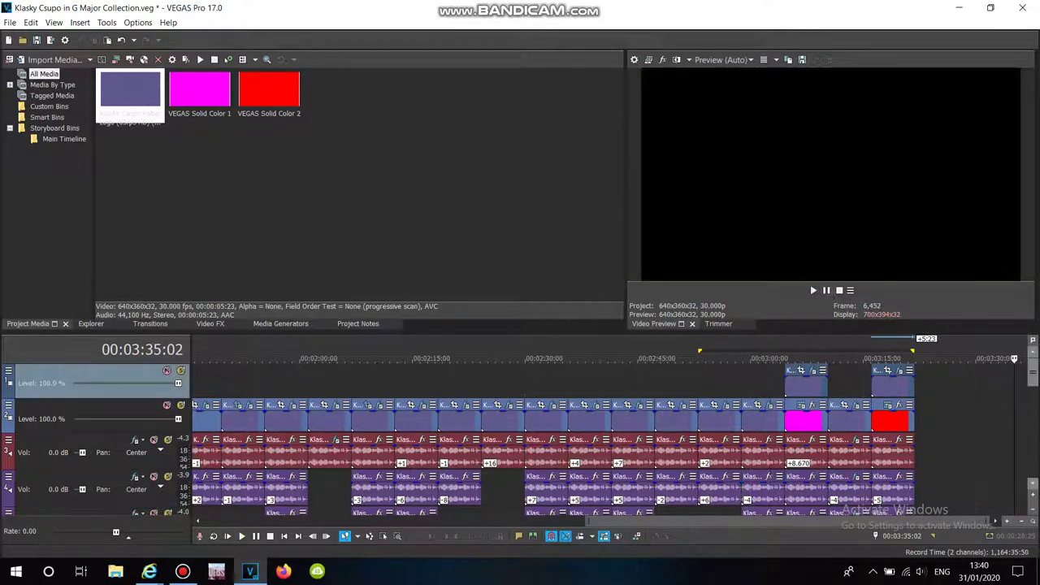
Set the pitch change of the track 5 audio event under the fourth-last clip to -3
{"action": "scroll", "coordinate": [568, 455], "scroll_direction": "down", "scroll_amount": 2}
{"action": "right_click", "coordinate": [769, 459]}
{"action": "left_click", "coordinate": [802, 549]}
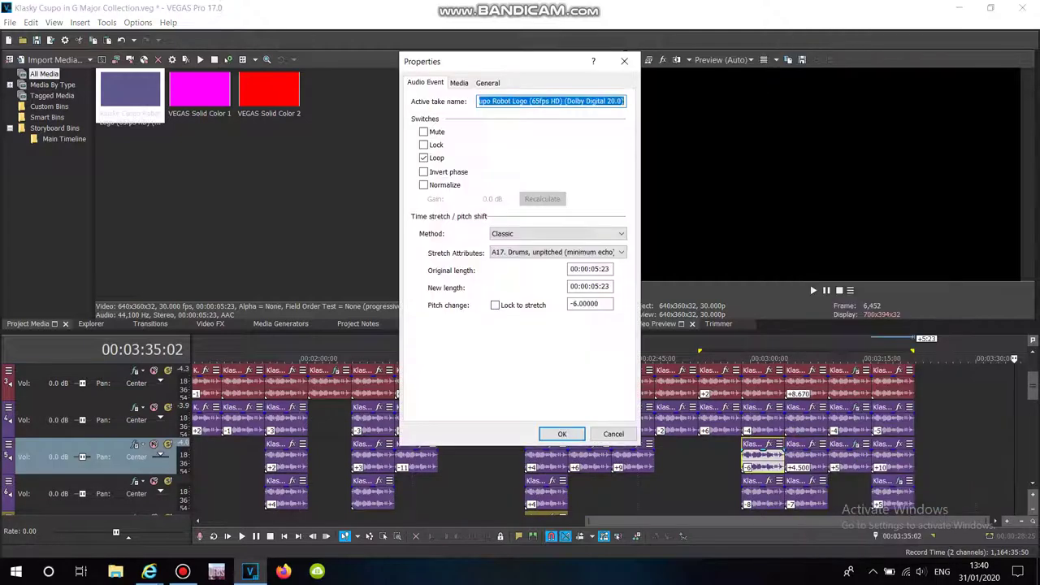
{"action": "left_click", "coordinate": [573, 304]}
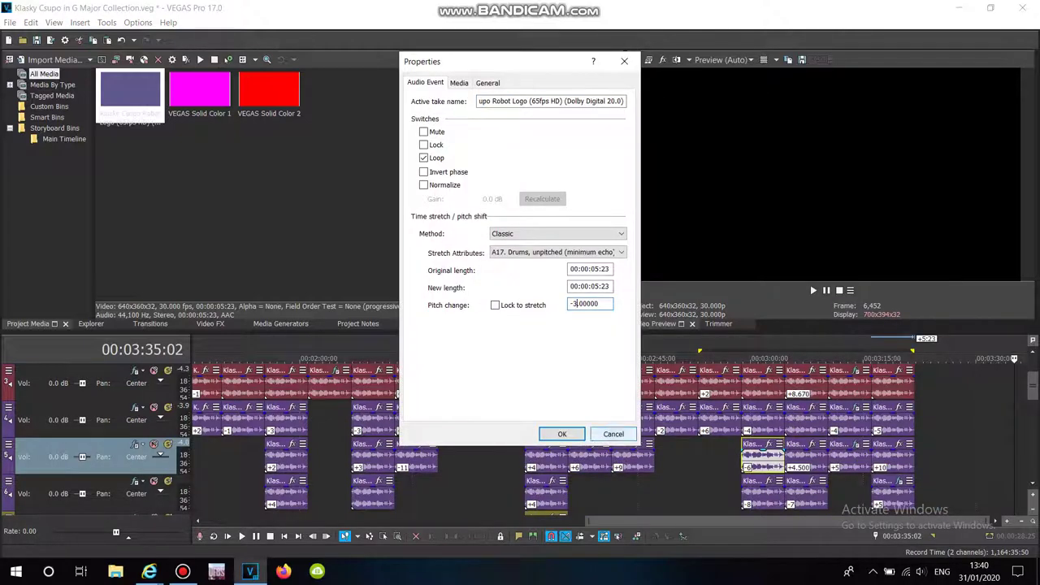
{"action": "key", "text": "Return"}
Play back the last clips from 00:02:53:00 to check the layered audio and effects
{"action": "left_click", "coordinate": [699, 358]}
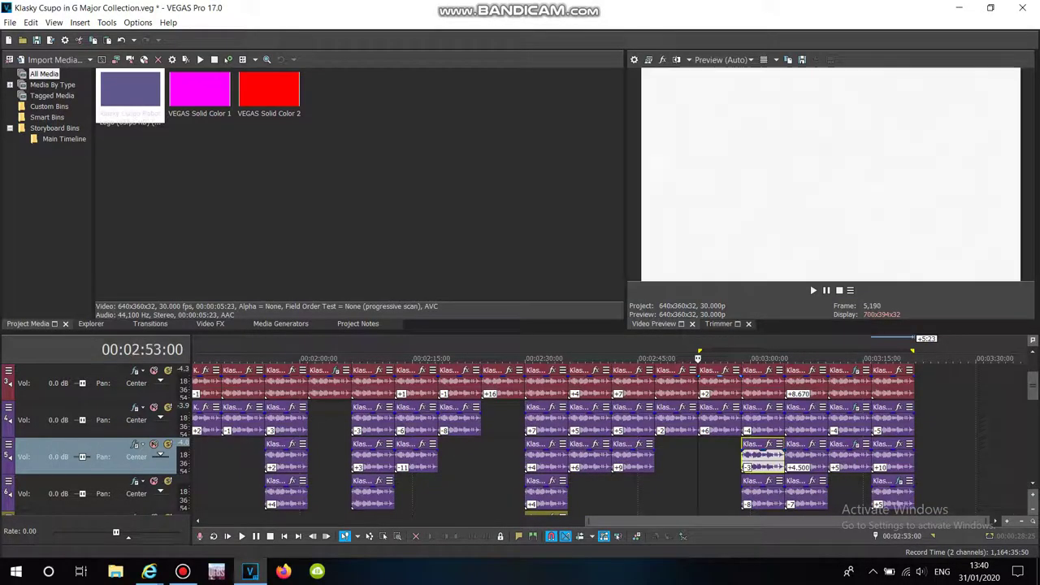
{"action": "key", "text": "space"}
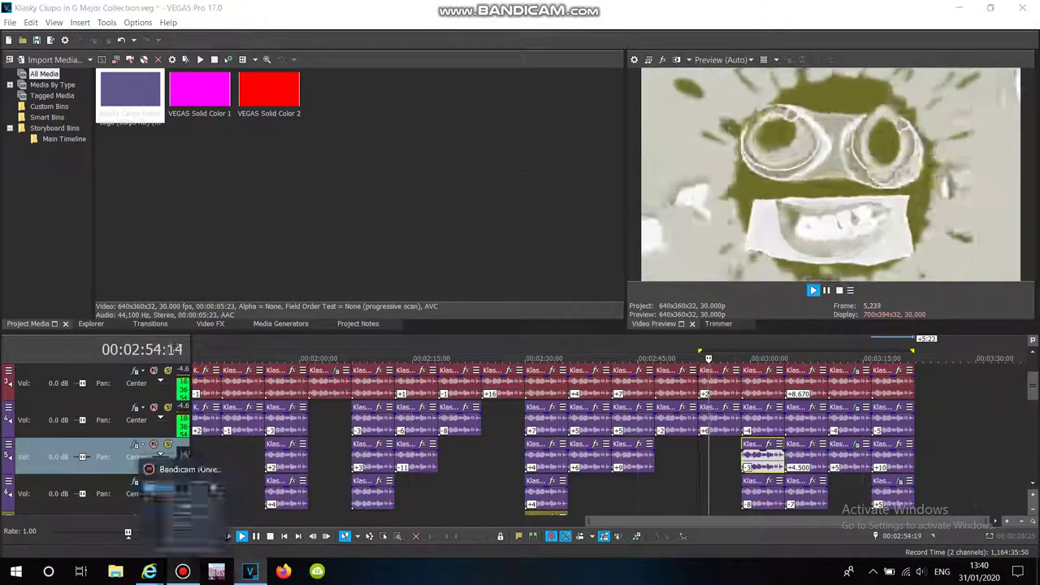
{"action": "left_click", "coordinate": [183, 571]}
{"action": "key", "text": "alt+Tab"}
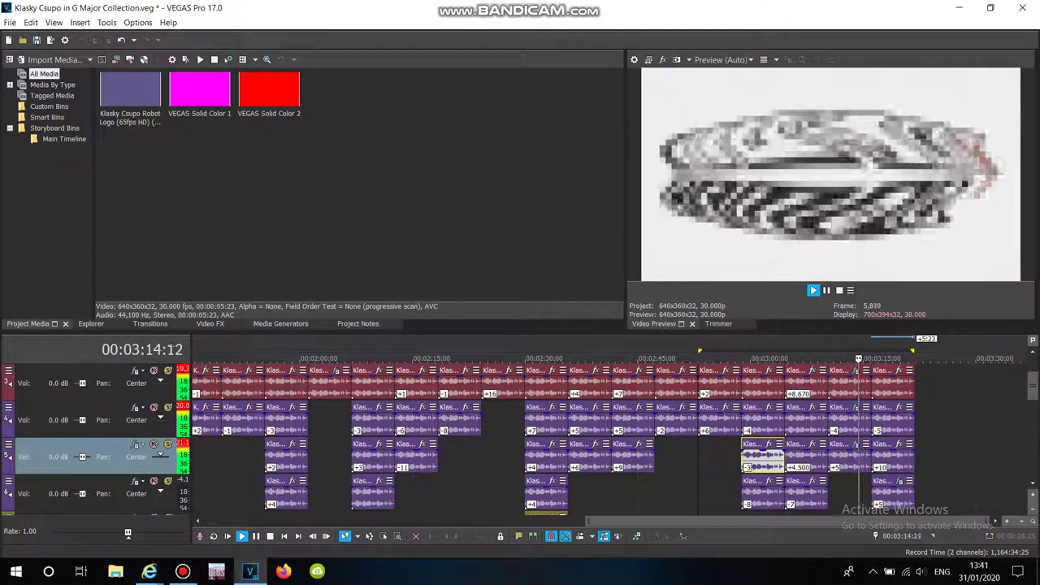
{"action": "key", "text": "Return"}
Set the pitch change of the track 4 audio event under the fourth-last clip to -6
{"action": "left_click", "coordinate": [750, 455]}
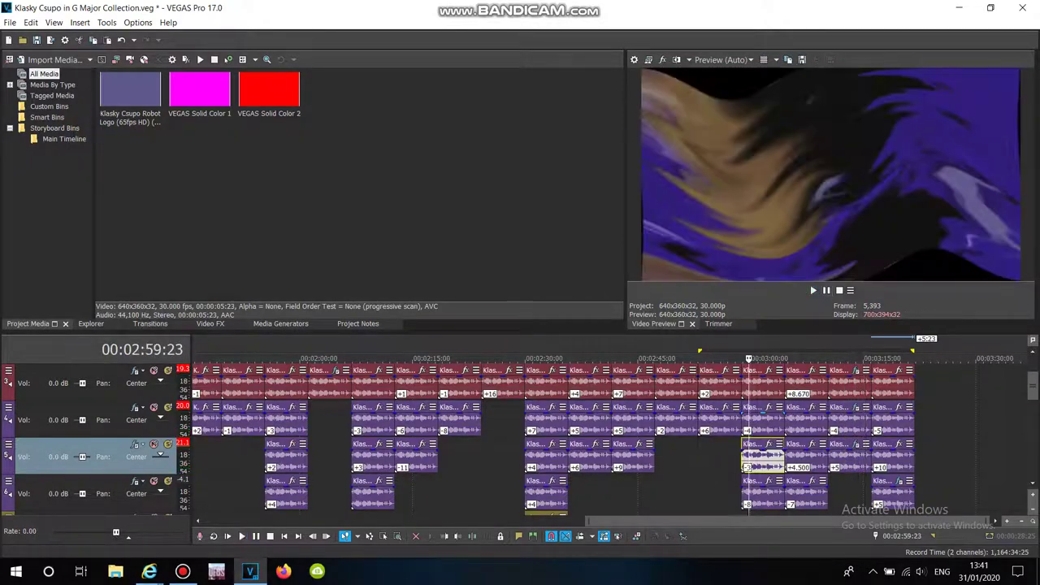
{"action": "right_click", "coordinate": [764, 419]}
{"action": "left_click", "coordinate": [869, 564]}
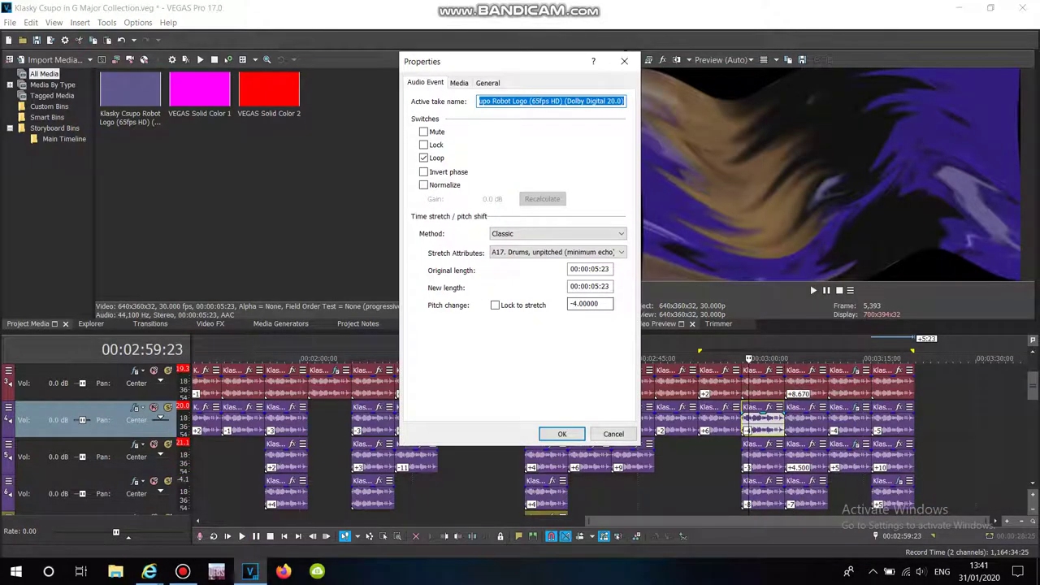
{"action": "left_click_drag", "start_coordinate": [572, 304], "coordinate": [576, 303]}
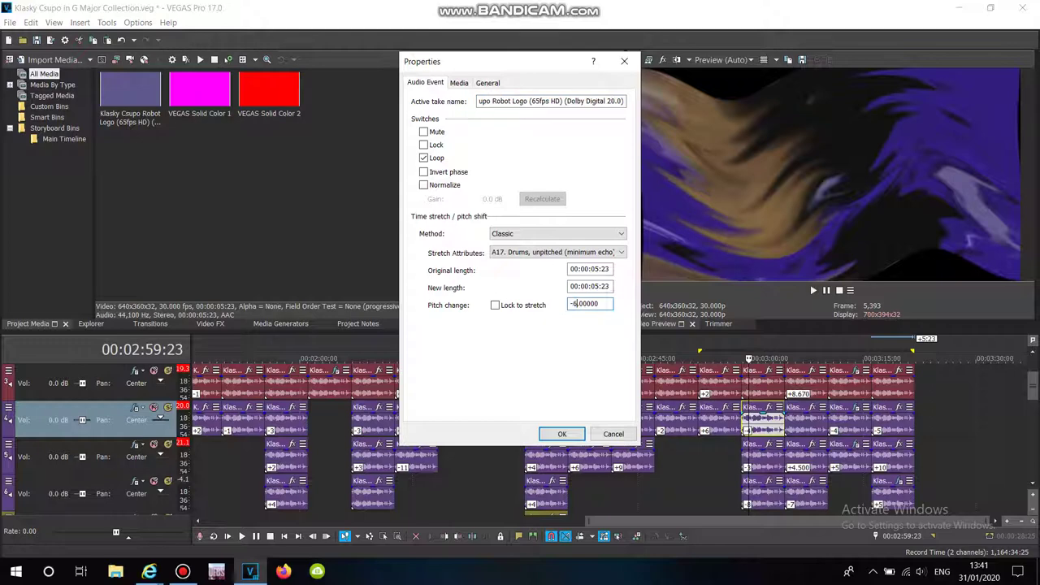
{"action": "key", "text": "Return"}
{"action": "key", "text": "Left"}
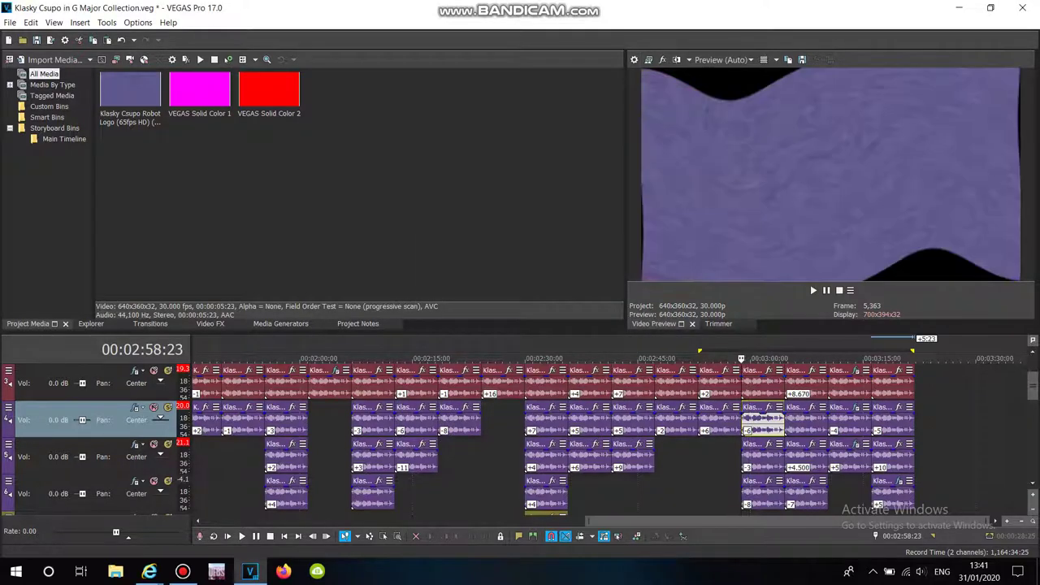
{"action": "left_click", "coordinate": [183, 572]}
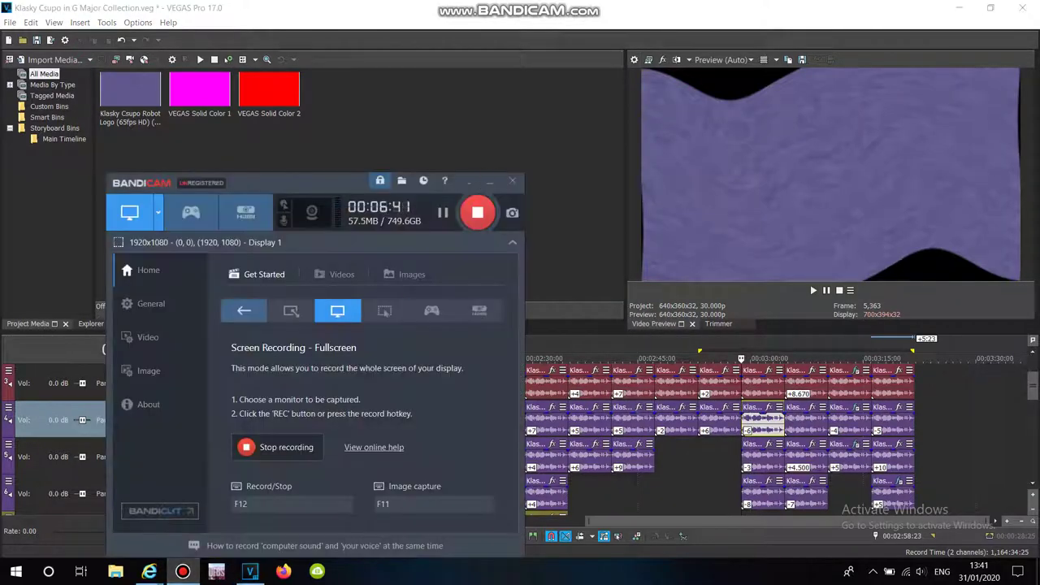
{"action": "left_click", "coordinate": [151, 303]}
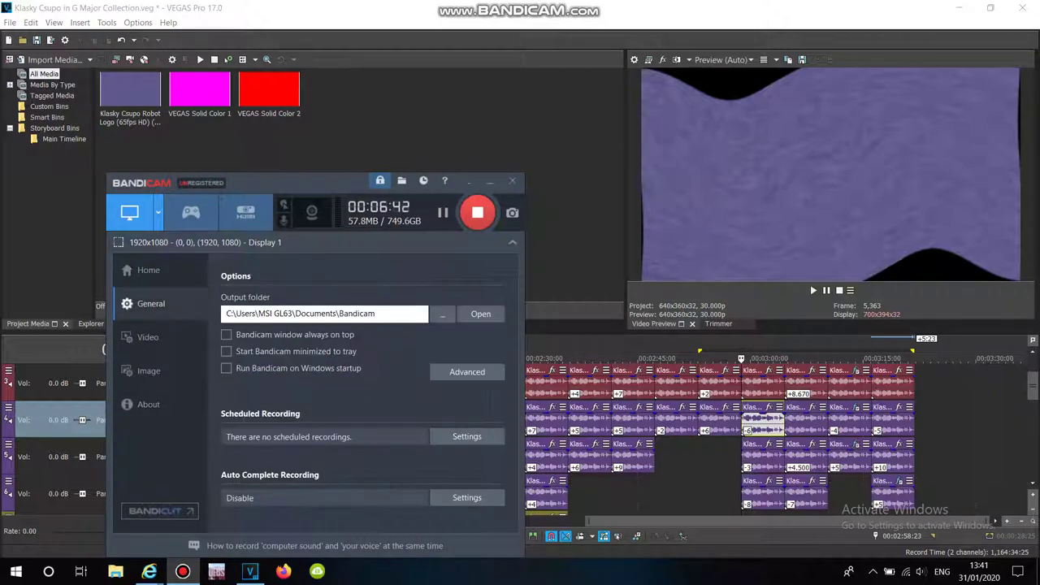
{"action": "left_click", "coordinate": [148, 337]}
{"action": "left_click", "coordinate": [148, 371]}
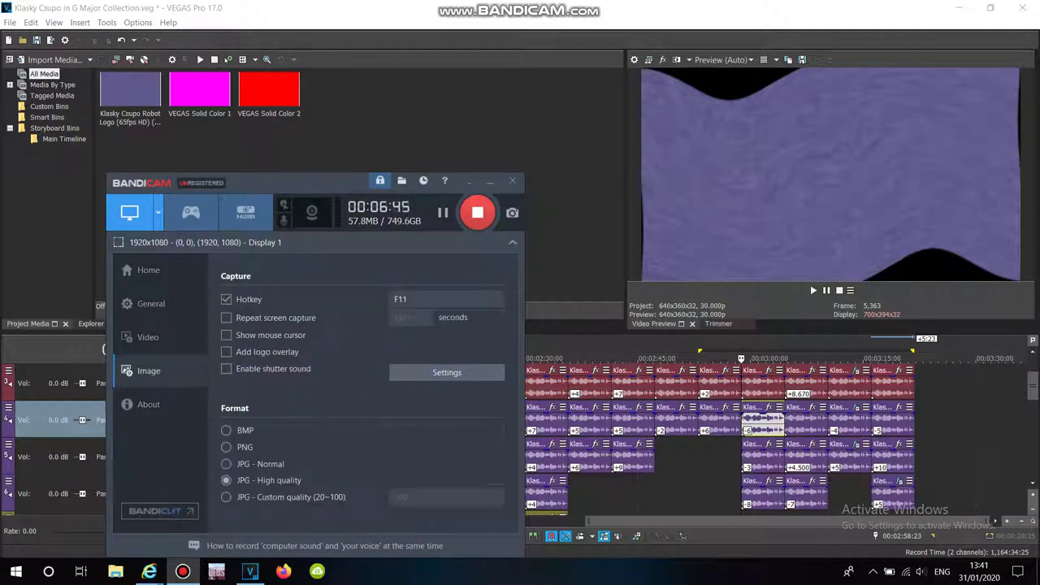
{"action": "left_click", "coordinate": [148, 404]}
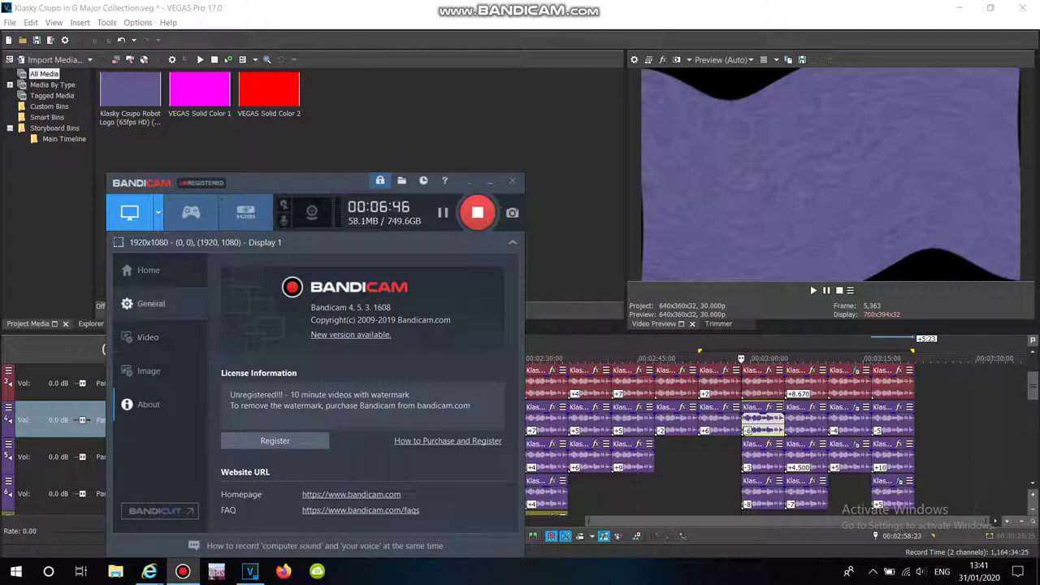
{"action": "left_click", "coordinate": [148, 270]}
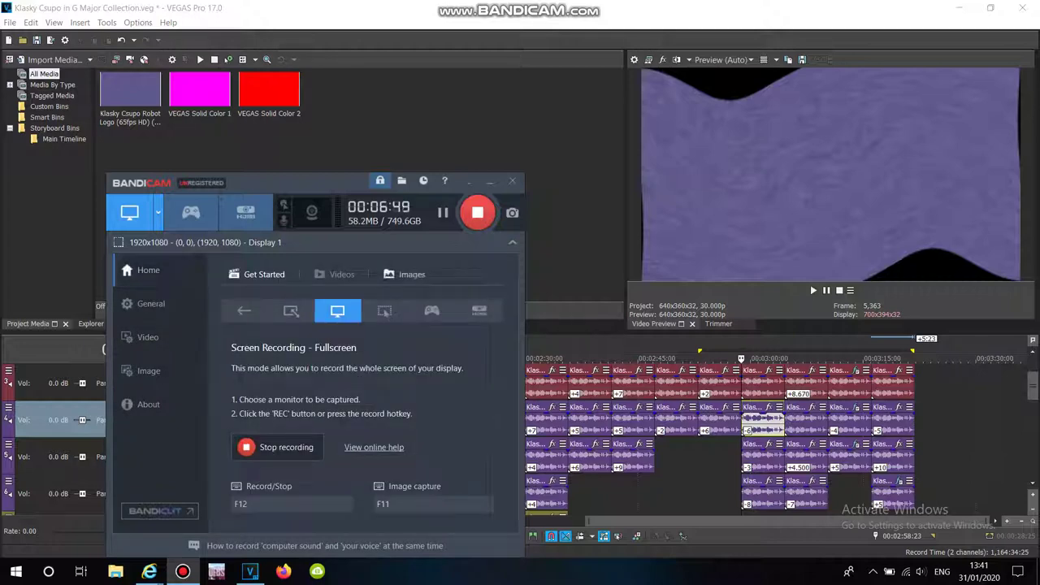
Play back the last five clips from 00:02:53:00 and look at the G Major 34 graphic EQ audio event effect
{"action": "left_click", "coordinate": [810, 284]}
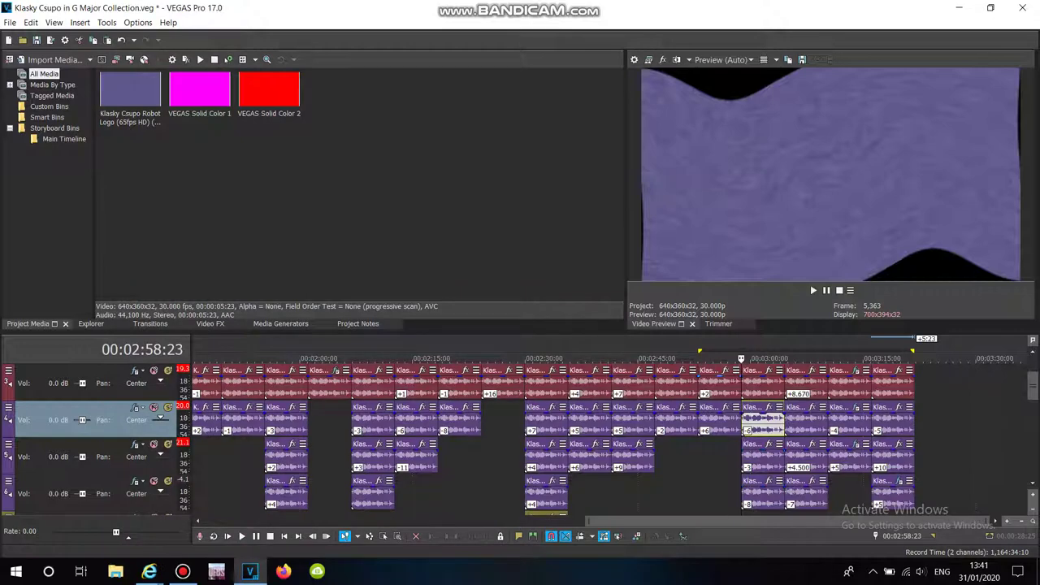
{"action": "left_click", "coordinate": [812, 288]}
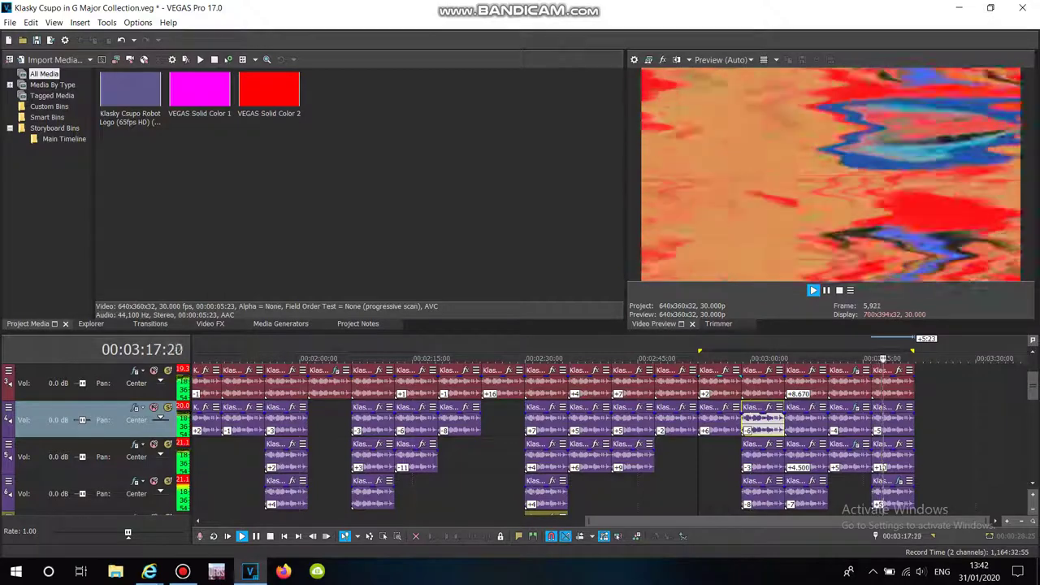
{"action": "key", "text": "space"}
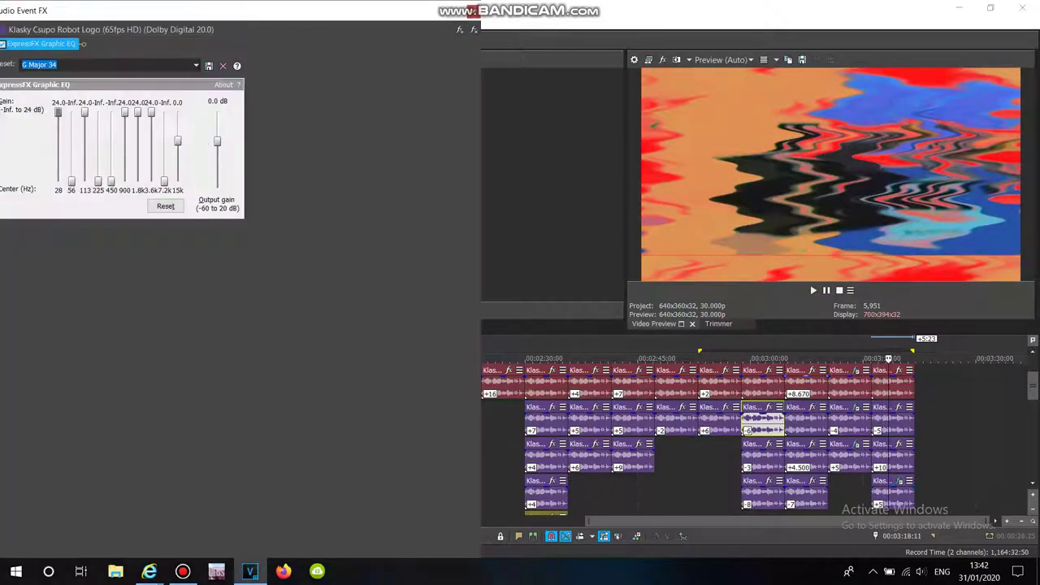
{"action": "key", "text": "Escape"}
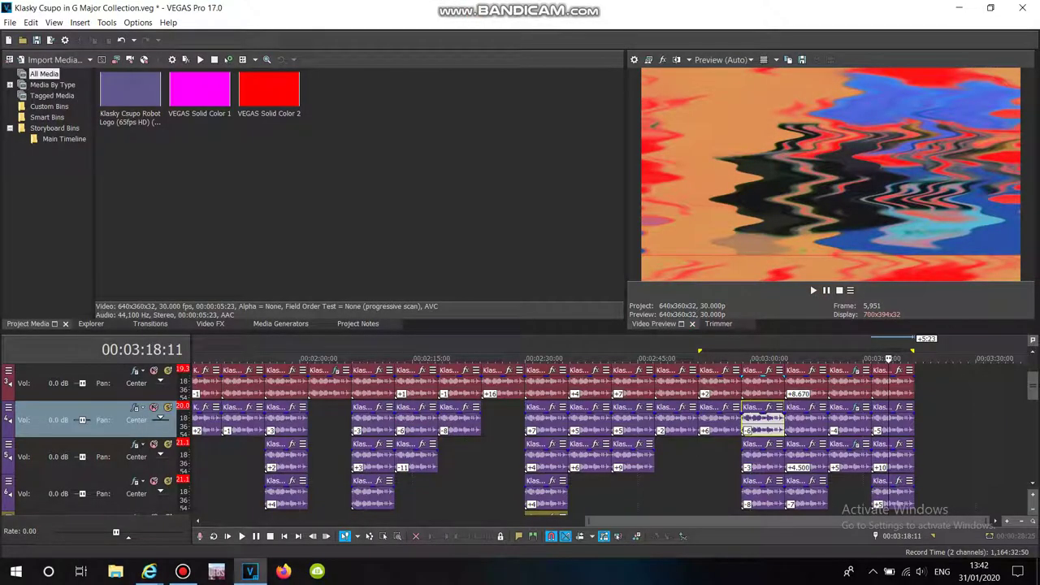
Select audio track 5 and replay the looped clips up to the last clip to check the layered audio
{"action": "left_click", "coordinate": [813, 289]}
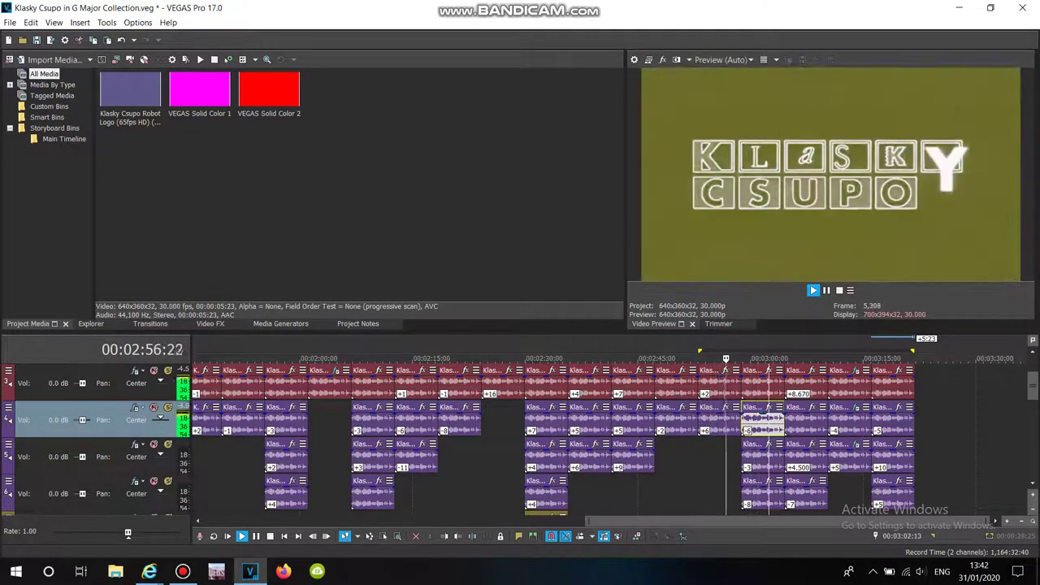
{"action": "left_click", "coordinate": [98, 460]}
{"action": "key", "text": "space"}
{"action": "key", "text": "space"}
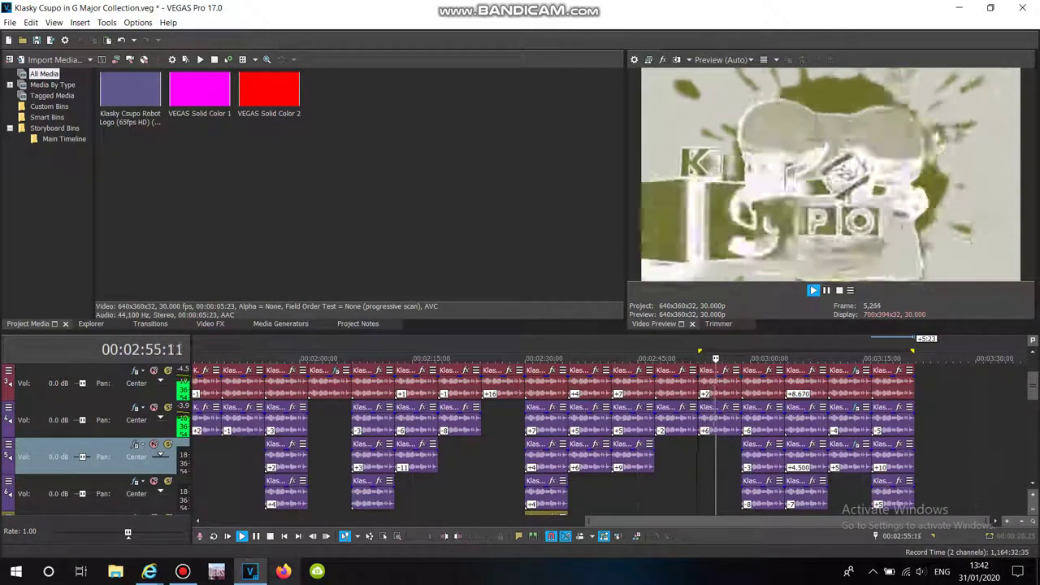
{"action": "left_click", "coordinate": [149, 571]}
{"action": "left_click", "coordinate": [251, 572]}
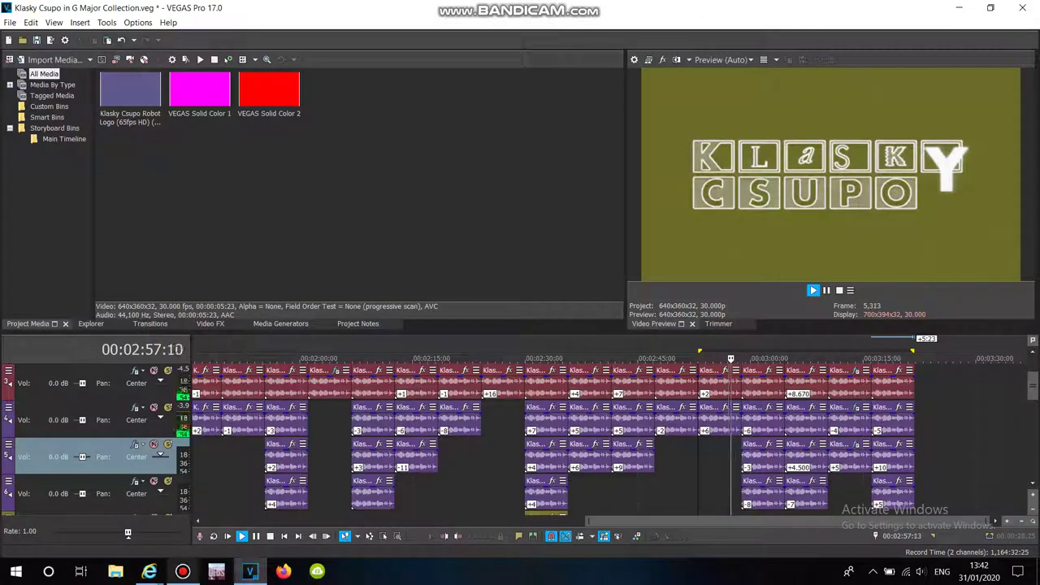
{"action": "left_click", "coordinate": [183, 572]}
{"action": "key", "text": "space"}
{"action": "left_click", "coordinate": [814, 290]}
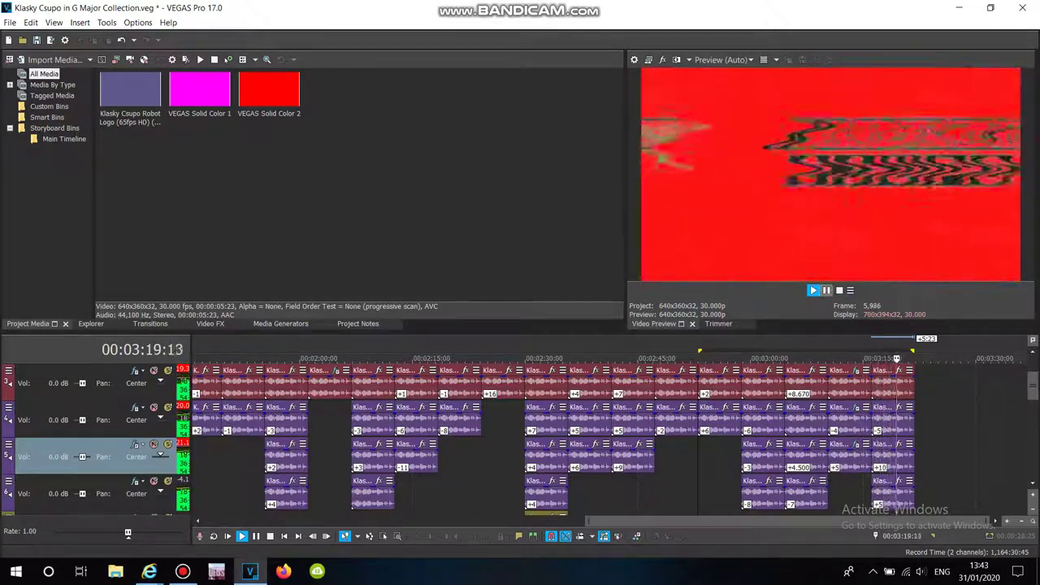
Set the pitch change of the track 5 audio event under the last clip to -10
{"action": "right_click", "coordinate": [894, 449]}
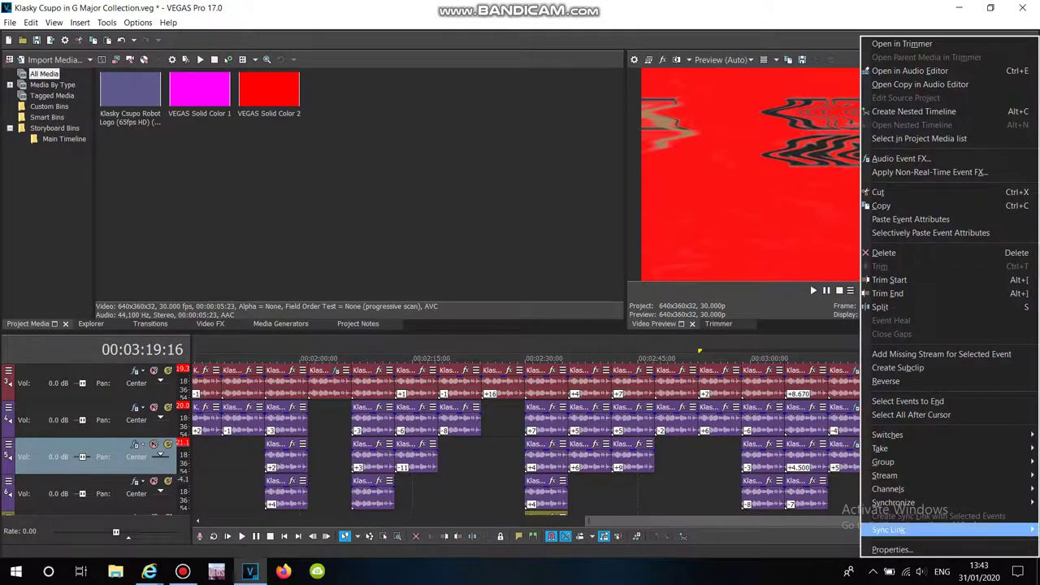
{"action": "left_click", "coordinate": [894, 549]}
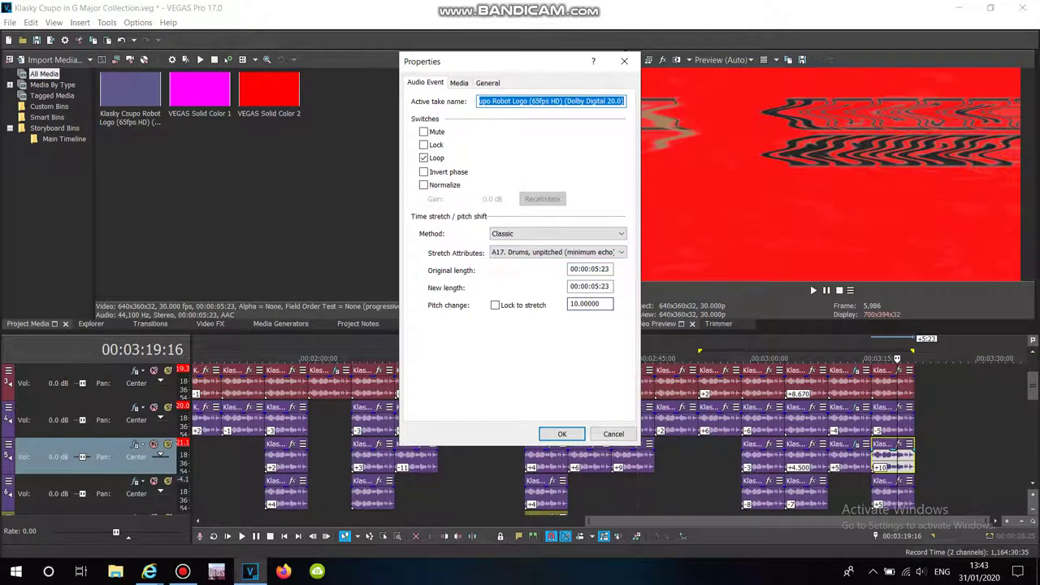
{"action": "left_click", "coordinate": [562, 434]}
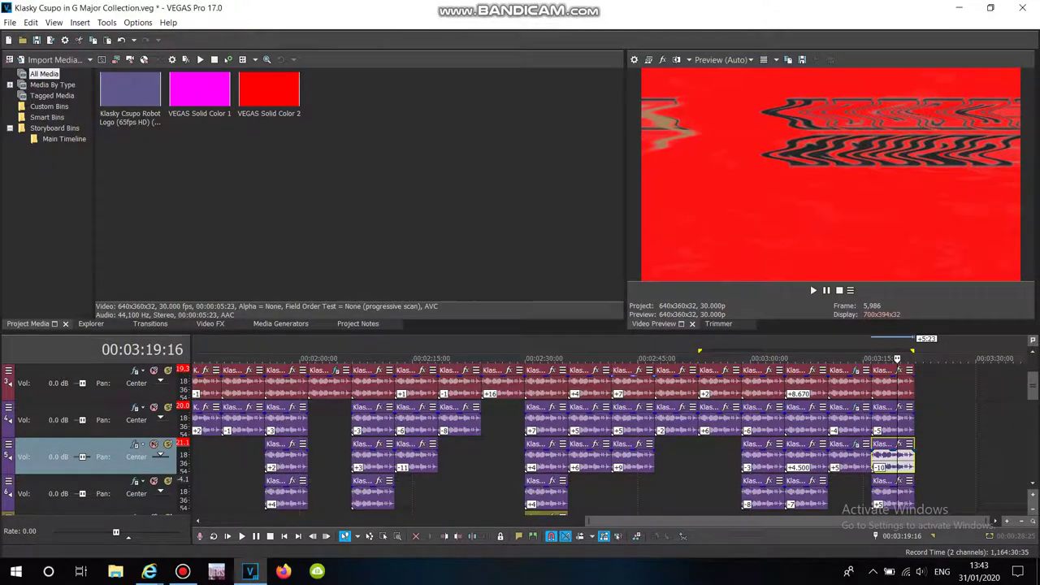
Return to 00:02:53:00 and play back the last five clips to check the last clip's changed audio pitch
{"action": "left_click", "coordinate": [698, 358]}
{"action": "left_click", "coordinate": [250, 571]}
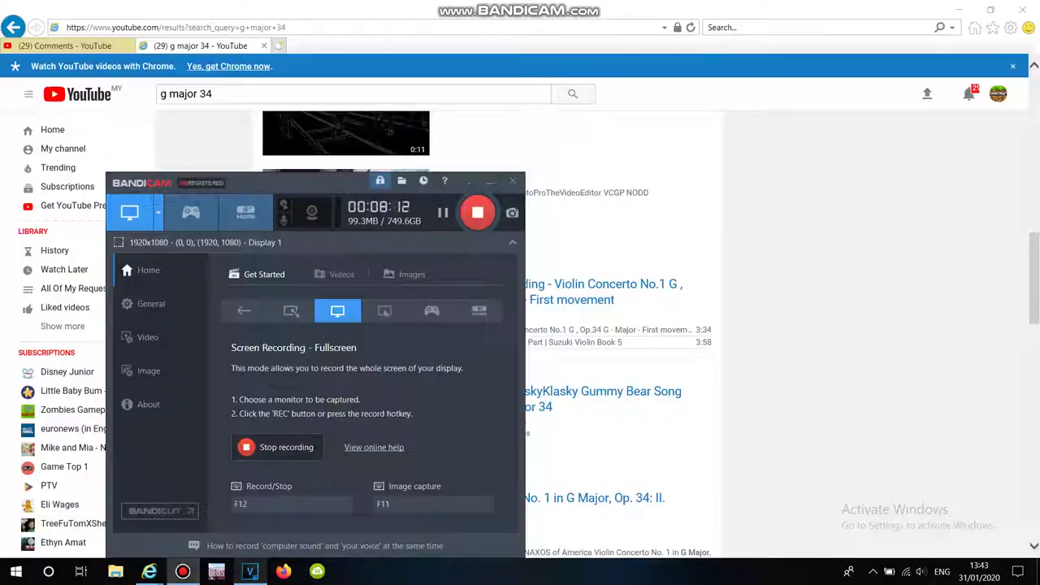
{"action": "left_click", "coordinate": [250, 571]}
{"action": "left_click", "coordinate": [810, 286]}
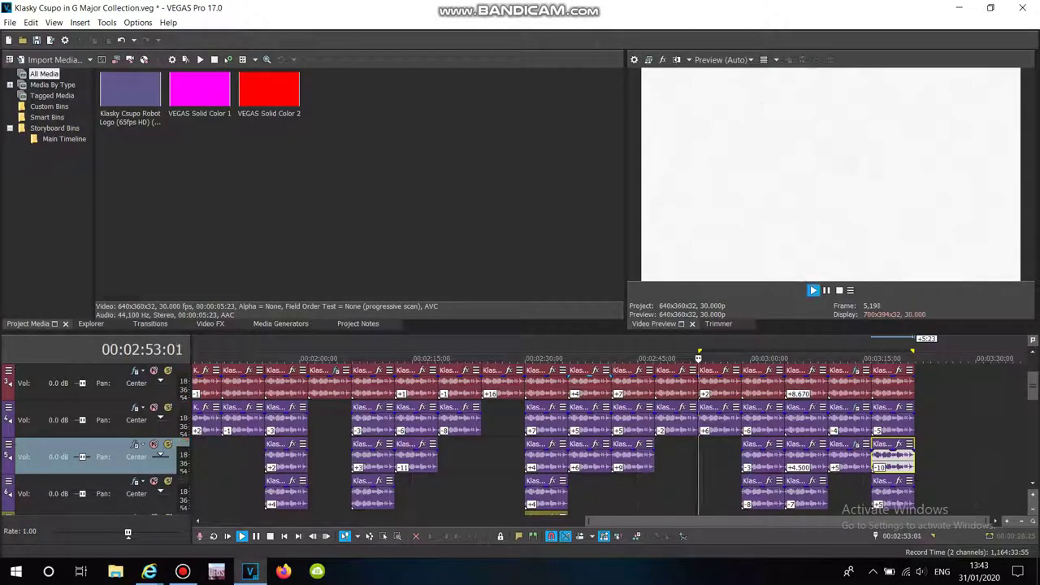